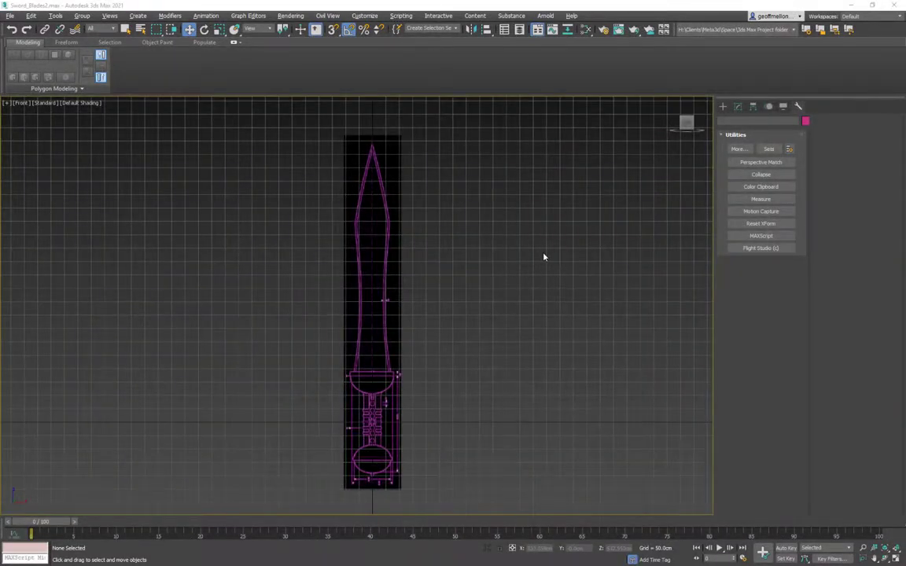
# Examine the front and side sword reference planes from front, top and angled views
pyautogui.keyDown('alt'); pyautogui.moveTo(533, 249); pyautogui.dragTo(377, 218, button='middle'); pyautogui.keyUp('alt')
pyautogui.press('f')
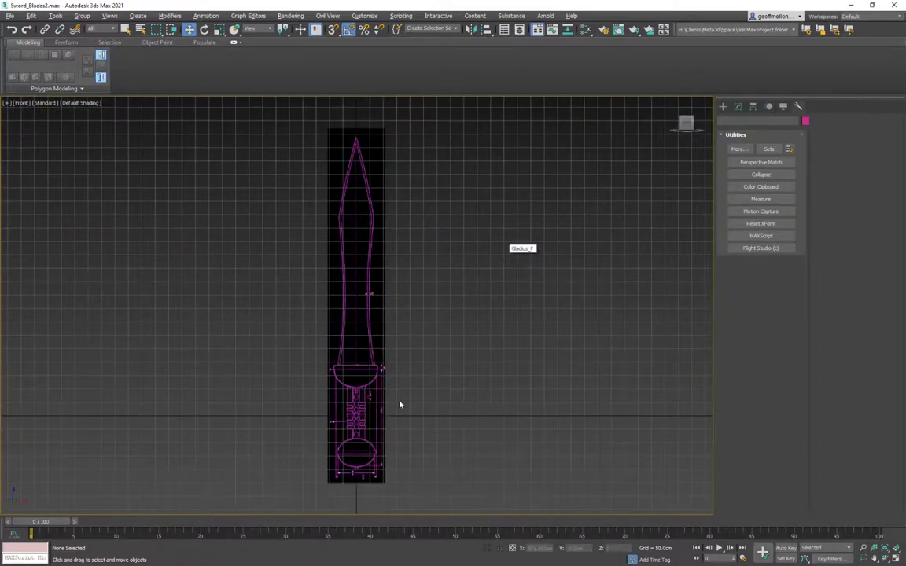
pyautogui.click(367, 419)
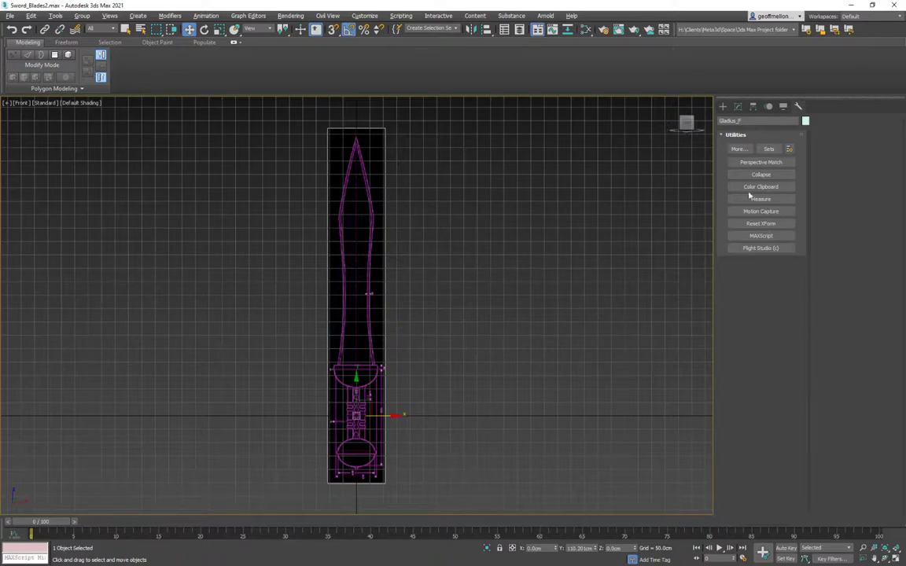
pyautogui.click(721, 107)
pyautogui.moveTo(507, 256); pyautogui.dragTo(497, 281, button='middle')
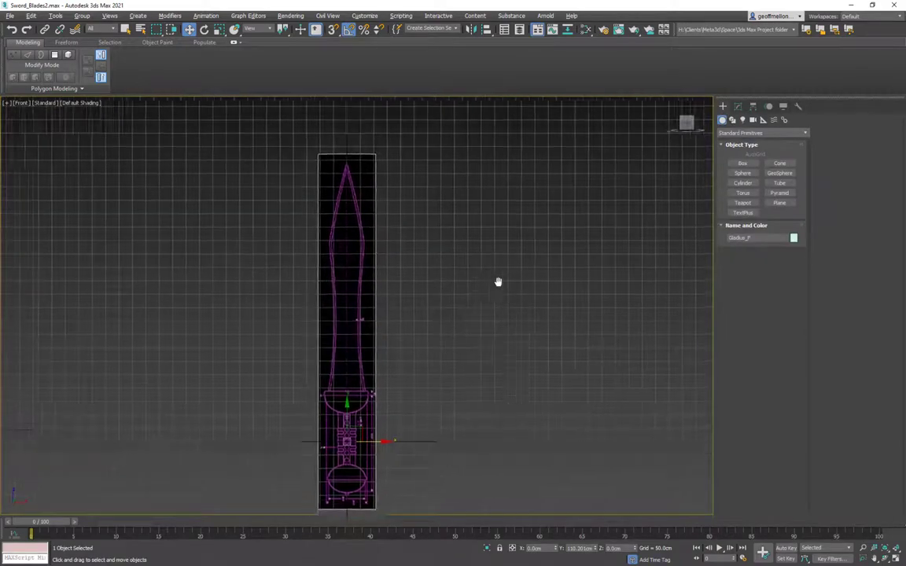
pyautogui.press('t')
pyautogui.press('z')
pyautogui.scroll(-4, 485, 308)
pyautogui.scroll(-3, 488, 308)
pyautogui.keyDown('alt'); pyautogui.moveTo(444, 330); pyautogui.dragTo(437, 370, button='middle'); pyautogui.keyUp('alt')
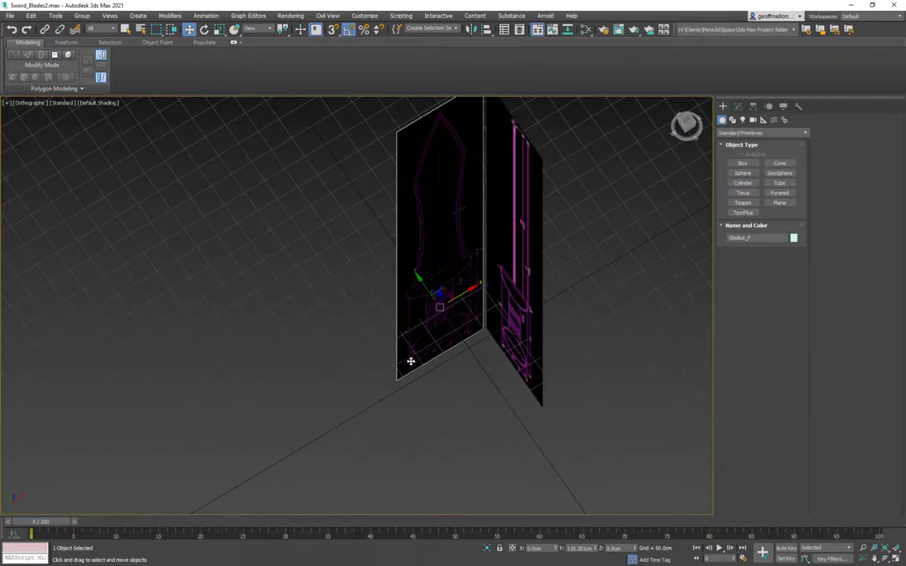
pyautogui.keyDown('alt'); pyautogui.moveTo(500, 348); pyautogui.dragTo(519, 393, button='middle'); pyautogui.keyUp('alt')
pyautogui.keyDown('alt'); pyautogui.moveTo(568, 410); pyautogui.dragTo(487, 409, button='middle'); pyautogui.keyUp('alt')
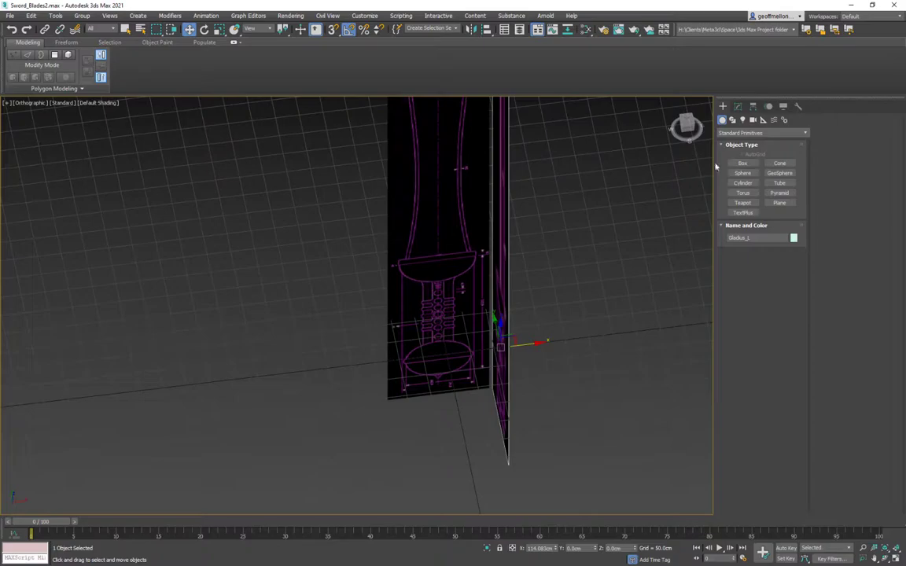
# Create a box about 178 cm wide and 35 cm deep near the origin in the top view
pyautogui.click(742, 163)
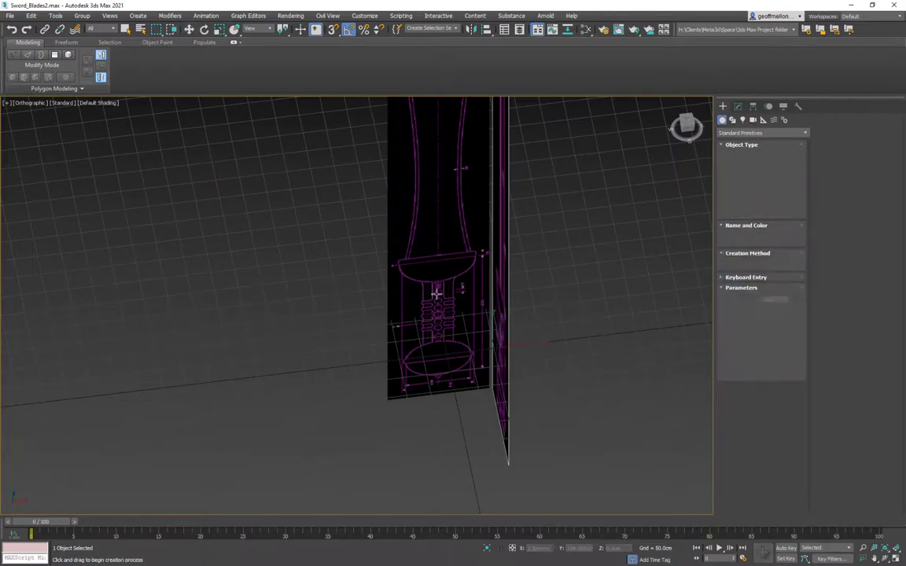
pyautogui.press('t')
pyautogui.scroll(-1, 452, 309)
pyautogui.moveTo(478, 315); pyautogui.dragTo(542, 318, button='middle')
pyautogui.scroll(-2, 531, 314)
pyautogui.scroll(-2, 479, 323)
pyautogui.moveTo(431, 306); pyautogui.dragTo(481, 317)
pyautogui.click(519, 275)
# Position the box at X 0 and Y 0 so it is centred on the world origin
pyautogui.press('w')
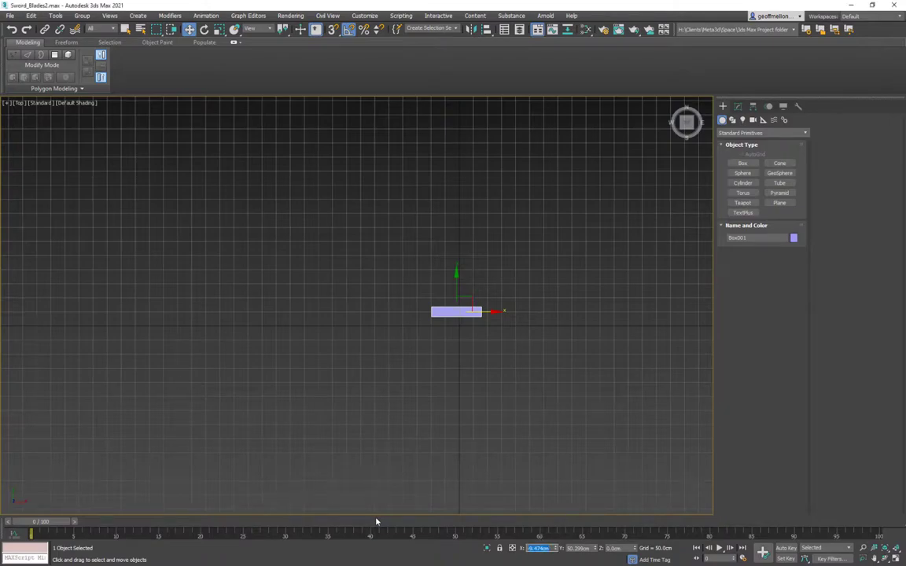
pyautogui.press('Tab')
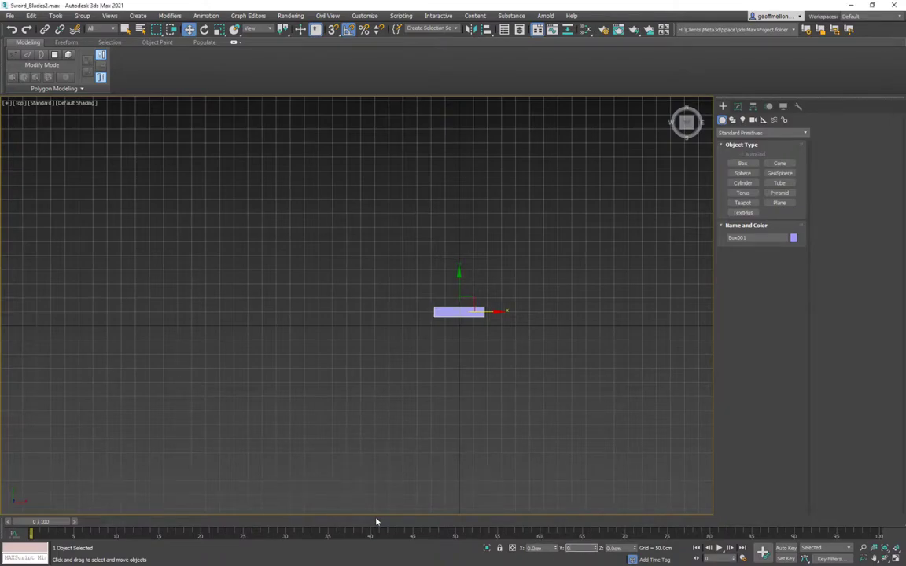
pyautogui.write('0')
pyautogui.press('Tab')
pyautogui.press('Return')
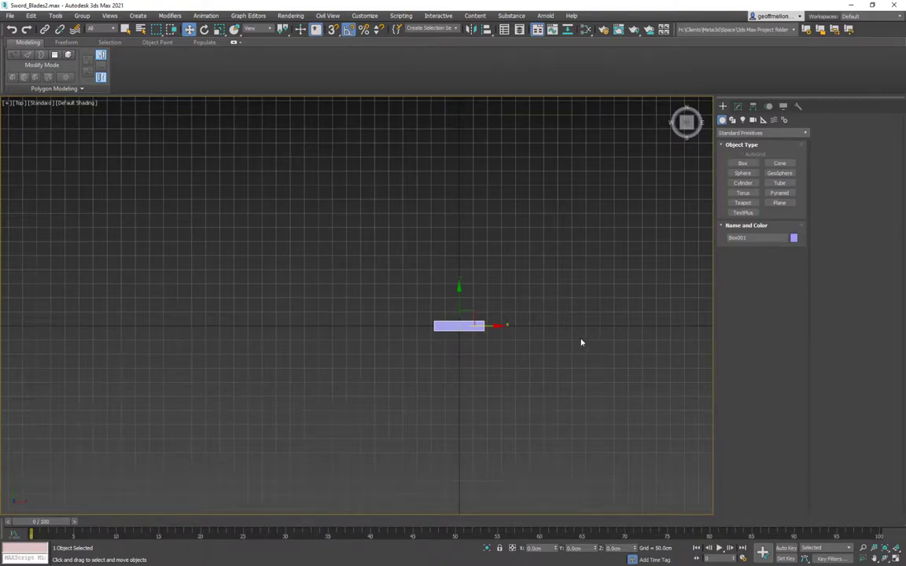
# Increase the box height to about 1063 cm against the front reference of the blade
pyautogui.press('f')
pyautogui.moveTo(433, 296); pyautogui.dragTo(514, 246, button='middle')
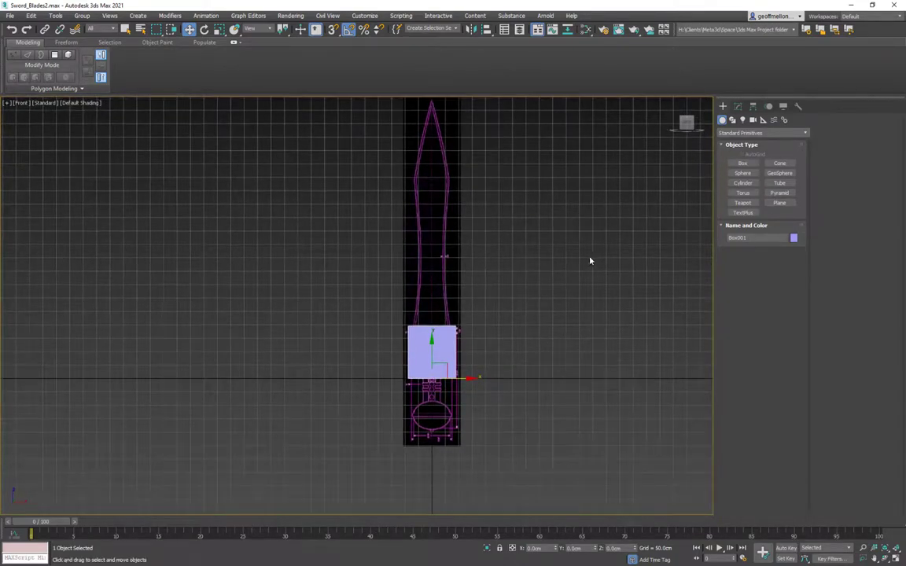
pyautogui.scroll(-3, 485, 229)
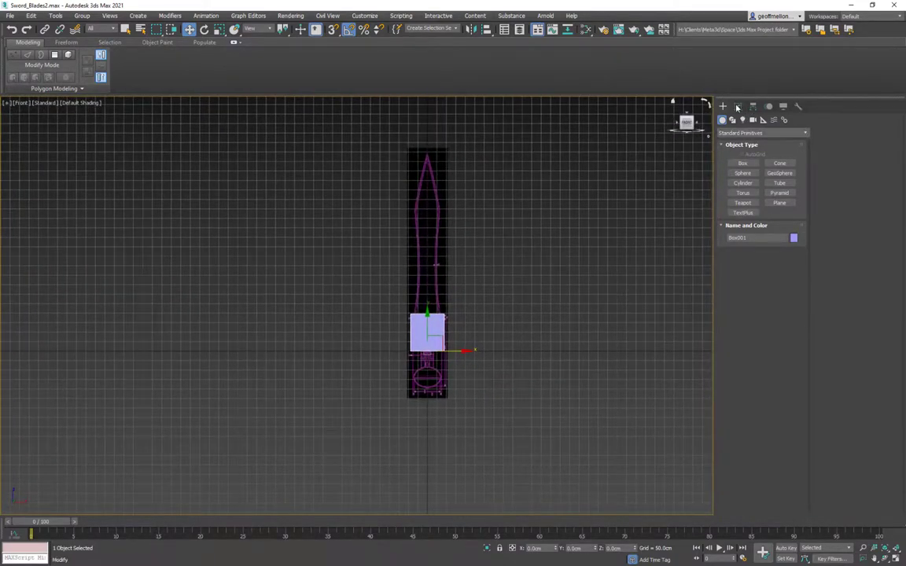
pyautogui.click(738, 107)
pyautogui.moveTo(790, 301); pyautogui.dragTo(778, 97)
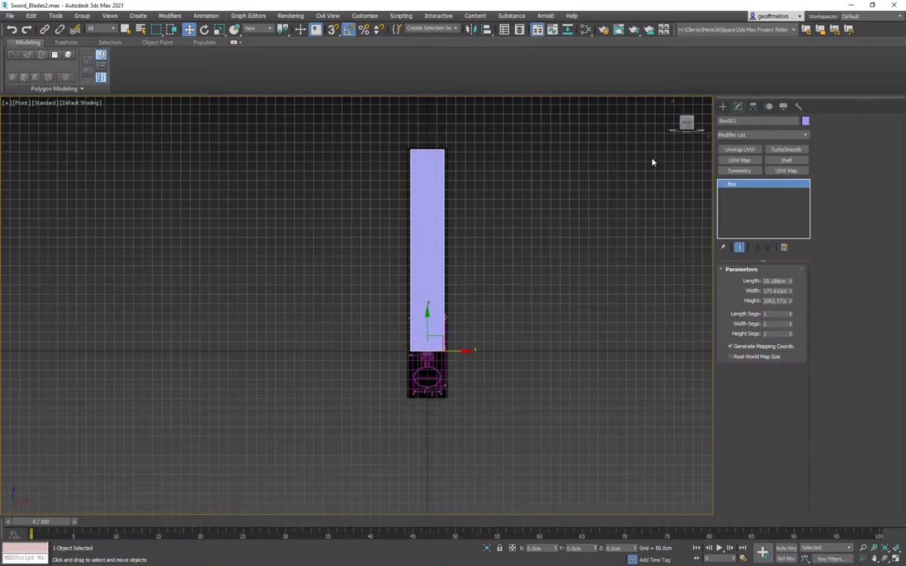
# Convert the tall box to an Editable Poly
pyautogui.rightClick(563, 316)
pyautogui.moveTo(584, 415)
pyautogui.click(669, 421)
# Make the box see-through and hide the viewport grid to reveal the blade reference behind it
pyautogui.moveTo(442, 236); pyautogui.dragTo(491, 358, button='middle')
pyautogui.hotkey('alt', 'x')
pyautogui.scroll(3, 479, 284)
pyautogui.press('g')
# Raise the box's four bottom vertices to the top edge of the guard, at about Z 183 cm
pyautogui.moveTo(567, 288); pyautogui.dragTo(573, 338, button='middle')
pyautogui.scroll(-2, 573, 337)
pyautogui.moveTo(573, 338); pyautogui.dragTo(572, 269, button='middle')
pyautogui.scroll(2, 582, 264)
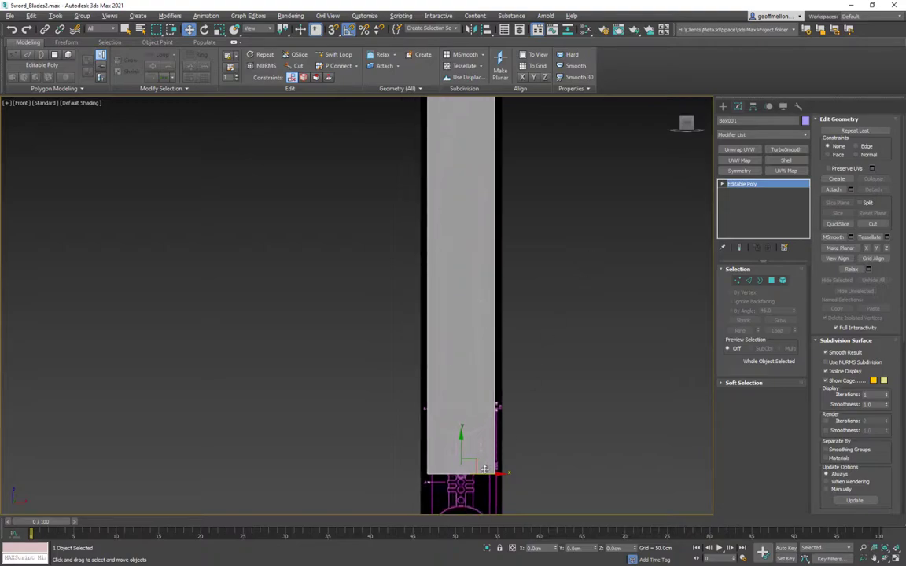
pyautogui.press('1')
pyautogui.moveTo(546, 509); pyautogui.dragTo(420, 418)
pyautogui.moveTo(465, 447); pyautogui.dragTo(453, 376)
pyautogui.moveTo(484, 342); pyautogui.dragTo(491, 320, button='middle')
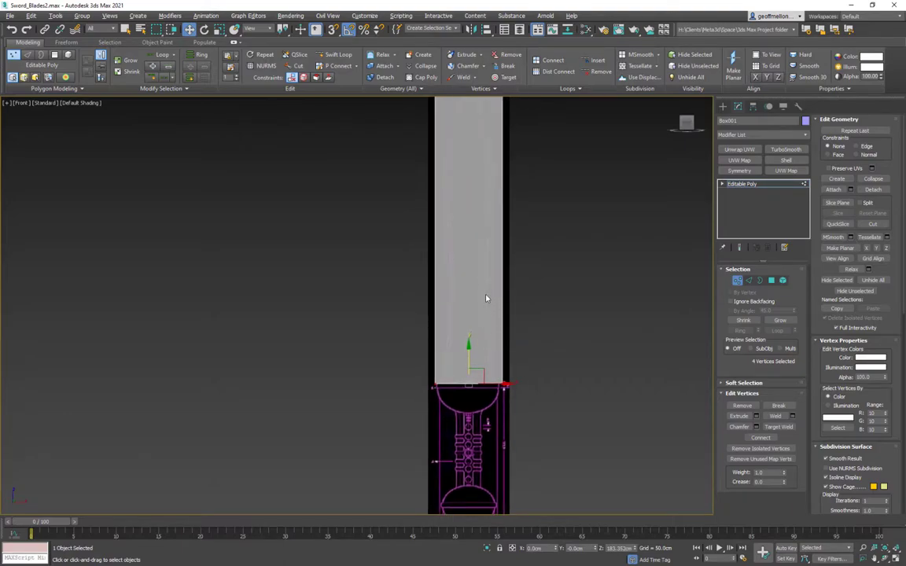
# Lower the box's top vertices towards the reference blade's tip, to about Z 1039 cm
pyautogui.moveTo(469, 307); pyautogui.dragTo(431, 402, button='middle')
pyautogui.scroll(5, 426, 141)
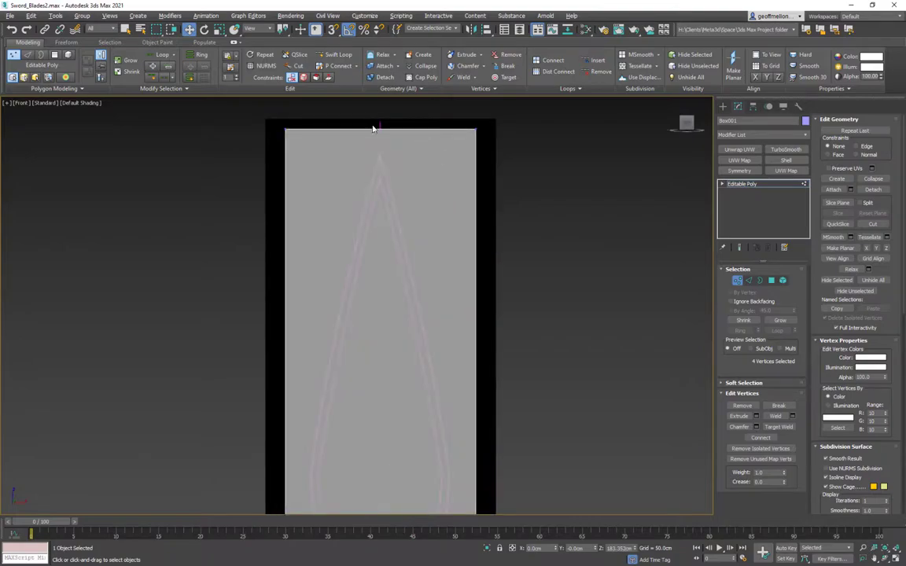
pyautogui.moveTo(235, 187); pyautogui.dragTo(215, 169)
pyautogui.moveTo(382, 102); pyautogui.dragTo(371, 128)
# Move the box's left-side vertices inward towards the blade outline, to about X -66 cm
pyautogui.scroll(-5, 431, 265)
pyautogui.moveTo(432, 265); pyautogui.dragTo(452, 184, button='middle')
pyautogui.moveTo(371, 132); pyautogui.dragTo(422, 450)
pyautogui.scroll(6, 426, 266)
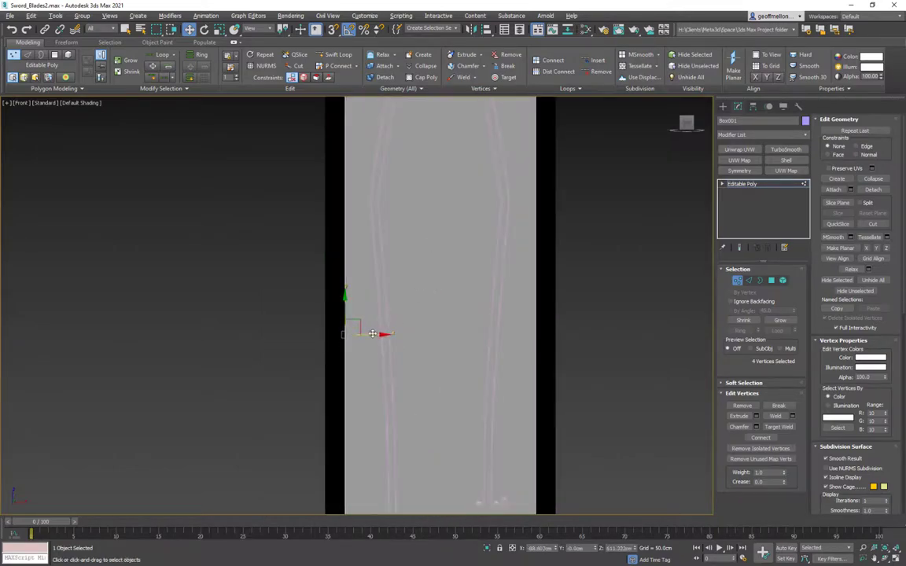
pyautogui.moveTo(373, 333); pyautogui.dragTo(396, 339)
# Move the box's right-side vertices inward towards the blade outline, to about X 65 cm
pyautogui.scroll(-4, 460, 318)
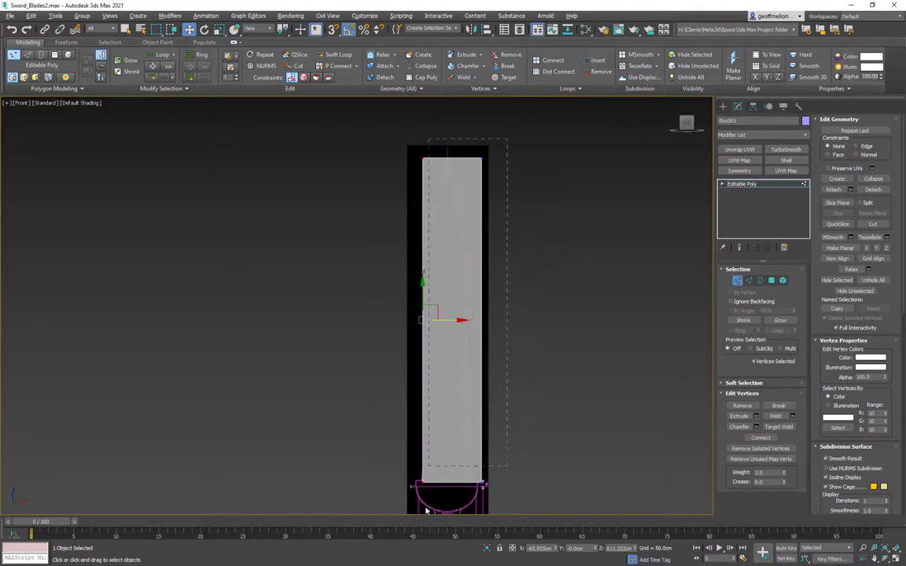
pyautogui.scroll(5, 482, 329)
pyautogui.moveTo(511, 257); pyautogui.dragTo(485, 260)
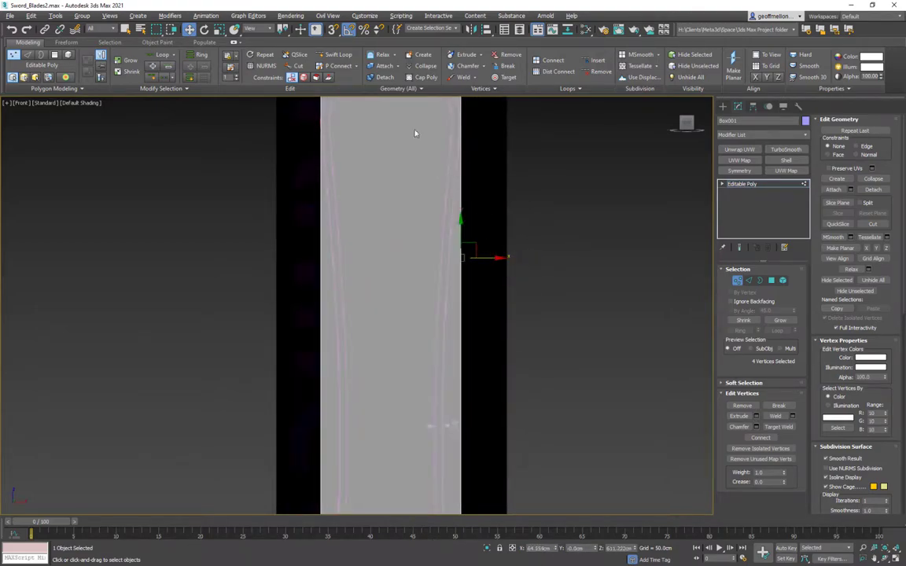
# Connect the four horizontal width edges at the box's top and bottom to add a vertical centre loop
pyautogui.scroll(-5, 416, 236)
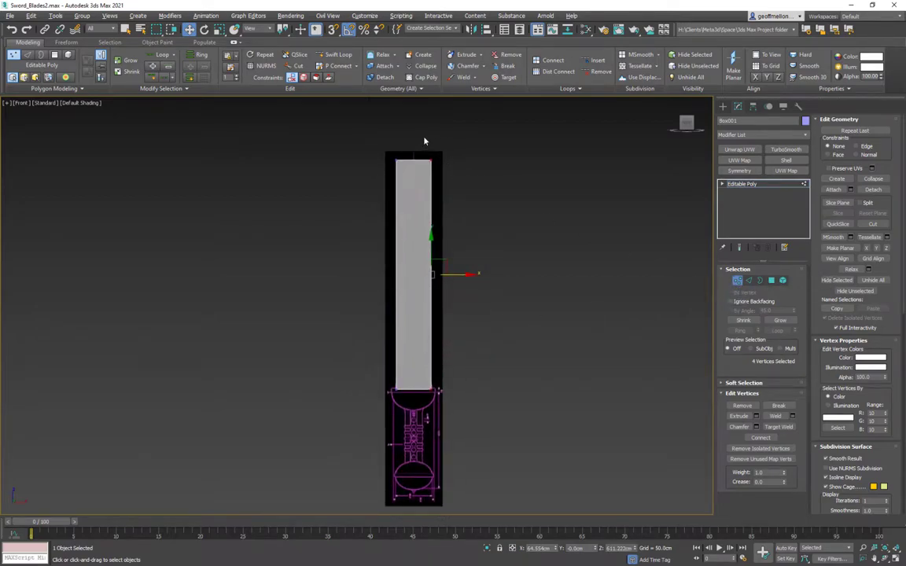
pyautogui.press('2')
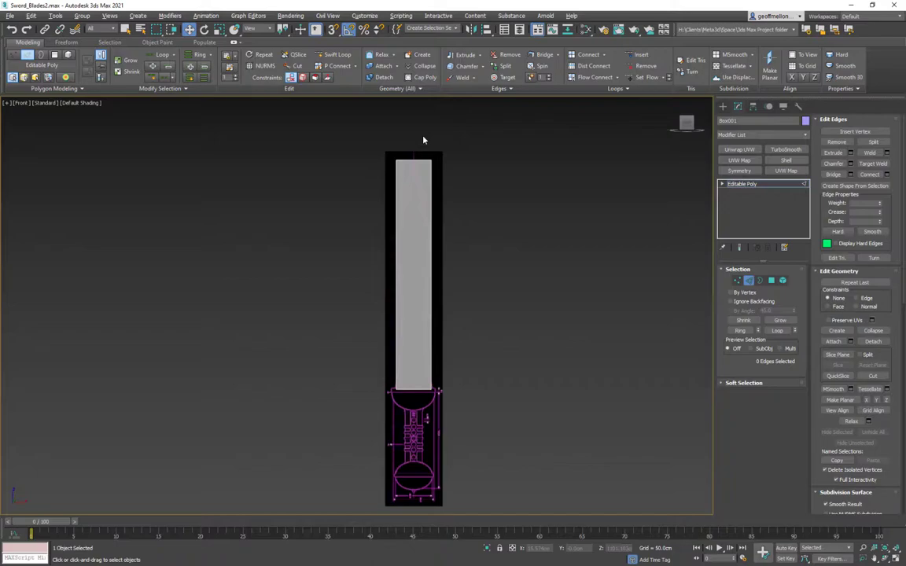
pyautogui.moveTo(424, 137); pyautogui.dragTo(417, 488)
pyautogui.keyDown('alt'); pyautogui.moveTo(460, 166); pyautogui.dragTo(488, 212, button='middle'); pyautogui.keyUp('alt')
pyautogui.click(870, 174)
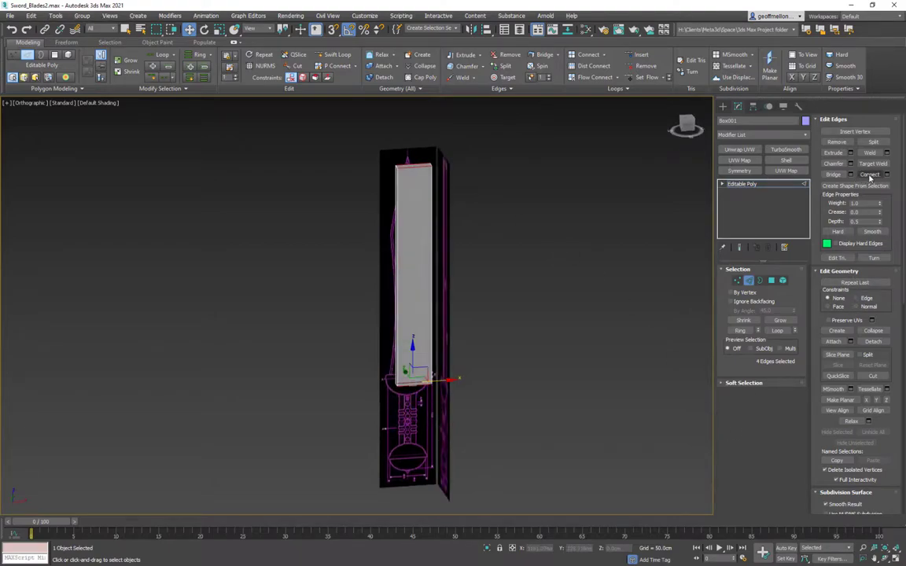
pyautogui.keyDown('alt'); pyautogui.moveTo(576, 257); pyautogui.dragTo(472, 196, button='middle'); pyautogui.keyUp('alt')
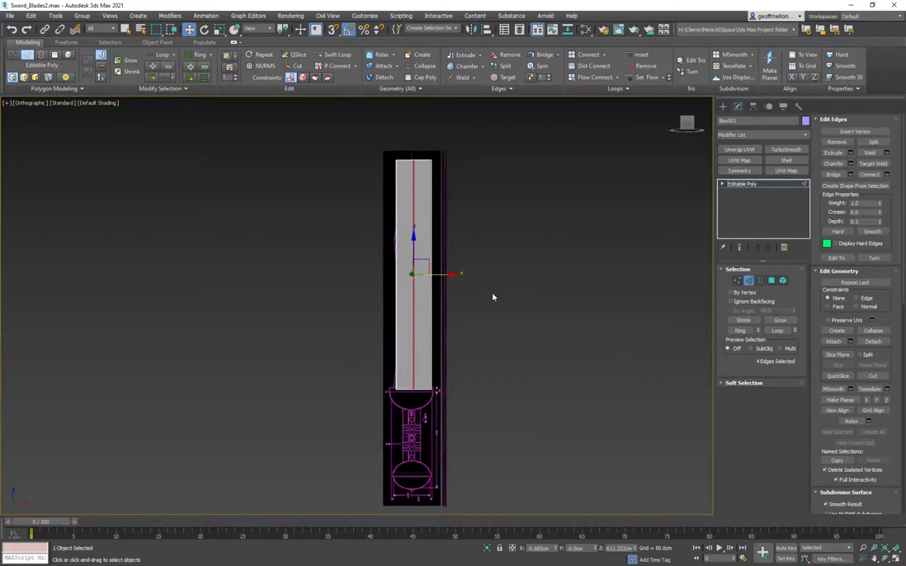
# Connect the ring of edges across the box's thickness to add a centre loop around its narrow sides
pyautogui.keyDown('alt'); pyautogui.moveTo(522, 287); pyautogui.dragTo(516, 246, button='middle'); pyautogui.keyUp('alt')
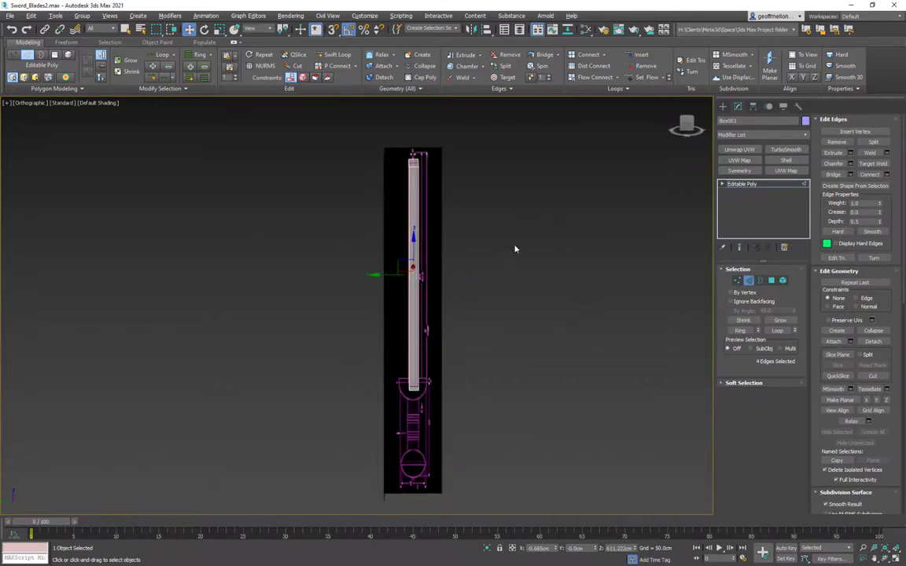
pyautogui.scroll(3, 415, 149)
pyautogui.click(418, 163)
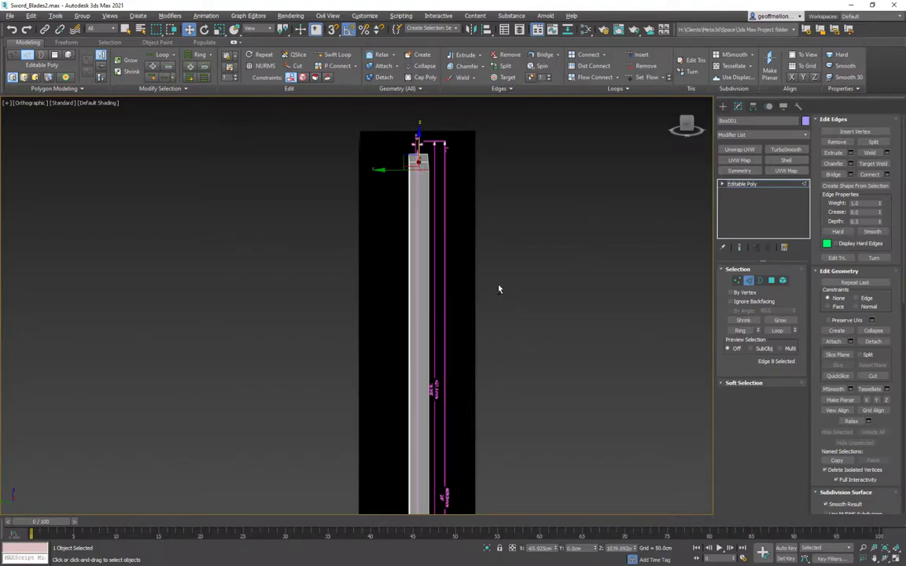
pyautogui.hotkey('alt', 'r')
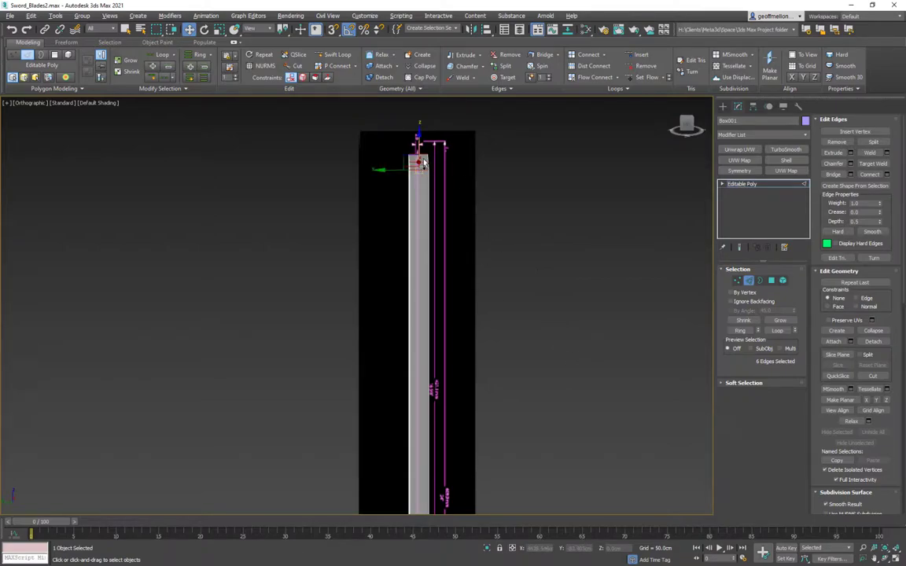
pyautogui.keyDown('alt'); pyautogui.moveTo(594, 269); pyautogui.dragTo(492, 234, button='middle'); pyautogui.keyUp('alt')
pyautogui.scroll(2, 551, 286)
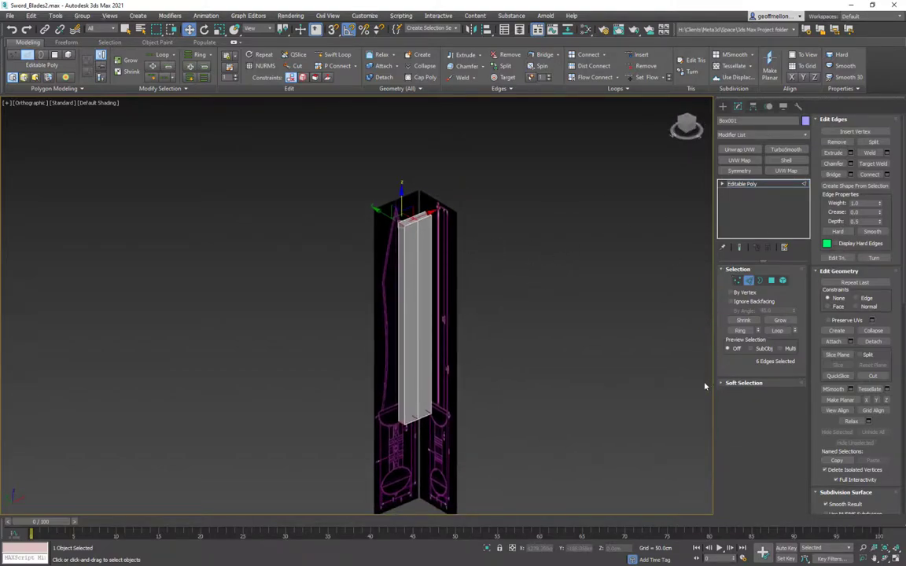
pyautogui.click(874, 175)
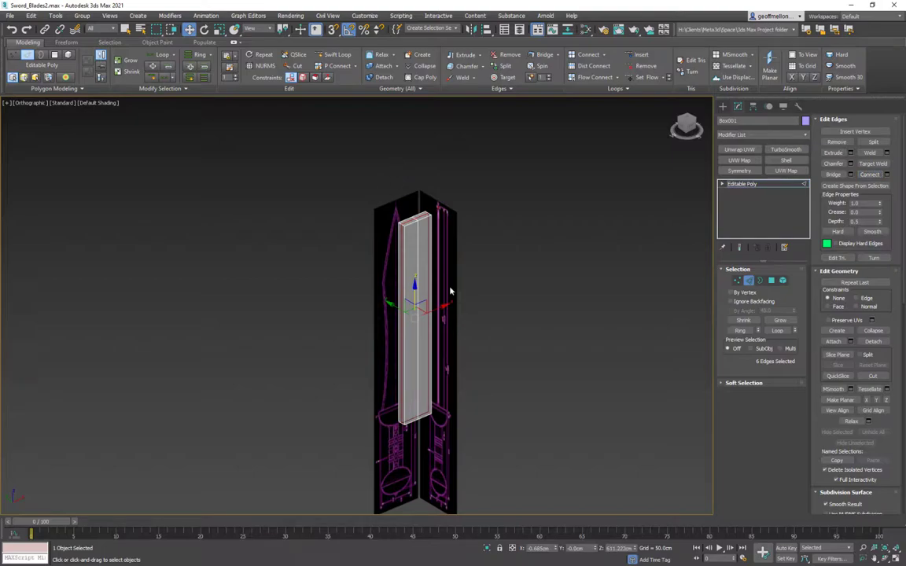
# Delete the polygons of the box's right half, keeping the left half of the blade
pyautogui.keyDown('alt'); pyautogui.moveTo(431, 226); pyautogui.dragTo(426, 173, button='middle'); pyautogui.keyUp('alt')
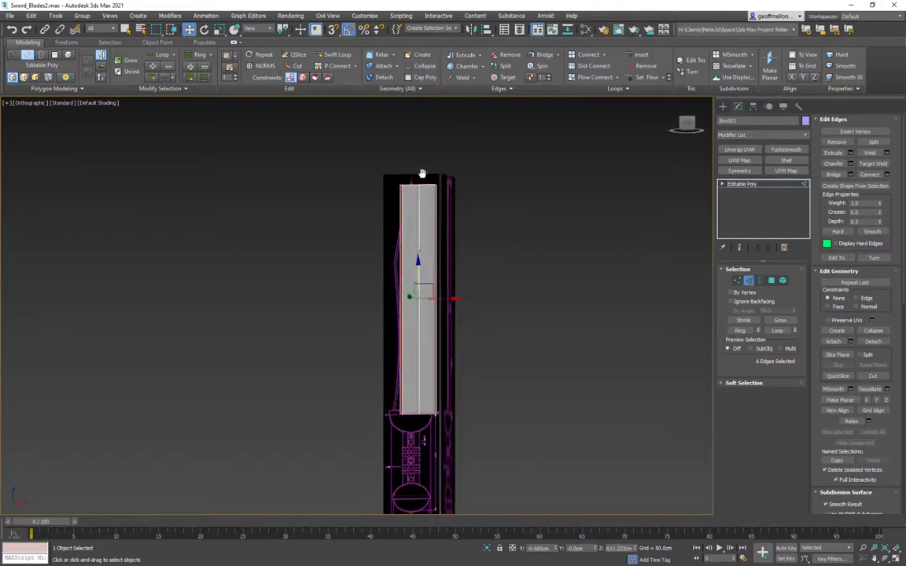
pyautogui.press('4')
pyautogui.moveTo(445, 147); pyautogui.dragTo(431, 442)
pyautogui.press('Delete')
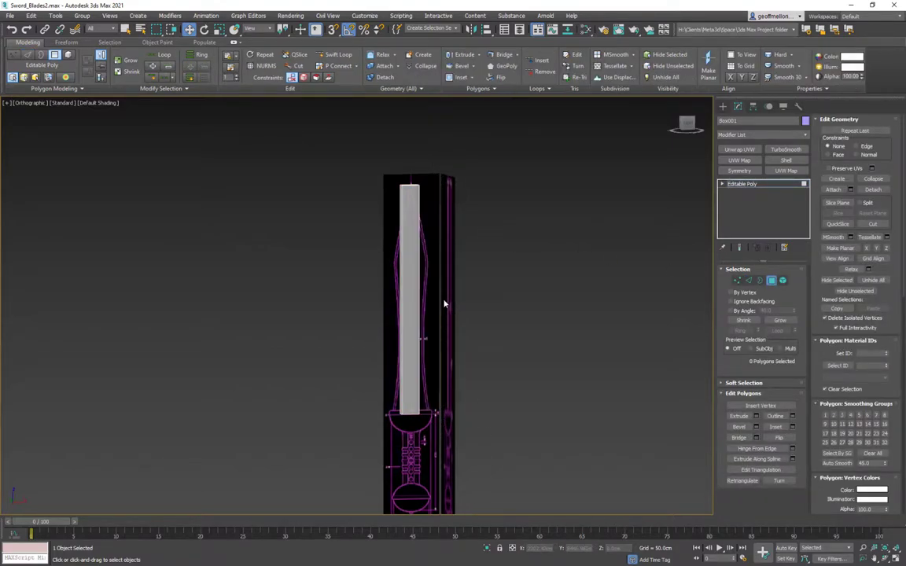
pyautogui.press('l')
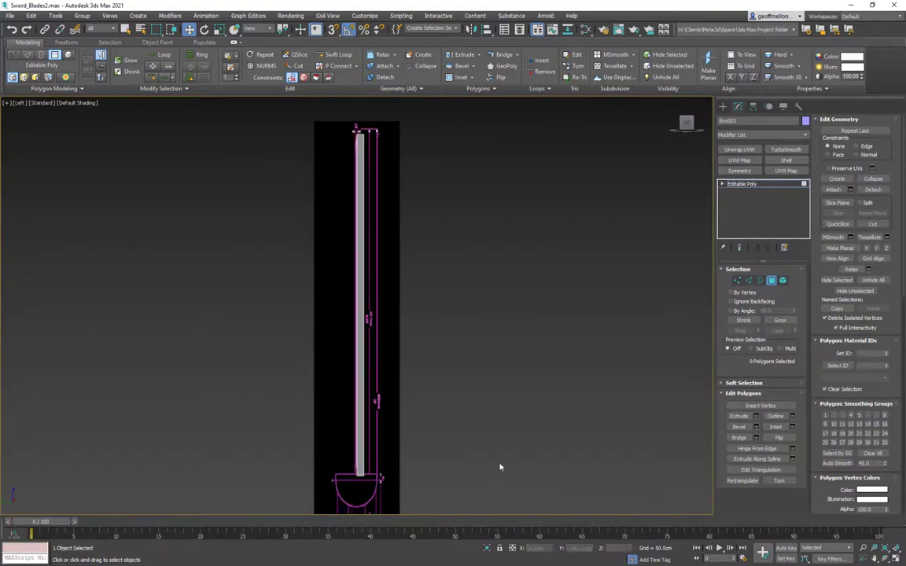
pyautogui.keyDown('alt'); pyautogui.moveTo(423, 433); pyautogui.dragTo(378, 378, button='middle'); pyautogui.keyUp('alt')
pyautogui.click(358, 410)
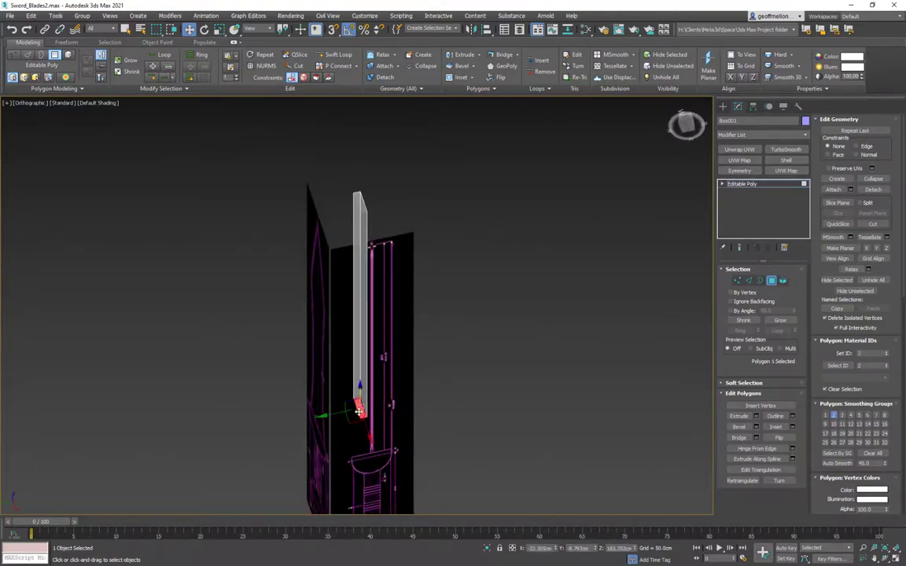
pyautogui.click(435, 342)
pyautogui.keyDown('alt'); pyautogui.moveTo(463, 306); pyautogui.dragTo(388, 335, button='middle'); pyautogui.keyUp('alt')
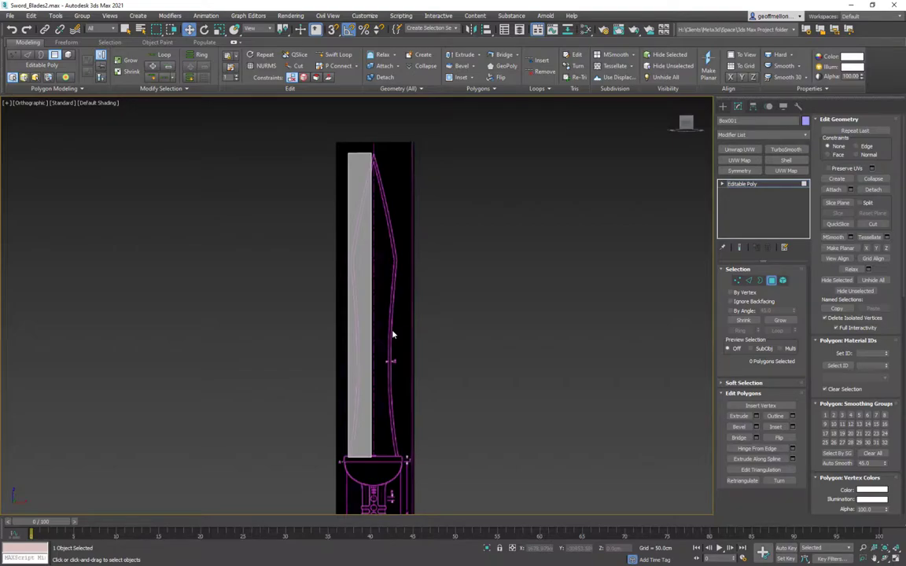
# Insert a horizontal edge loop across the half blade at its widest point in the front view, using Swift Loop
pyautogui.press('f')
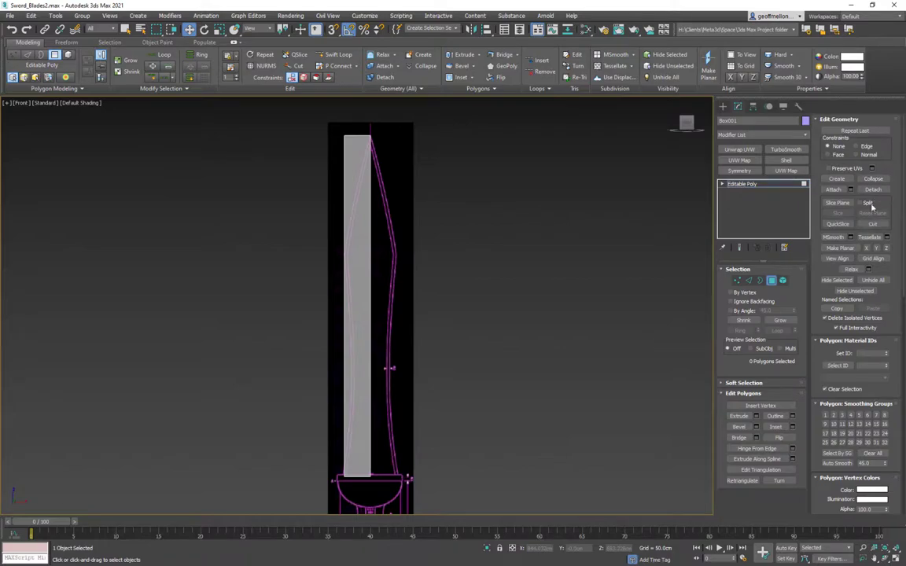
pyautogui.press('2')
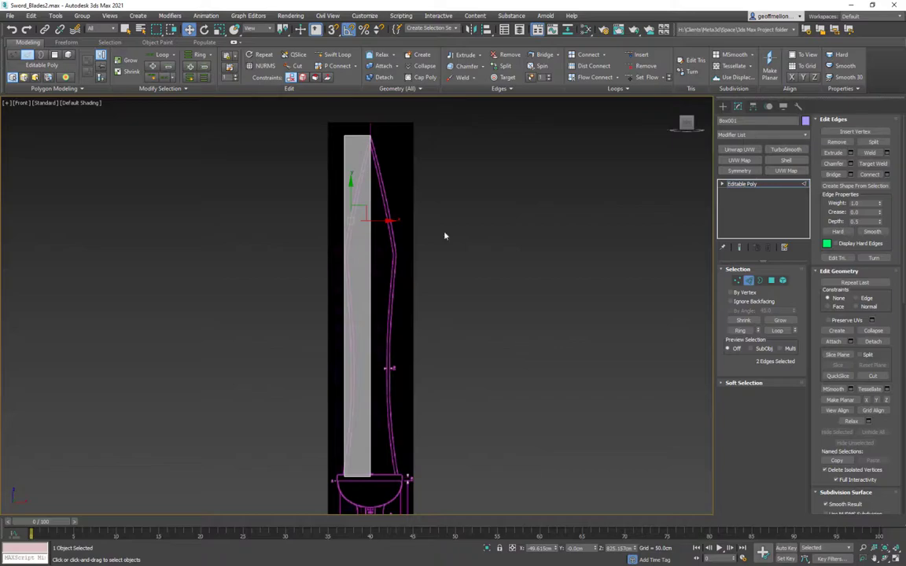
pyautogui.click(336, 55)
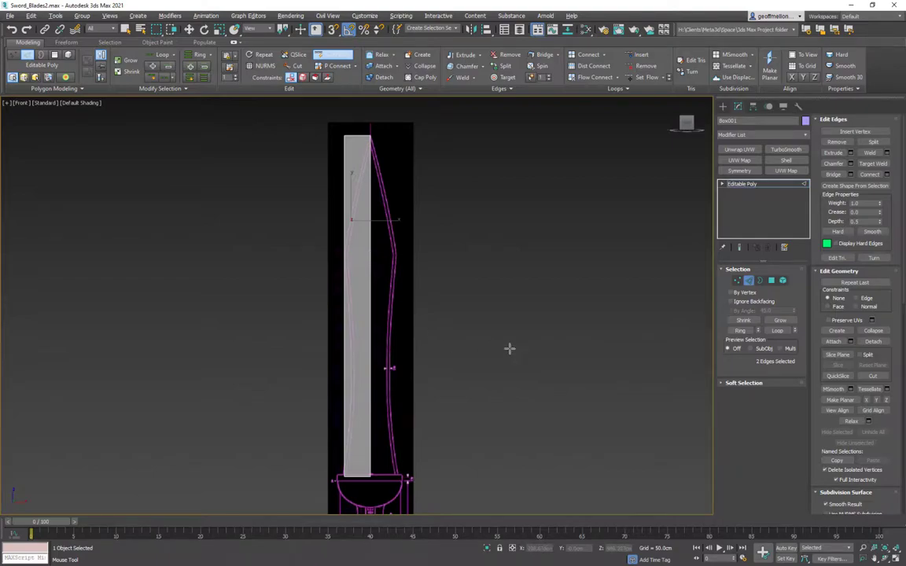
pyautogui.keyDown('alt'); pyautogui.moveTo(510, 347); pyautogui.dragTo(363, 223, button='middle'); pyautogui.keyUp('alt')
pyautogui.rightClick(514, 287)
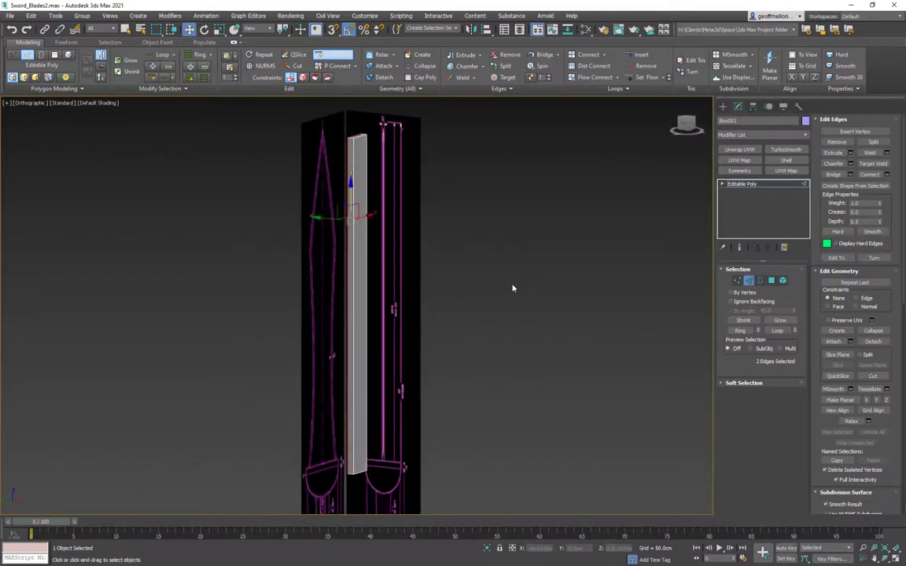
pyautogui.click(488, 228)
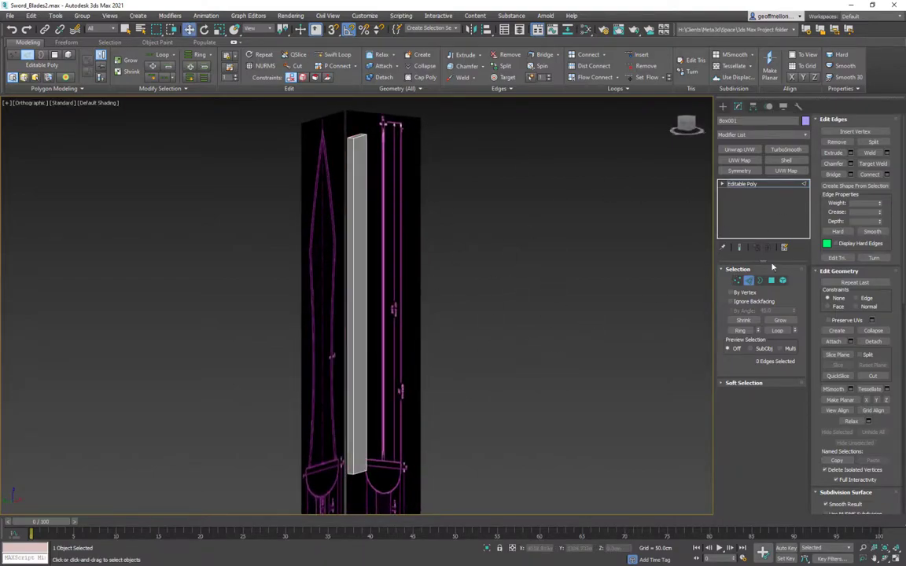
pyautogui.click(334, 54)
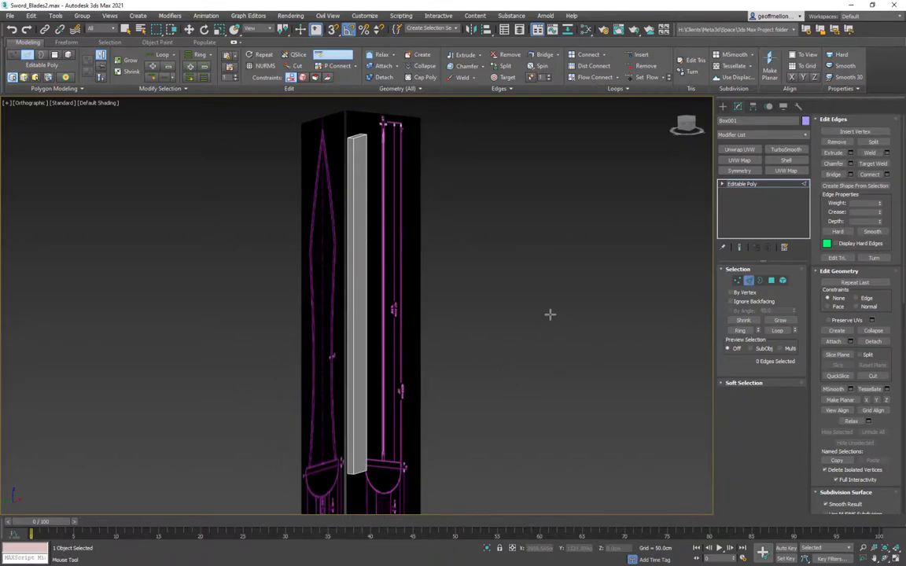
pyautogui.press('f')
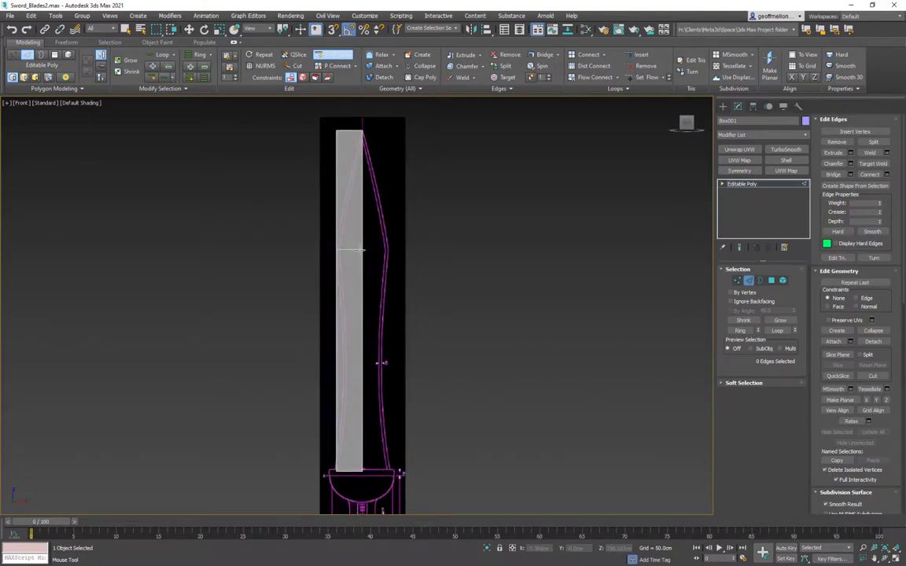
pyautogui.click(363, 250)
# Insert a second horizontal edge loop at the blade's narrow waist, between the widest point and the guard
pyautogui.moveTo(441, 340); pyautogui.dragTo(459, 275, button='middle')
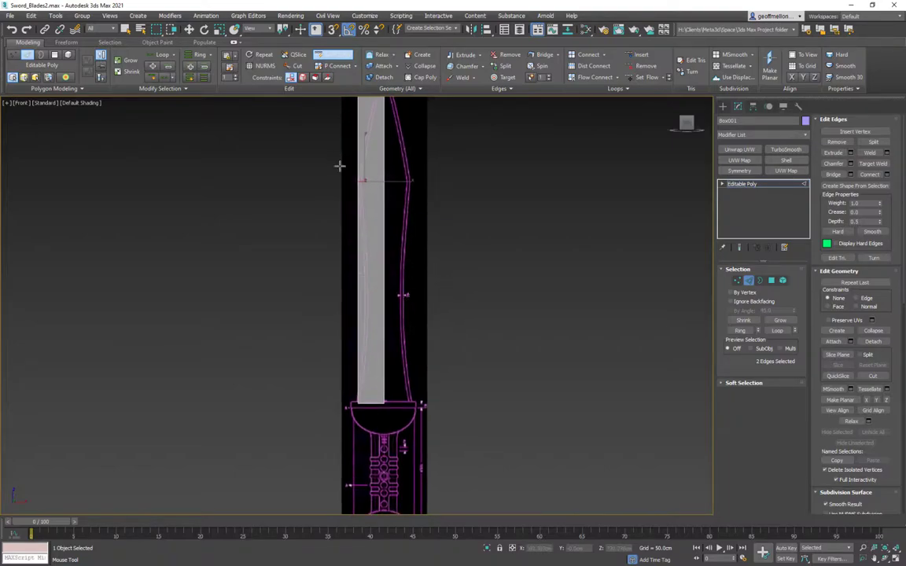
pyautogui.moveTo(427, 236); pyautogui.dragTo(407, 439, button='middle')
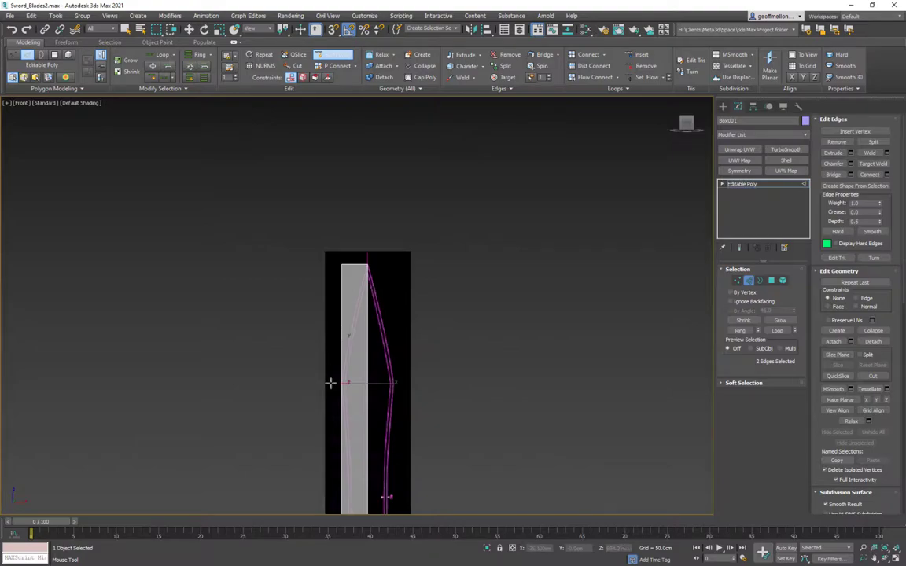
pyautogui.moveTo(432, 351); pyautogui.dragTo(471, 220, button='middle')
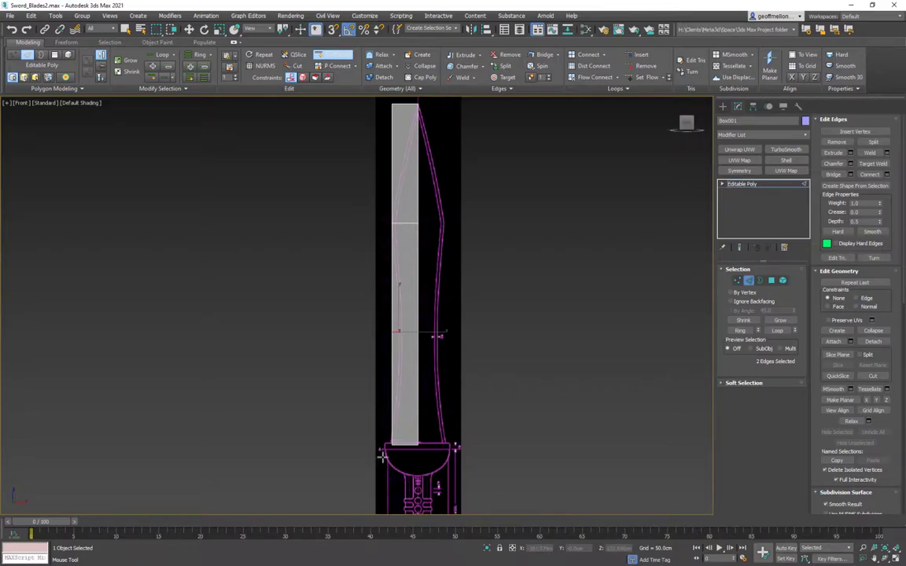
# Undo the loop placed midway up the tip section and insert one just below the tip, where the inner outlines meet
pyautogui.moveTo(436, 245); pyautogui.dragTo(404, 389, button='middle')
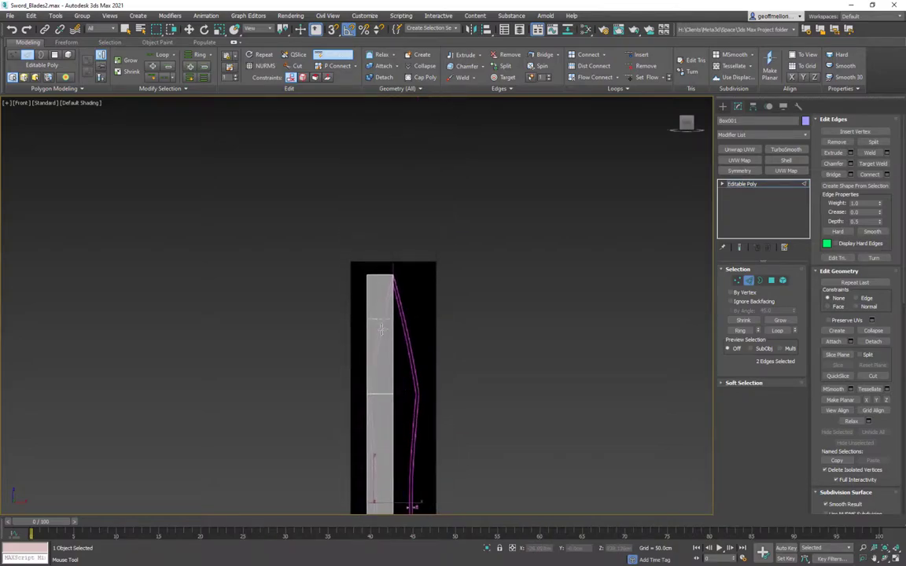
pyautogui.moveTo(467, 311); pyautogui.dragTo(506, 327, button='middle')
pyautogui.scroll(3, 506, 328)
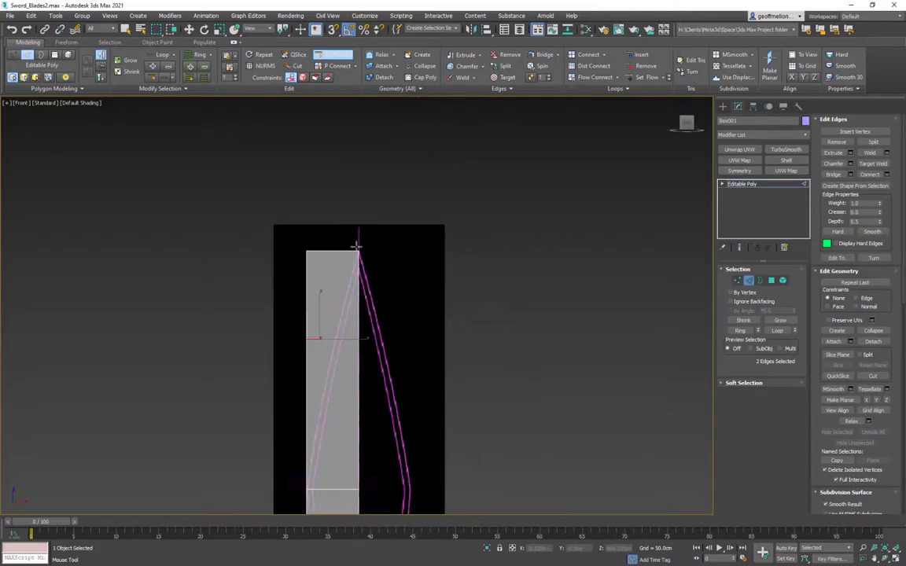
pyautogui.hotkey('ctrl', 'z')
pyautogui.click(358, 269)
pyautogui.moveTo(431, 344); pyautogui.dragTo(448, 297, button='middle')
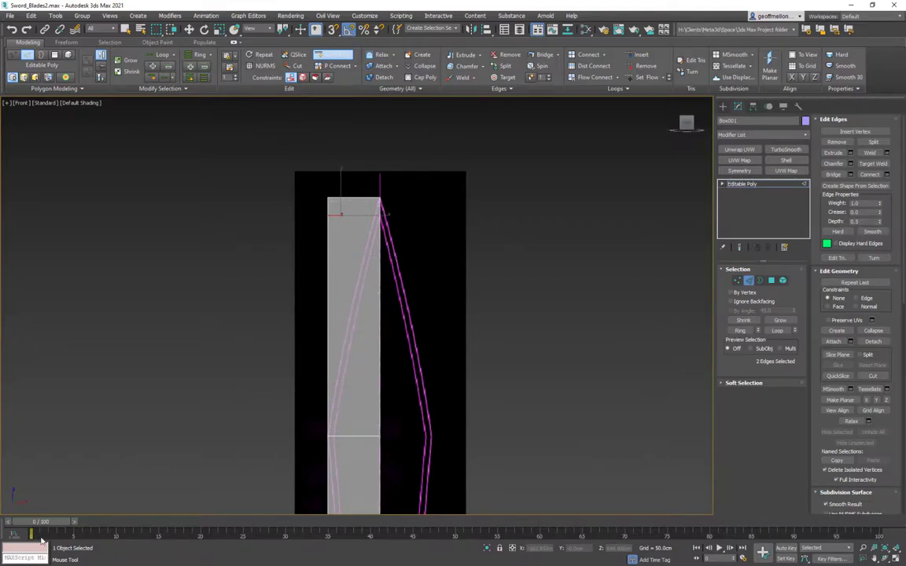
# Switch to the browser and study the blade cross-section chart, the hexagonal section image and the sword render, and return to 3ds Max
pyautogui.hotkey('alt', 'Tab')
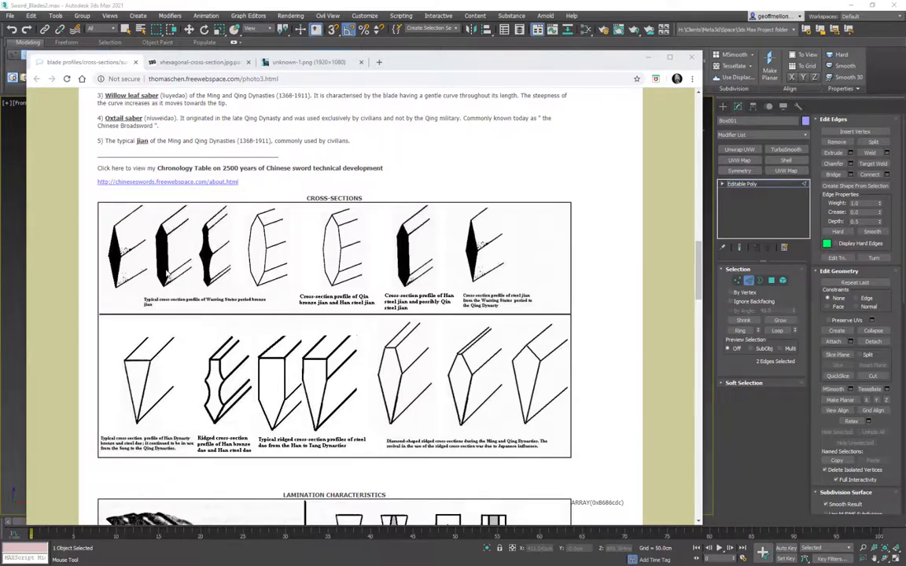
pyautogui.click(206, 63)
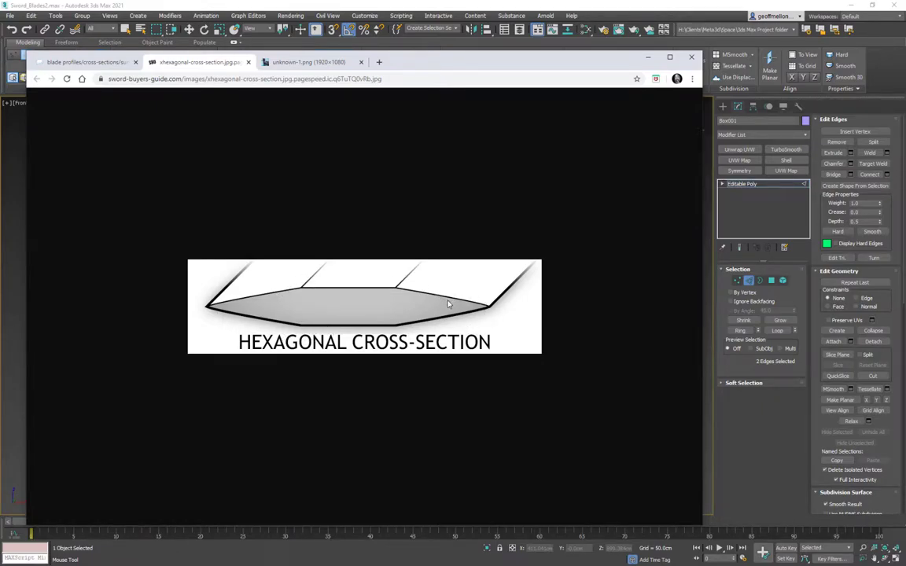
pyautogui.click(297, 63)
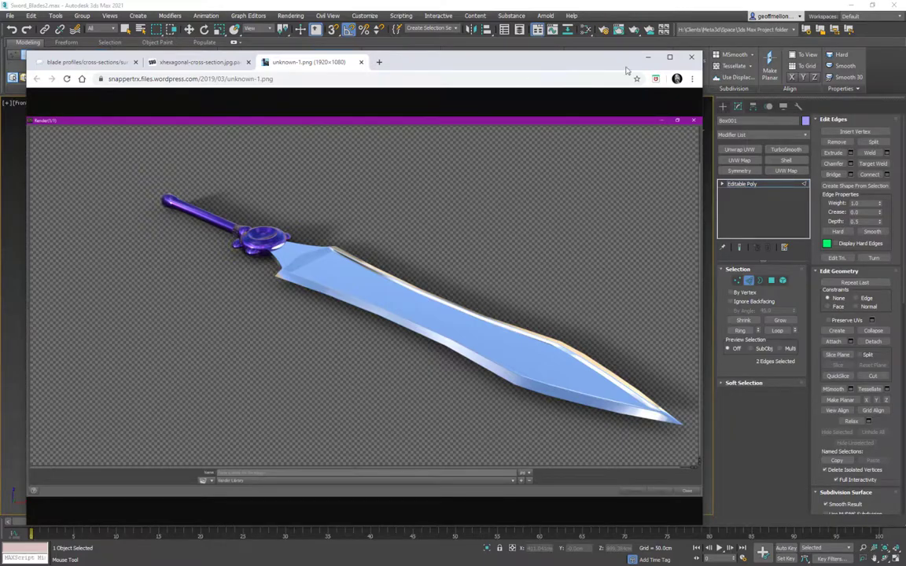
pyautogui.click(649, 60)
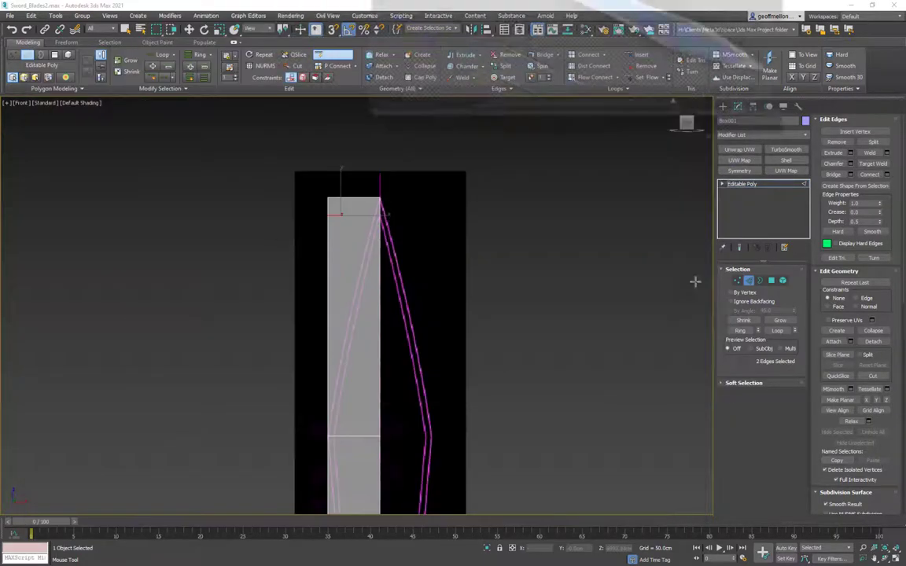
# Insert another horizontal edge loop directly below the one near the blade tip
pyautogui.scroll(3, 512, 181)
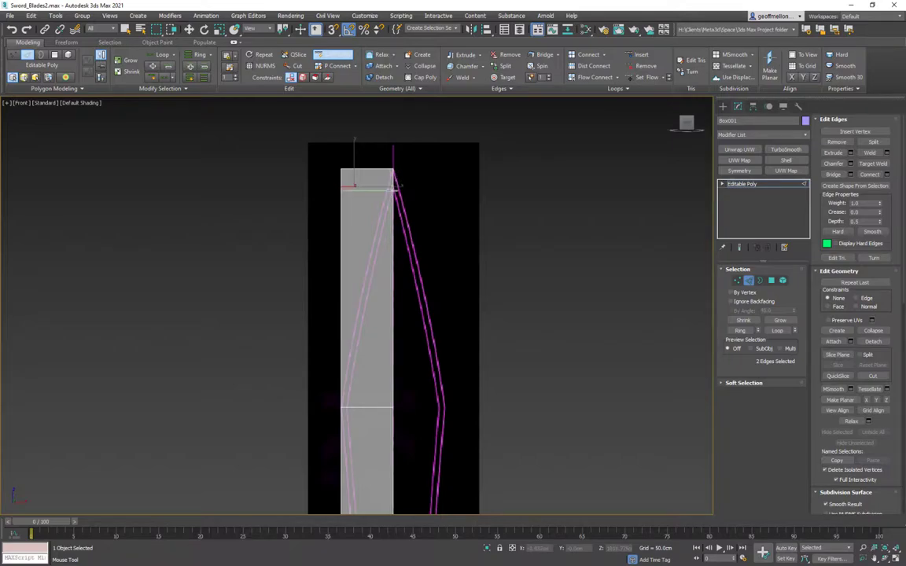
pyautogui.moveTo(402, 198); pyautogui.dragTo(460, 249, button='middle')
pyautogui.press('w')
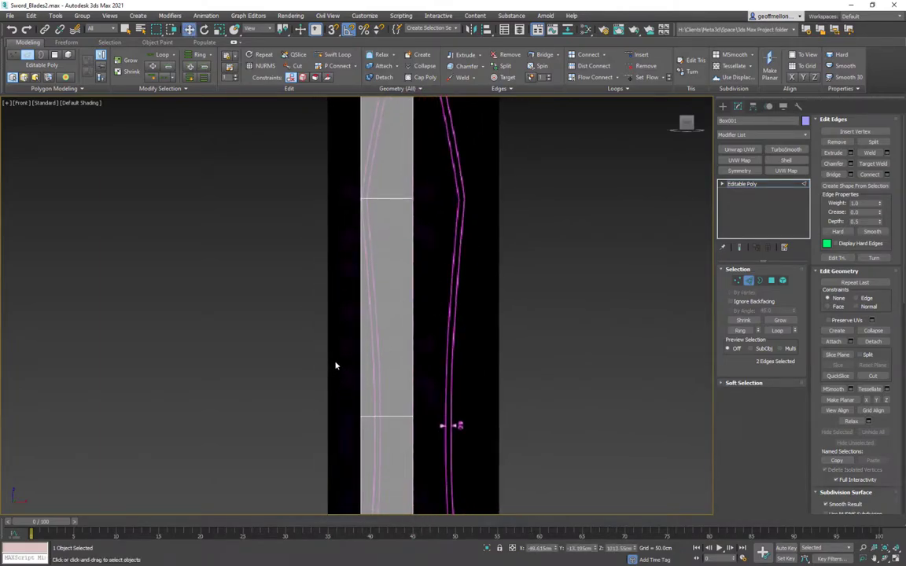
# Move the outer vertices at the blade's waist inward onto the reference outline, to about X -48.8 cm
pyautogui.press('1')
pyautogui.moveTo(380, 451); pyautogui.dragTo(381, 452)
pyautogui.moveTo(388, 416); pyautogui.dragTo(401, 417)
# Examine the outer vertices and the spacing of the two edge loops just below the blade tip
pyautogui.moveTo(408, 293); pyautogui.dragTo(421, 482, button='middle')
pyautogui.moveTo(372, 160); pyautogui.dragTo(386, 176)
pyautogui.moveTo(403, 179); pyautogui.dragTo(378, 297, button='middle')
pyautogui.scroll(4, 378, 298)
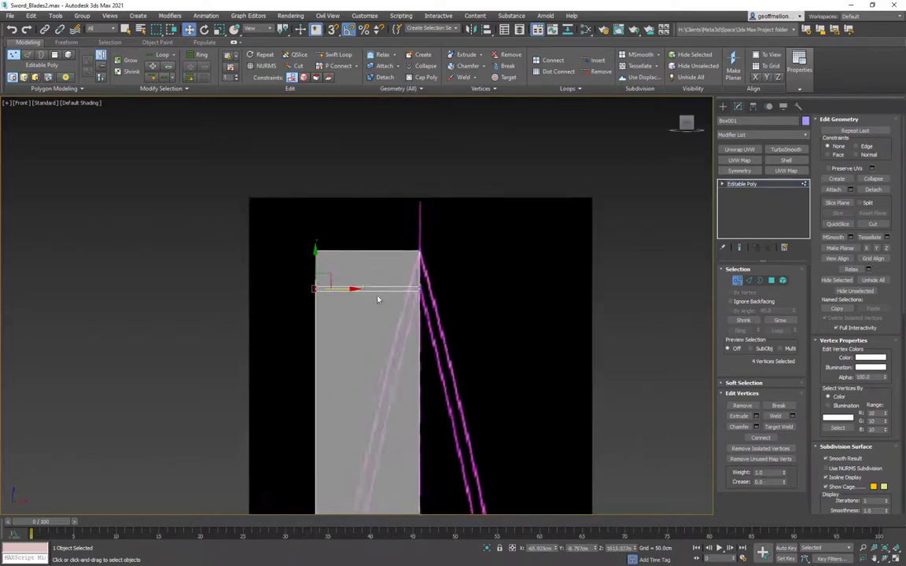
pyautogui.moveTo(457, 323); pyautogui.dragTo(509, 276, button='middle')
pyautogui.keyDown('alt'); pyautogui.moveTo(509, 276); pyautogui.dragTo(475, 284, button='middle'); pyautogui.keyUp('alt')
pyautogui.press('f')
pyautogui.moveTo(387, 219); pyautogui.dragTo(541, 360, button='middle')
pyautogui.scroll(1, 415, 314)
pyautogui.scroll(4, 418, 321)
pyautogui.scroll(-1, 541, 360)
pyautogui.scroll(-1, 544, 360)
pyautogui.scroll(1, 509, 358)
pyautogui.moveTo(465, 318); pyautogui.dragTo(322, 254, button='middle')
pyautogui.scroll(2, 380, 298)
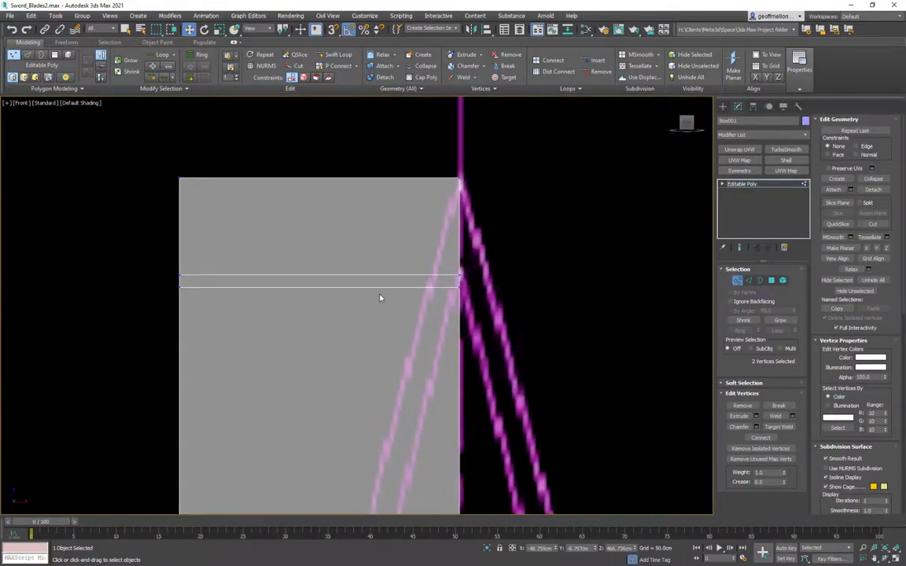
# Try to remove only the edges of the lower of the two closely spaced loops near the tip, and undo it
pyautogui.press('2')
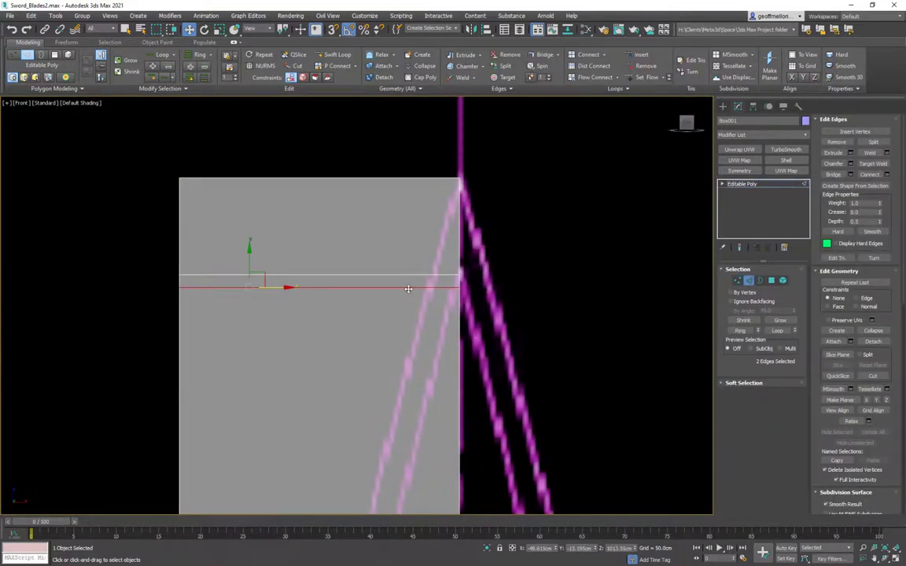
pyautogui.click(579, 329)
pyautogui.hotkey('ctrl', 'z')
pyautogui.click(580, 329)
pyautogui.press('1')
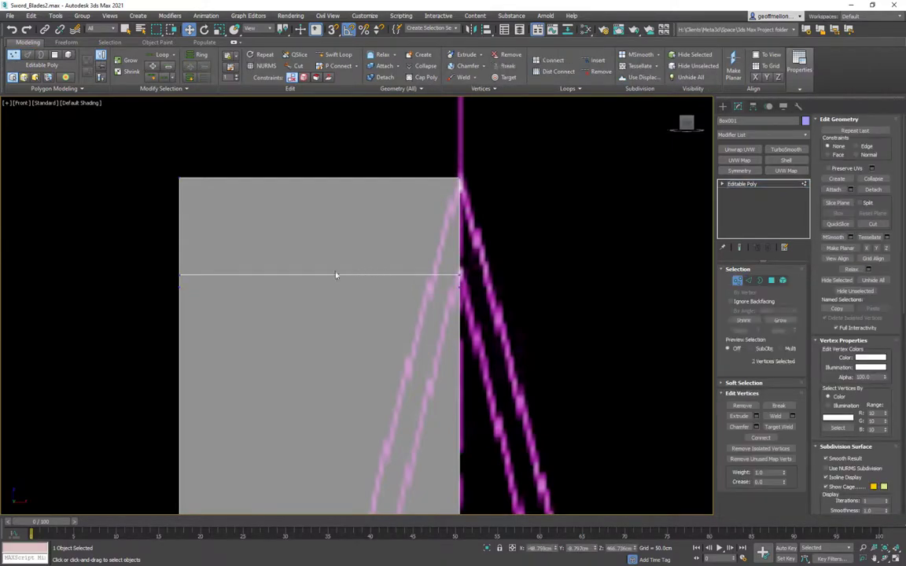
pyautogui.hotkey('ctrl', 'z')
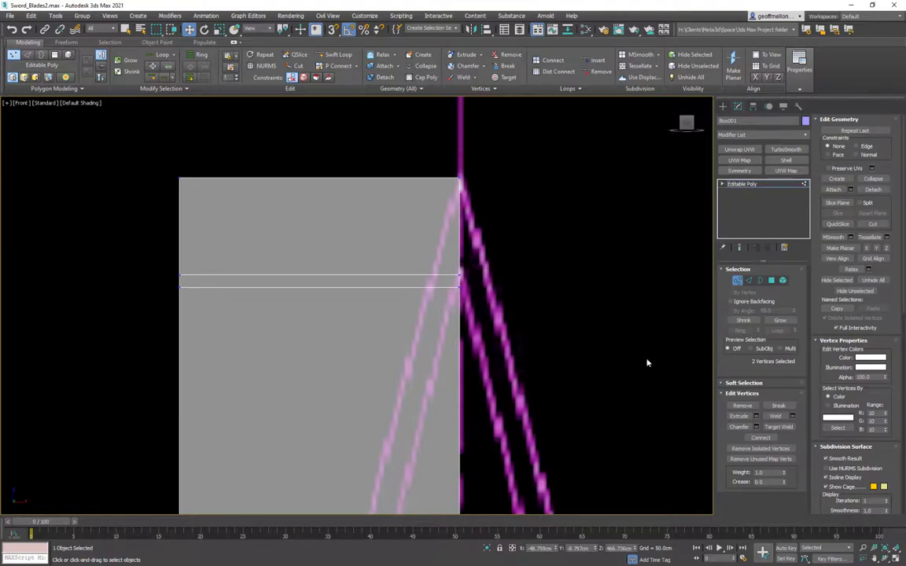
# Remove the lower of the two closely spaced edge loops near the tip together with its vertices
pyautogui.press('2')
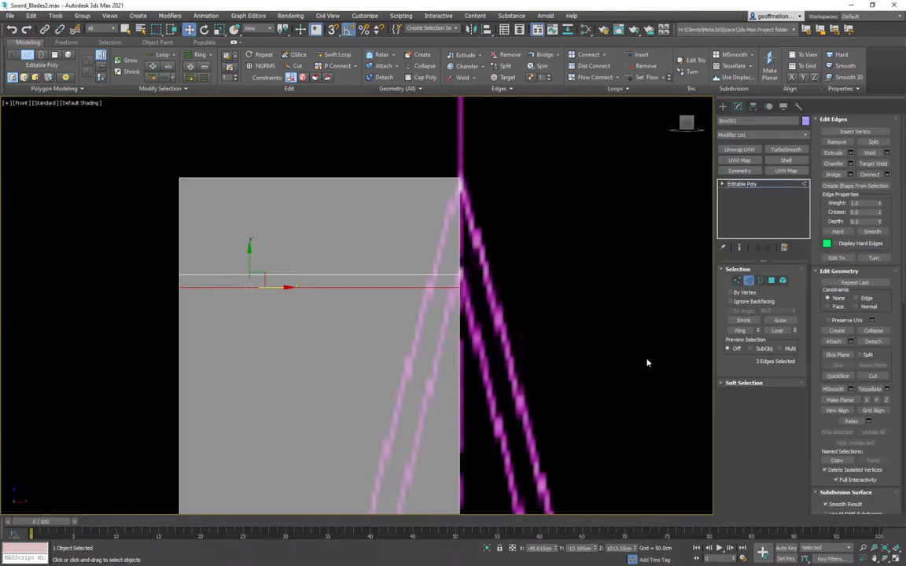
pyautogui.press('BackSpace')
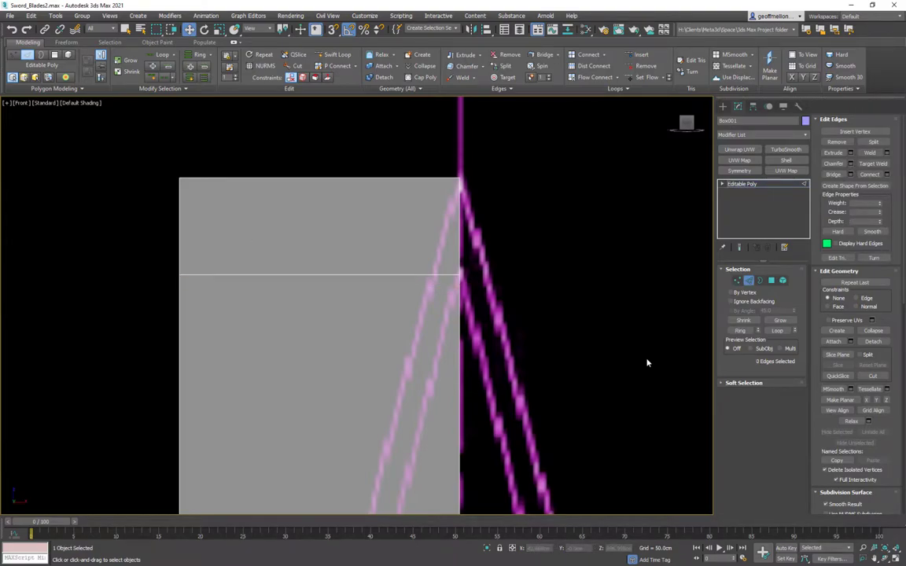
pyautogui.press('1')
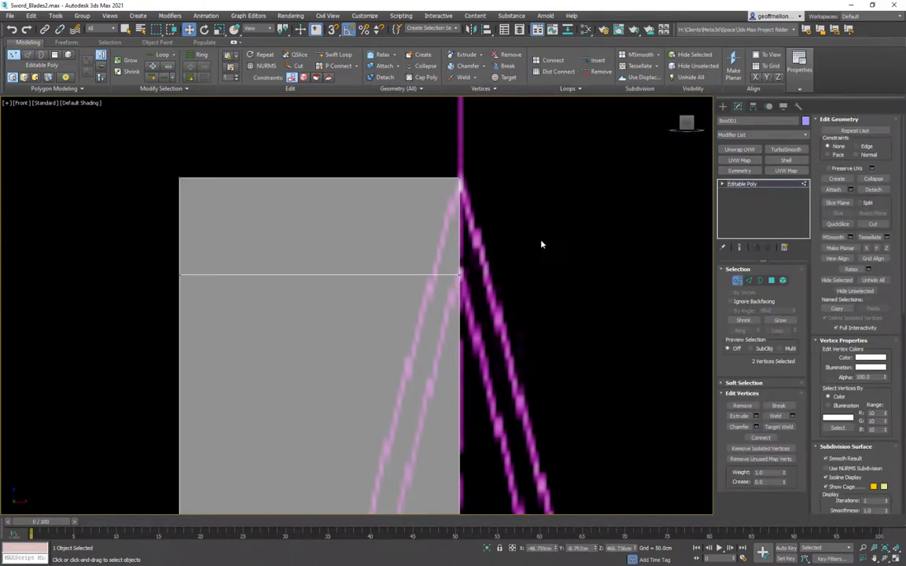
# Connect the ring of horizontal edges across the half blade to add a vertical loop down its middle
pyautogui.moveTo(516, 231); pyautogui.dragTo(504, 218, button='middle')
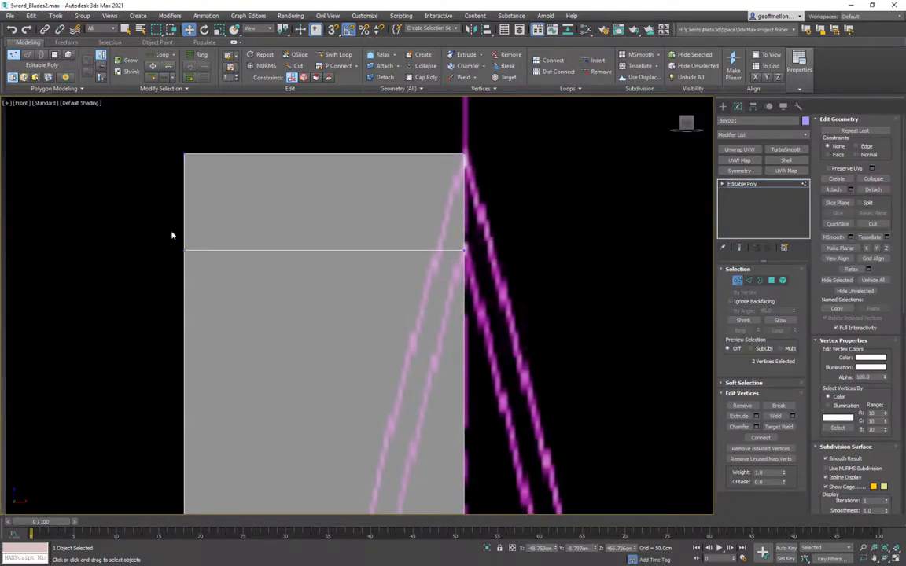
pyautogui.scroll(-6, 249, 235)
pyautogui.moveTo(347, 200); pyautogui.dragTo(449, 169, button='middle')
pyautogui.scroll(-3, 431, 214)
pyautogui.moveTo(423, 277); pyautogui.dragTo(414, 370, button='middle')
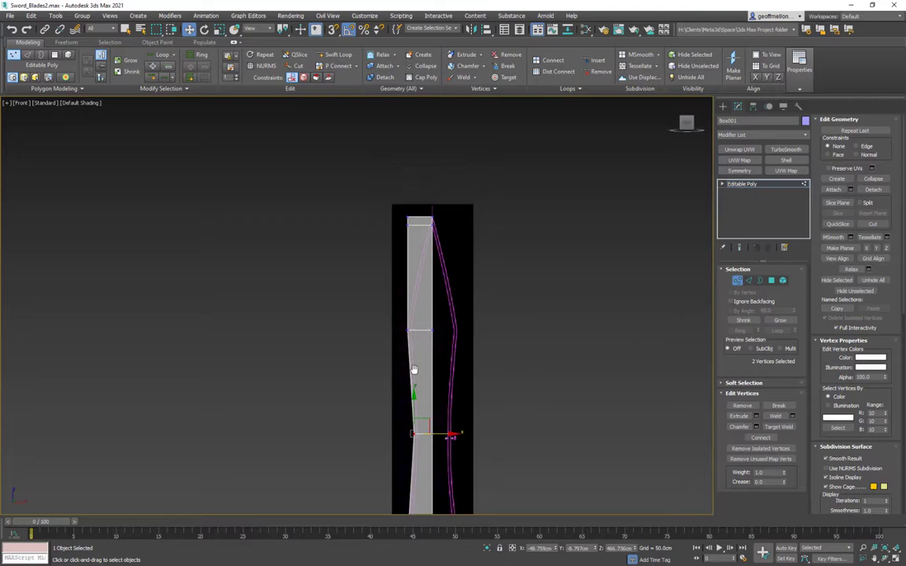
pyautogui.scroll(2, 414, 370)
pyautogui.moveTo(428, 241); pyautogui.dragTo(423, 408, button='middle')
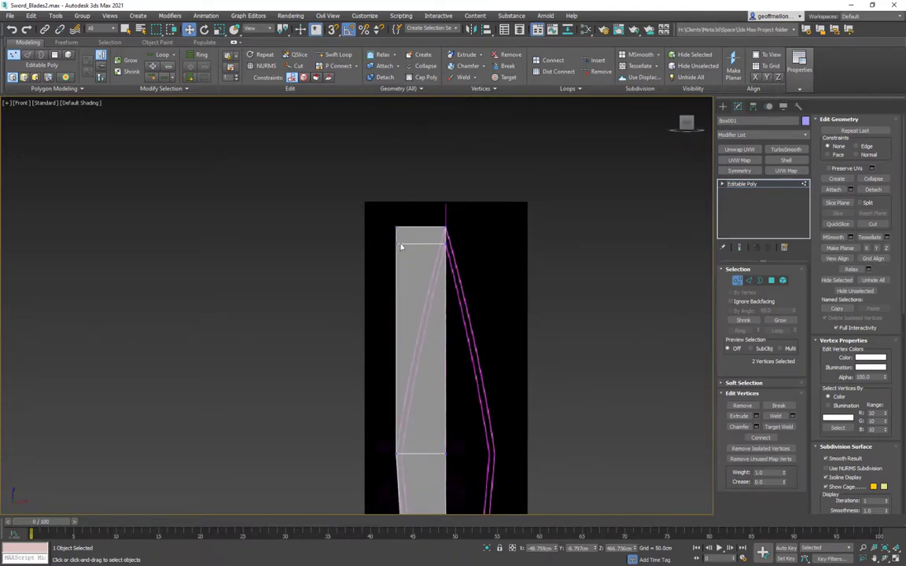
pyautogui.press('2')
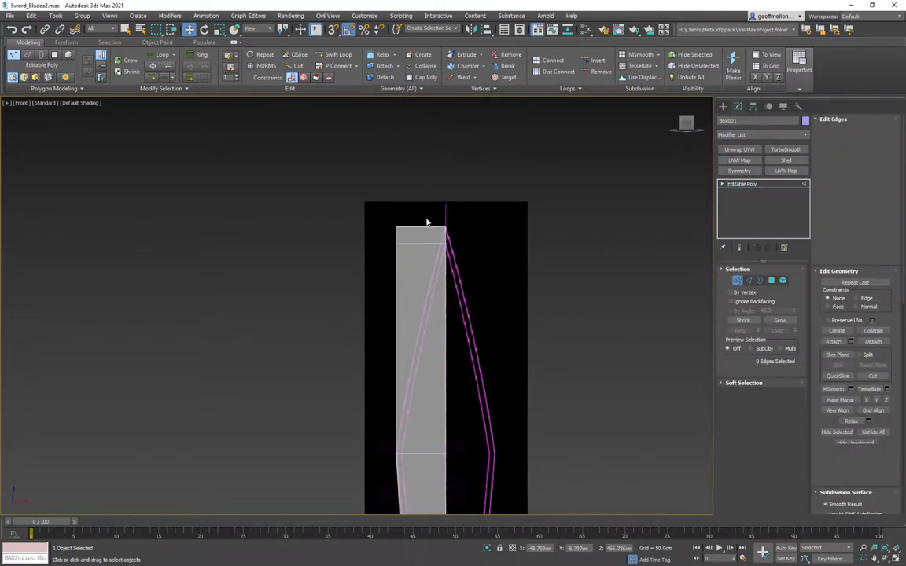
pyautogui.click(425, 227)
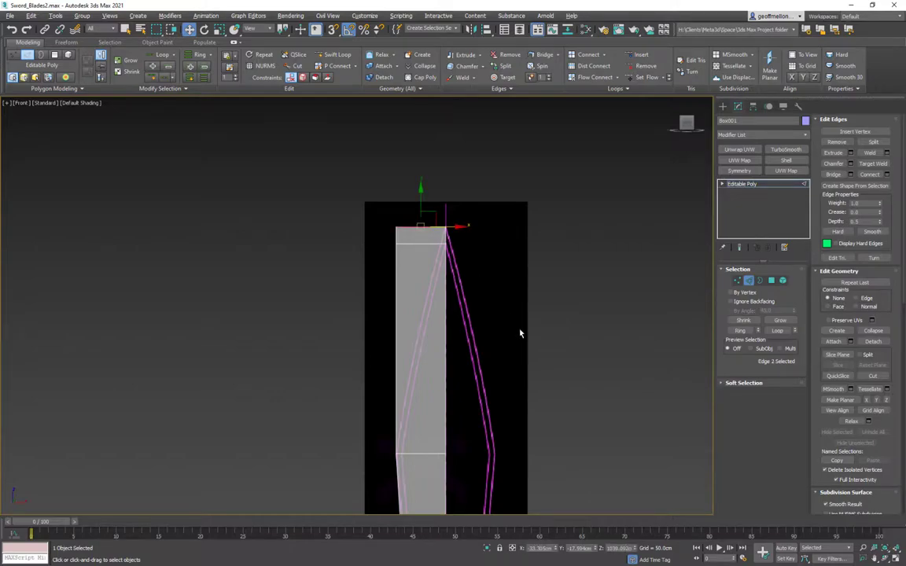
pyautogui.hotkey('alt', 'r')
pyautogui.moveTo(508, 331); pyautogui.dragTo(481, 268, button='middle')
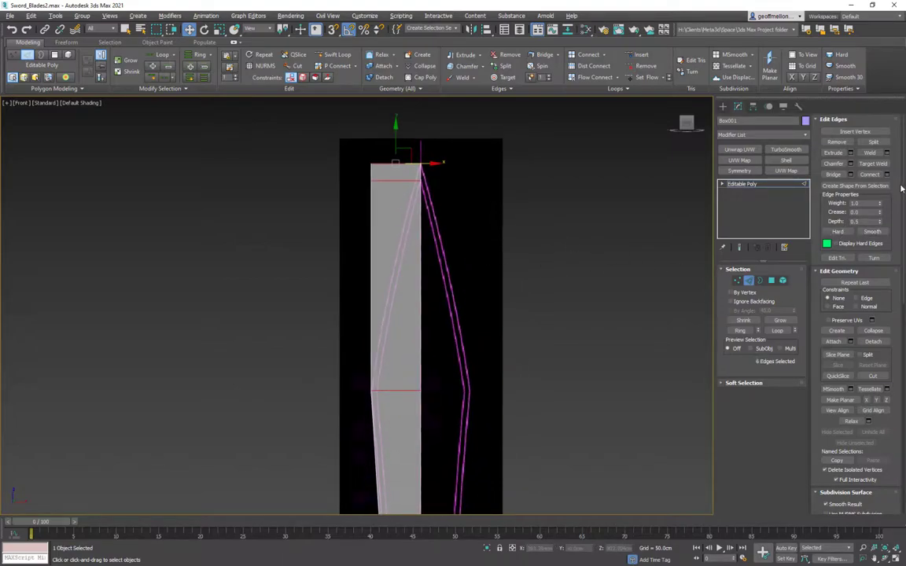
pyautogui.click(871, 175)
pyautogui.moveTo(478, 225); pyautogui.dragTo(504, 310, button='middle')
# Move the new vertical loop's vertices near the tip and at the widest point onto the inner bevel line of the reference
pyautogui.click(737, 280)
pyautogui.scroll(5, 461, 259)
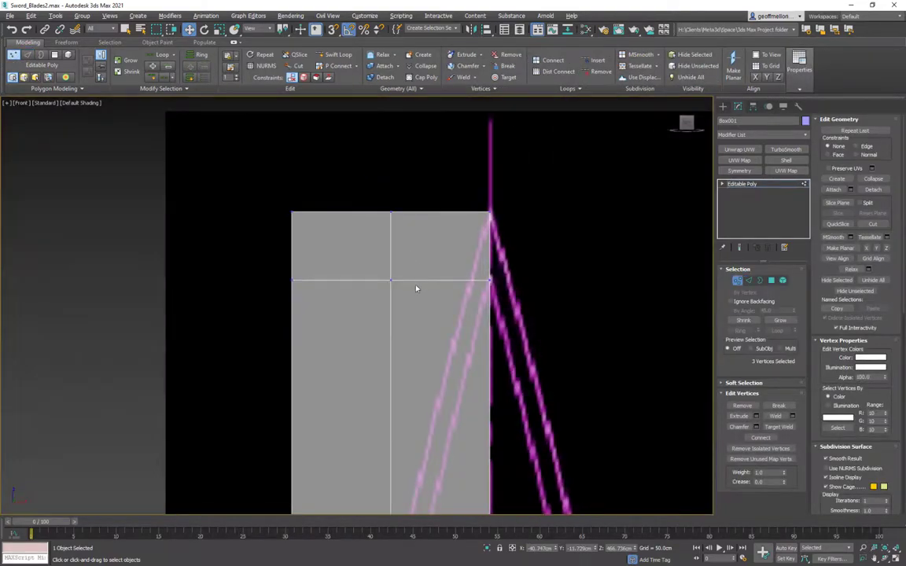
pyautogui.moveTo(390, 277); pyautogui.dragTo(488, 273)
pyautogui.moveTo(464, 367); pyautogui.dragTo(499, 206, button='middle')
pyautogui.scroll(-5, 498, 206)
pyautogui.moveTo(494, 347); pyautogui.dragTo(493, 241, button='middle')
pyautogui.moveTo(474, 363); pyautogui.dragTo(449, 364)
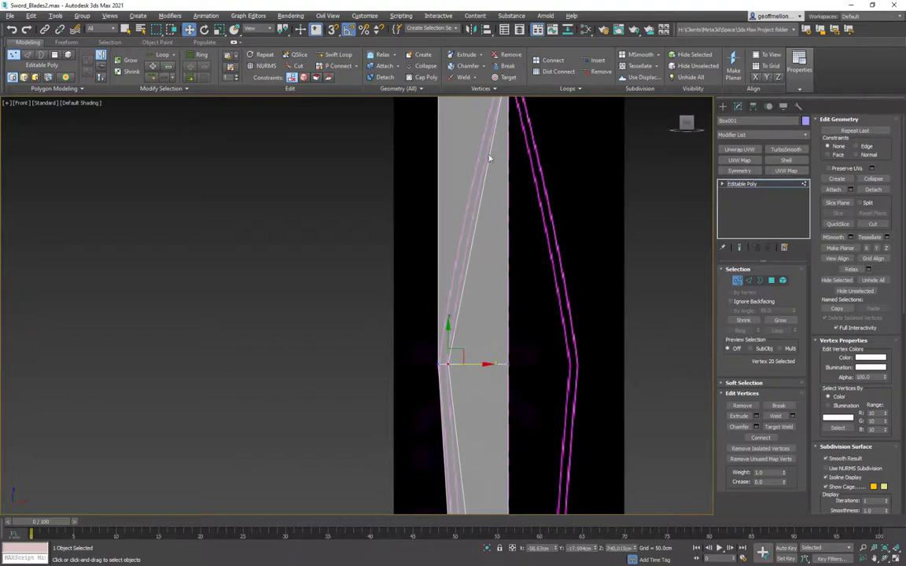
# Try to move the outer vertices near the tip toward the centre line, and undo the moves
pyautogui.moveTo(489, 155); pyautogui.dragTo(487, 469, button='middle')
pyautogui.click(436, 374)
pyautogui.moveTo(452, 373); pyautogui.dragTo(512, 373)
pyautogui.click(504, 349)
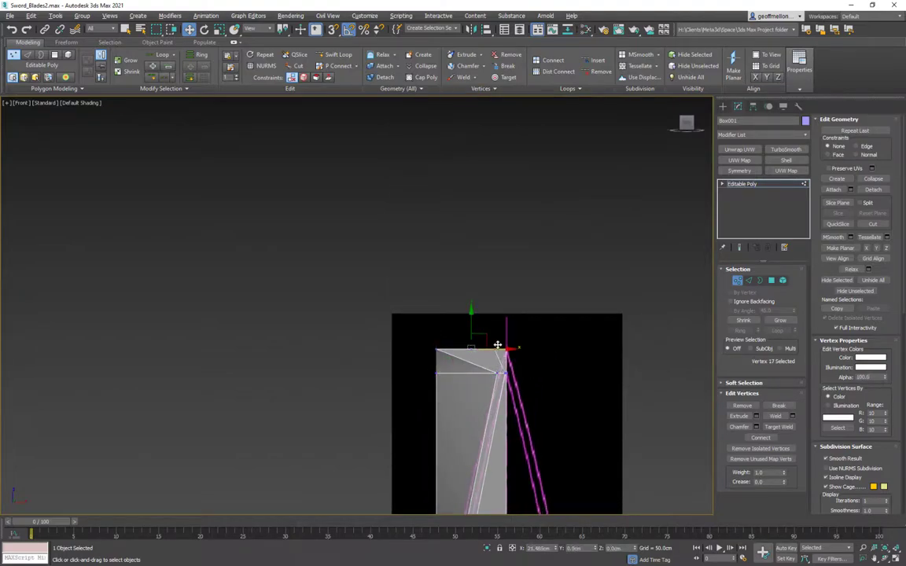
pyautogui.hotkey('ctrl', 'z')
pyautogui.moveTo(463, 360); pyautogui.dragTo(523, 344)
pyautogui.moveTo(451, 338); pyautogui.dragTo(425, 359)
pyautogui.keyDown('alt'); pyautogui.moveTo(399, 343); pyautogui.dragTo(440, 366, button='middle'); pyautogui.keyUp('alt')
pyautogui.hotkey('ctrl', 'z')
pyautogui.hotkey('ctrl', 'z')
pyautogui.hotkey('ctrl', 'z')
pyautogui.hotkey('ctrl', 'z')
pyautogui.hotkey('ctrl', 'z')
pyautogui.hotkey('ctrl', 'z')
pyautogui.press('f')
pyautogui.scroll(6, 449, 366)
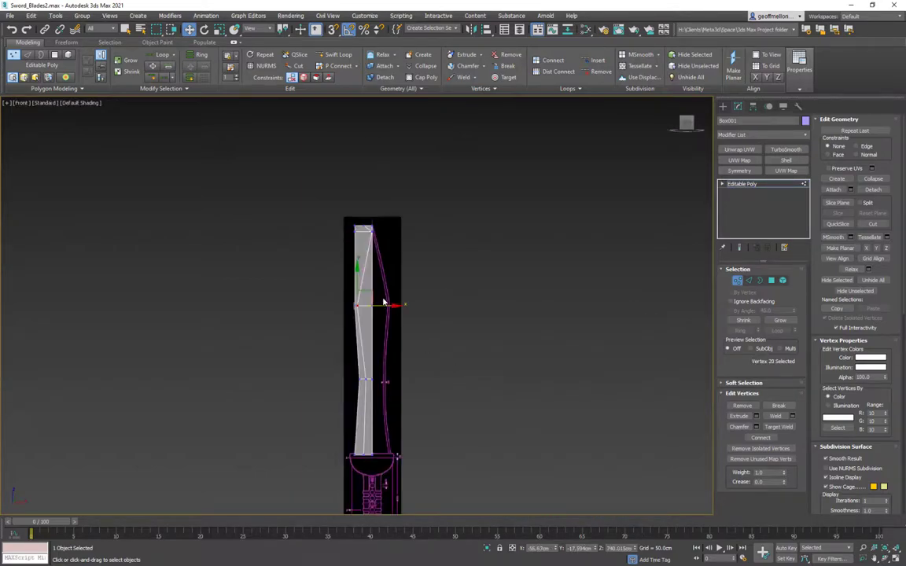
# Move the front and back vertex pairs at the tip and in the row below it inward toward the centre line
pyautogui.keyDown('alt'); pyautogui.moveTo(383, 217); pyautogui.dragTo(367, 183, button='middle'); pyautogui.keyUp('alt')
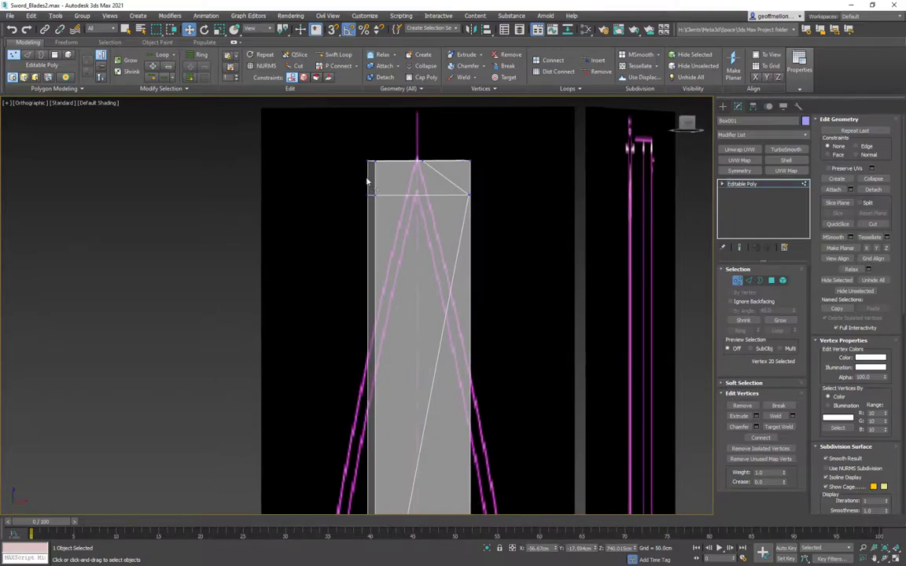
pyautogui.moveTo(332, 184); pyautogui.dragTo(440, 191)
pyautogui.moveTo(353, 151); pyautogui.dragTo(479, 160)
pyautogui.moveTo(453, 230); pyautogui.dragTo(352, 210, button='middle')
pyautogui.press('f')
pyautogui.moveTo(314, 102); pyautogui.dragTo(330, 225, button='middle')
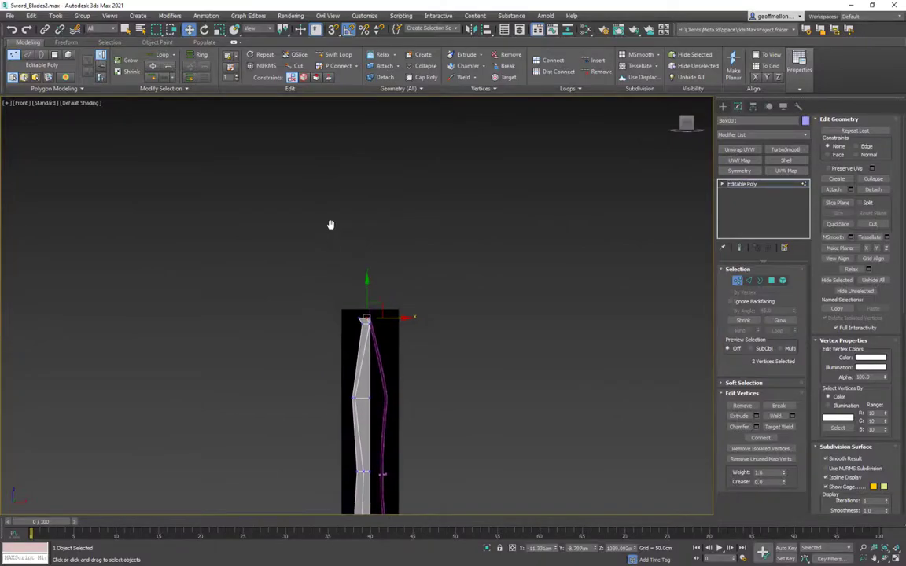
# Move the outer vertex pair in the row below the tip onto the outer outline of the reference
pyautogui.scroll(8, 374, 330)
pyautogui.scroll(3, 418, 269)
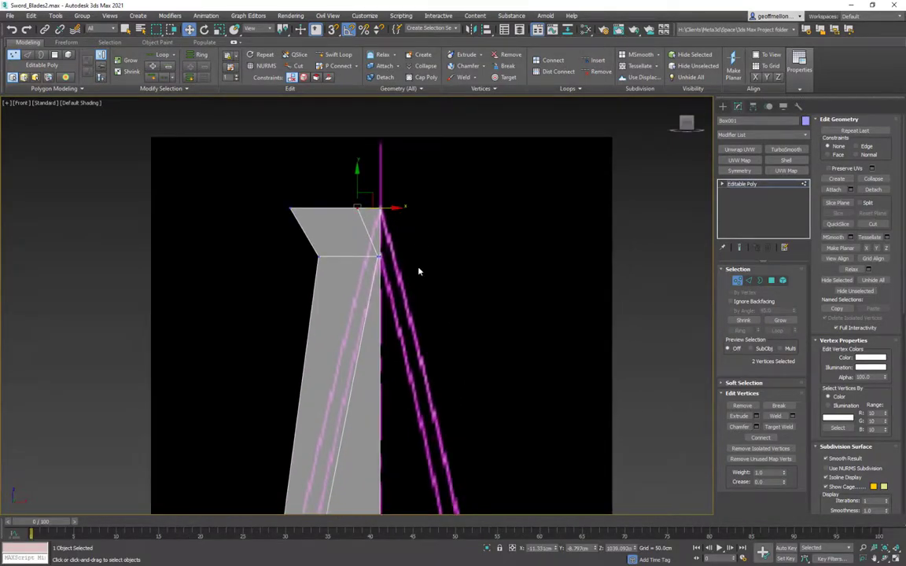
pyautogui.scroll(-5, 372, 347)
pyautogui.scroll(5, 384, 265)
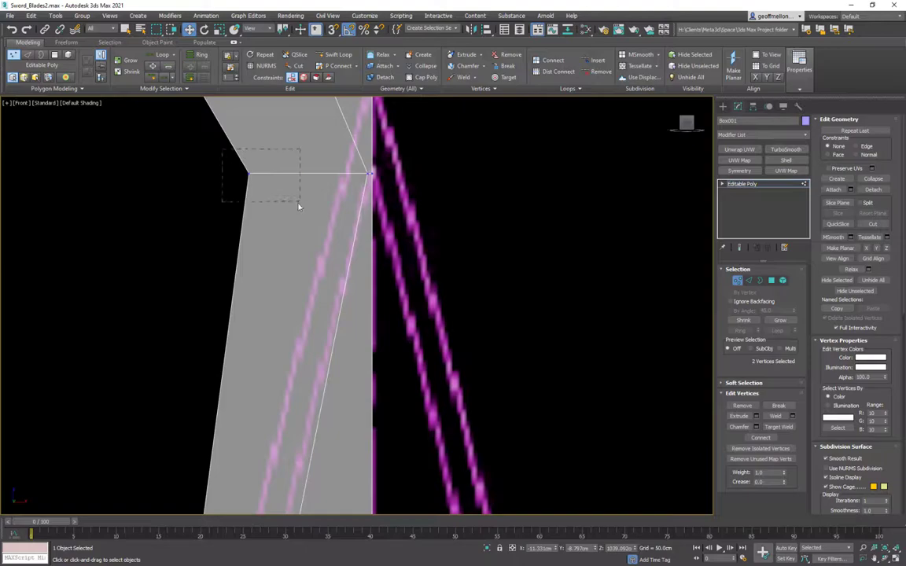
pyautogui.moveTo(299, 206); pyautogui.dragTo(376, 181)
pyautogui.scroll(-4, 330, 275)
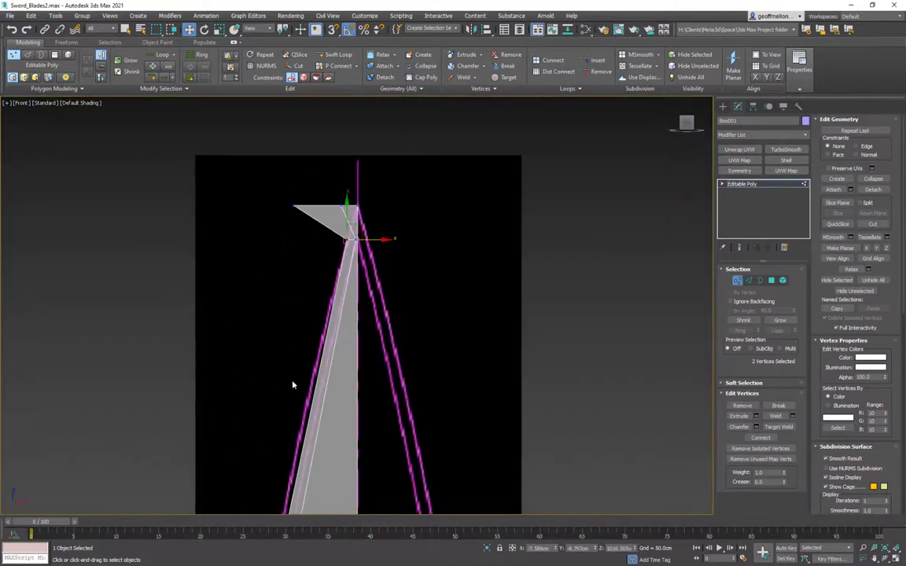
# Move the middle and outer vertex pairs on the tip's top edge close to the centre line
pyautogui.scroll(1, 290, 377)
pyautogui.scroll(-2, 398, 182)
pyautogui.scroll(3, 403, 354)
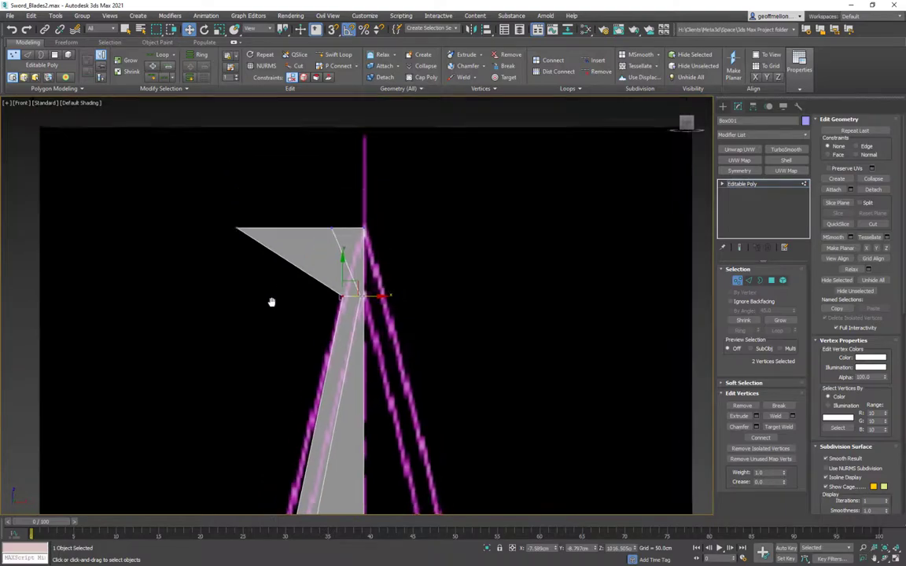
pyautogui.scroll(-1, 291, 283)
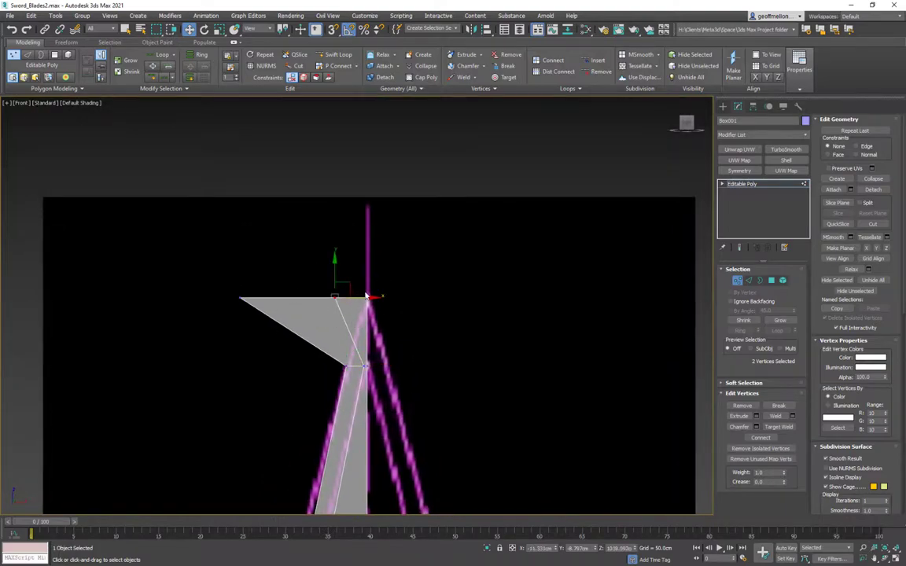
pyautogui.moveTo(361, 299); pyautogui.dragTo(385, 298)
pyautogui.moveTo(229, 273); pyautogui.dragTo(251, 330)
pyautogui.keyDown('alt'); pyautogui.moveTo(271, 306); pyautogui.dragTo(232, 269, button='middle'); pyautogui.keyUp('alt')
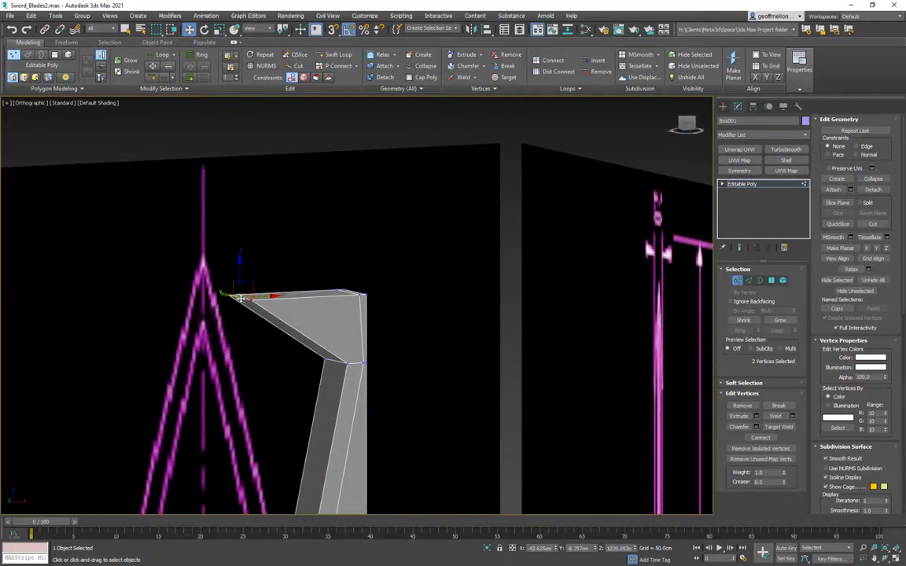
# Target-weld the tip's middle and outer vertices to the centre-line corner vertices, front and back, to form a point
pyautogui.moveTo(390, 318)
pyautogui.keyDown('alt'); pyautogui.mouseDown(button='middle')
pyautogui.moveTo(377, 303)
pyautogui.moveTo(380, 332)
pyautogui.mouseUp(button='middle'); pyautogui.keyUp('alt')
pyautogui.scroll(5, 381, 332)
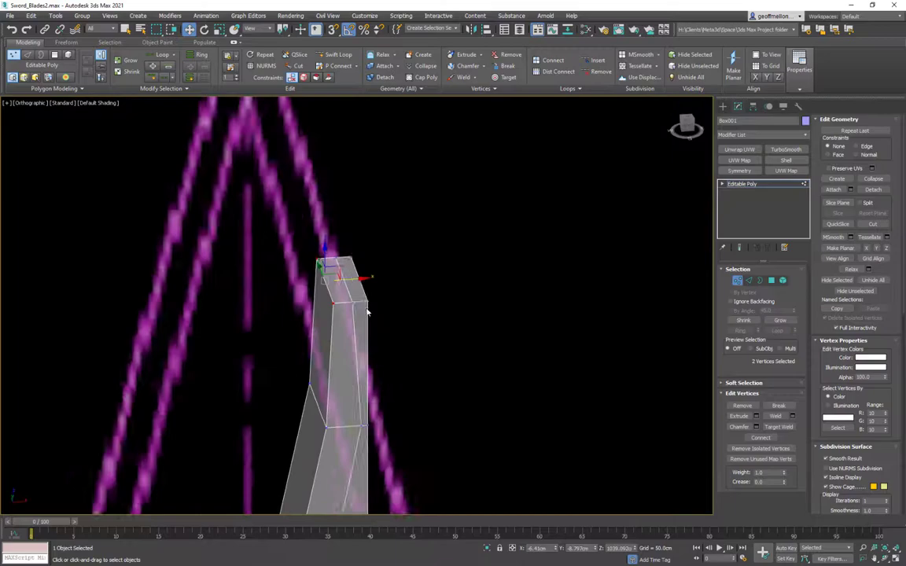
pyautogui.rightClick(422, 299)
pyautogui.click(405, 361)
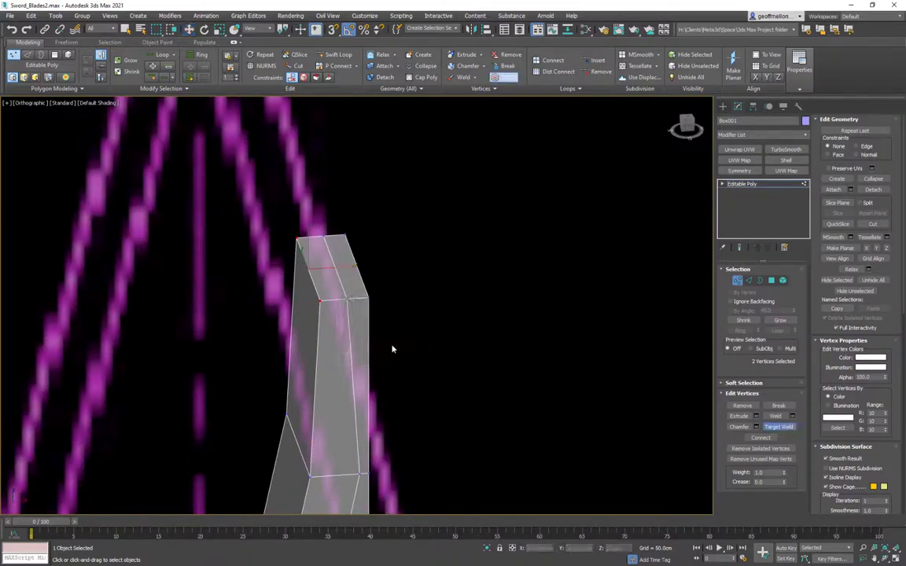
pyautogui.click(367, 296)
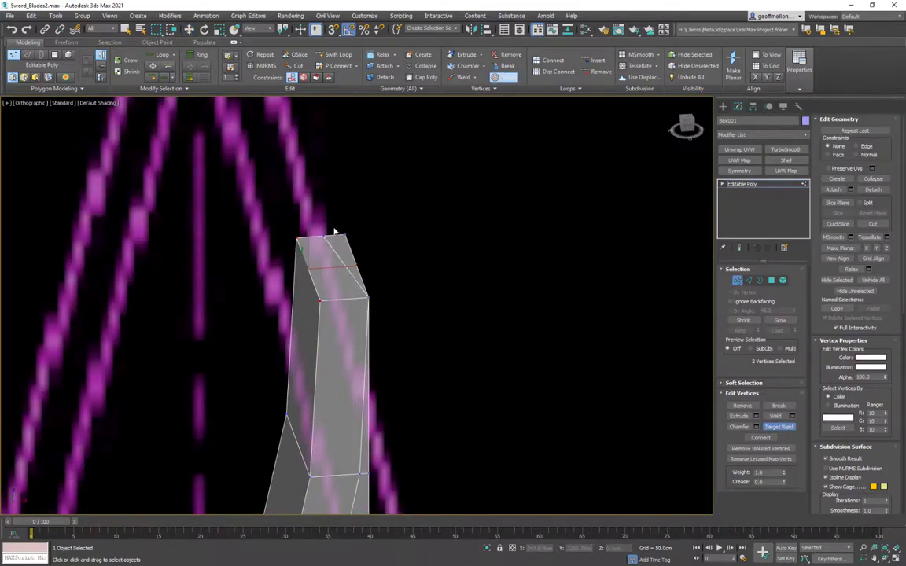
pyautogui.click(330, 238)
pyautogui.click(320, 294)
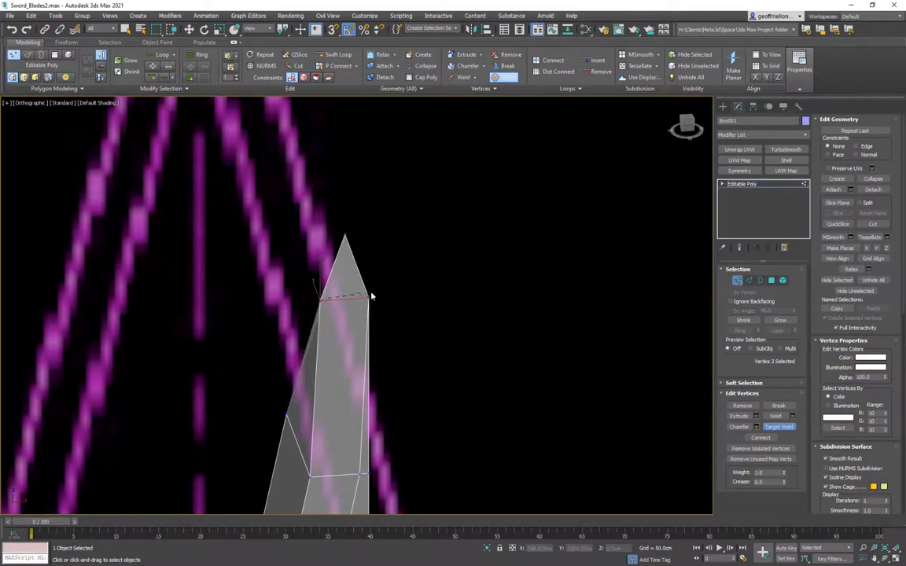
# Target-weld the inner bevel vertex in the row below the tip to the adjacent centre-line vertex
pyautogui.scroll(-3, 346, 299)
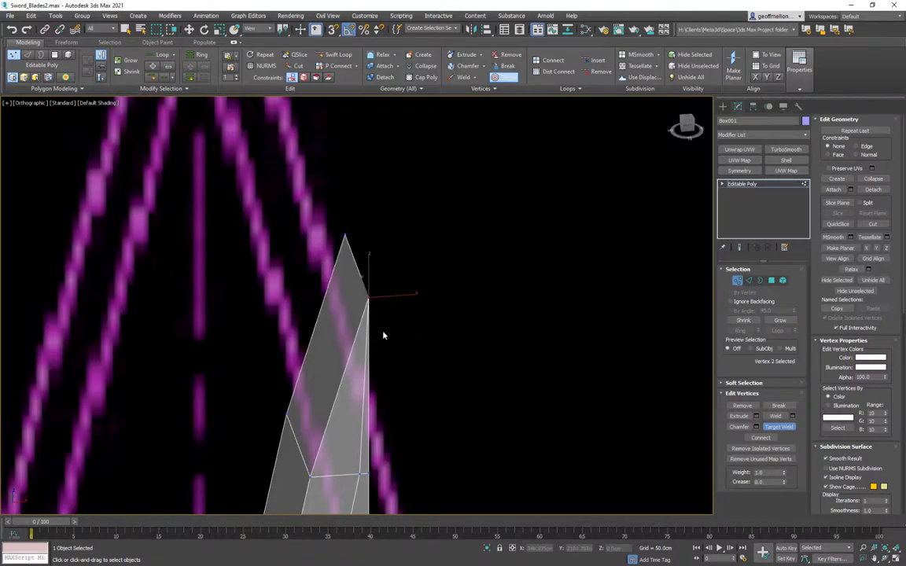
pyautogui.scroll(5, 414, 283)
pyautogui.keyDown('alt'); pyautogui.moveTo(415, 285); pyautogui.dragTo(446, 274, button='middle'); pyautogui.keyUp('alt')
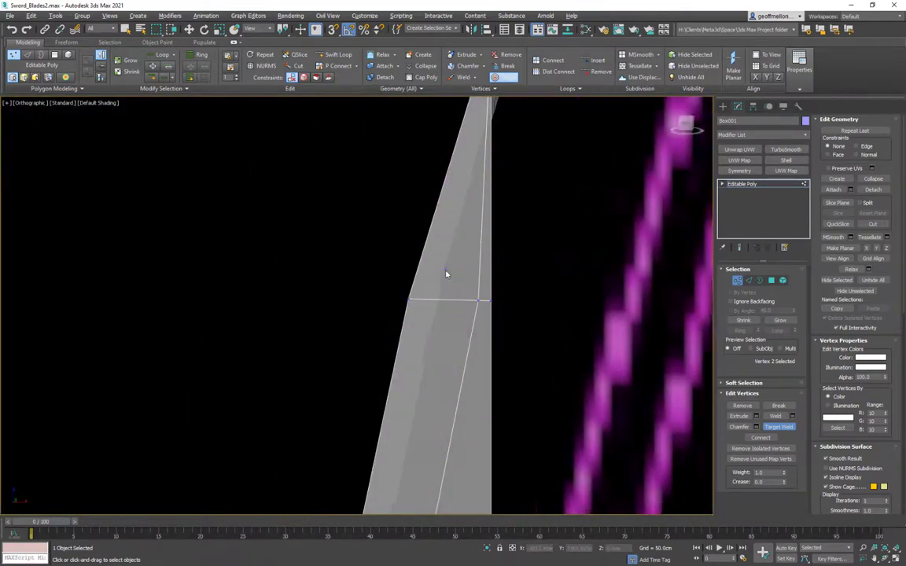
pyautogui.press('f')
pyautogui.moveTo(415, 107); pyautogui.dragTo(390, 176, button='middle')
pyautogui.scroll(8, 329, 220)
pyautogui.scroll(3, 286, 266)
pyautogui.moveTo(285, 266); pyautogui.dragTo(290, 265, button='middle')
pyautogui.scroll(1, 290, 265)
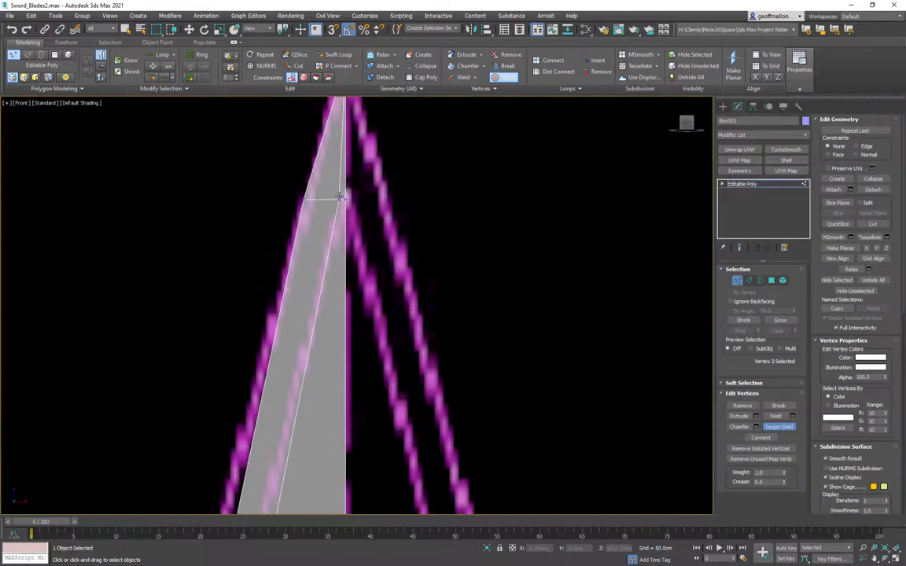
pyautogui.scroll(-4, 377, 236)
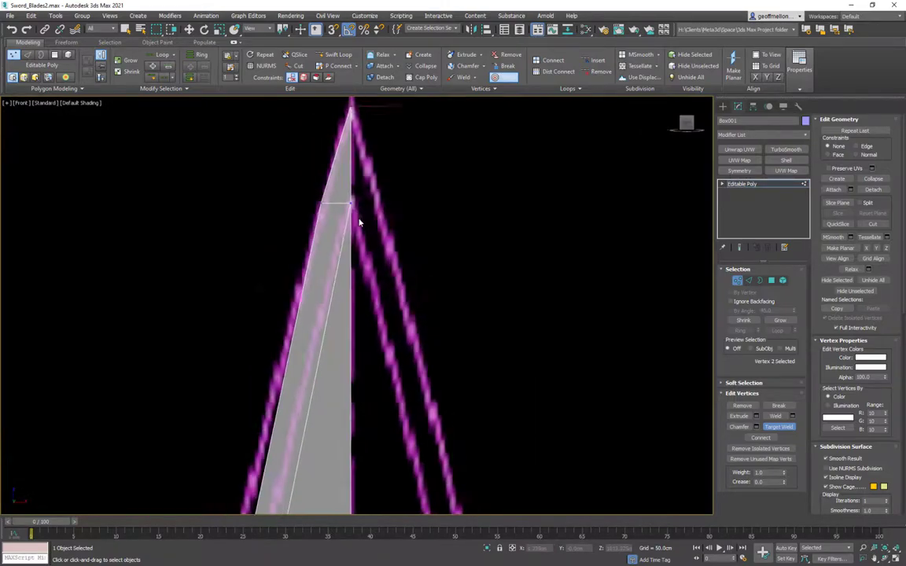
# Target-weld the outer front and back vertices in the row below the tip to the tip's corner vertices
pyautogui.scroll(5, 349, 204)
pyautogui.moveTo(348, 204); pyautogui.dragTo(355, 315, button='middle')
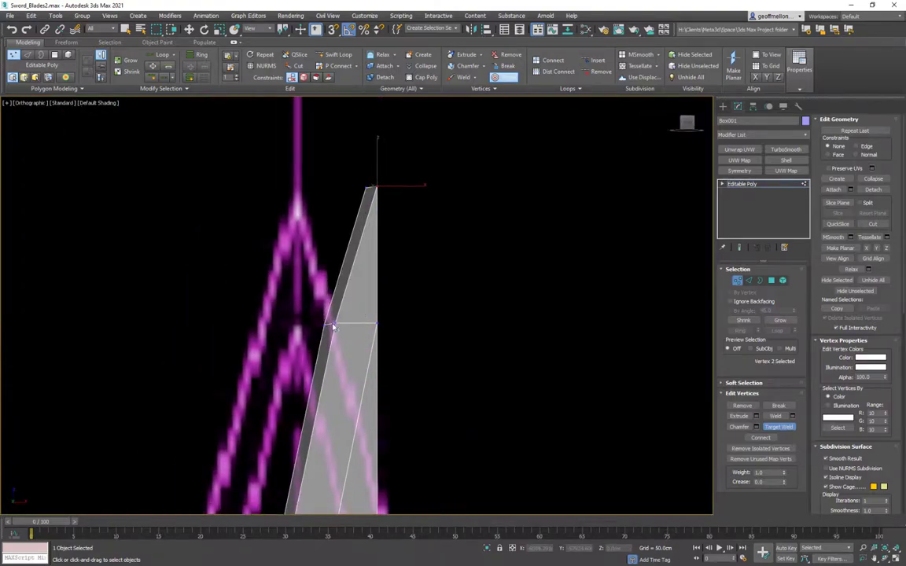
pyautogui.rightClick(355, 309)
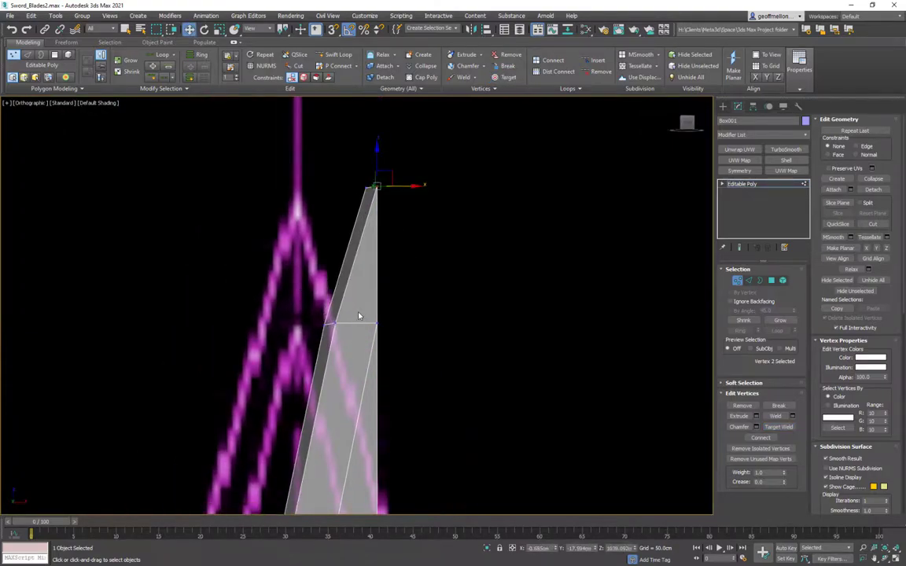
pyautogui.rightClick(355, 309)
pyautogui.click(344, 371)
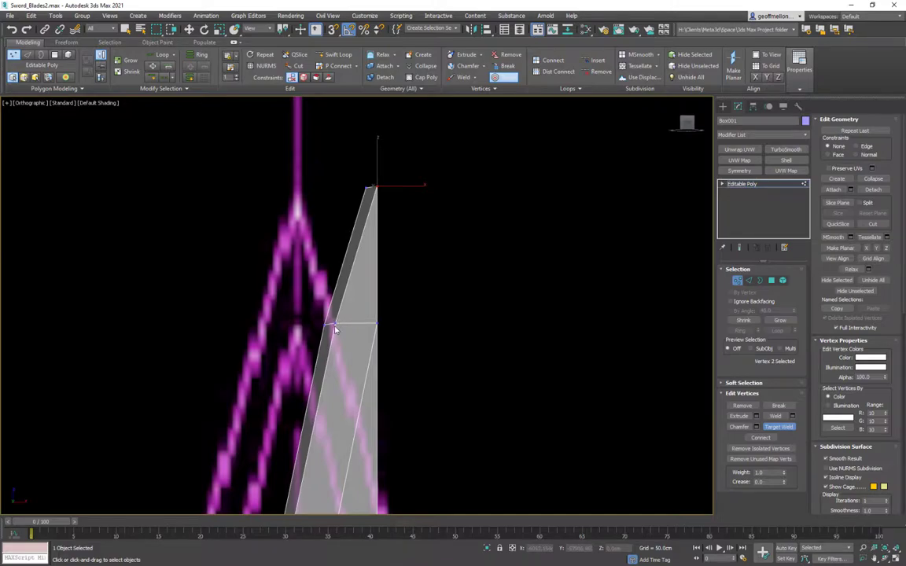
pyautogui.click(331, 322)
pyautogui.click(374, 189)
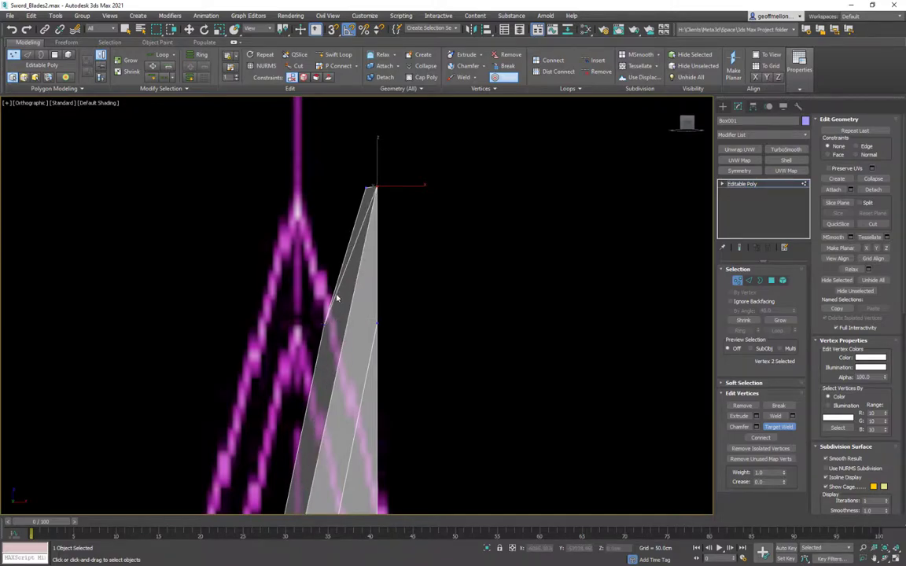
pyautogui.click(365, 188)
# Examine the welded tip and the half blade's edge loops and thickness from several angles and from above
pyautogui.scroll(-5, 435, 291)
pyautogui.moveTo(435, 291)
pyautogui.keyDown('alt'); pyautogui.mouseDown(button='middle')
pyautogui.moveTo(405, 298)
pyautogui.moveTo(430, 306)
pyautogui.moveTo(430, 276)
pyautogui.mouseUp(button='middle'); pyautogui.keyUp('alt')
pyautogui.moveTo(430, 277); pyautogui.dragTo(419, 163, button='middle')
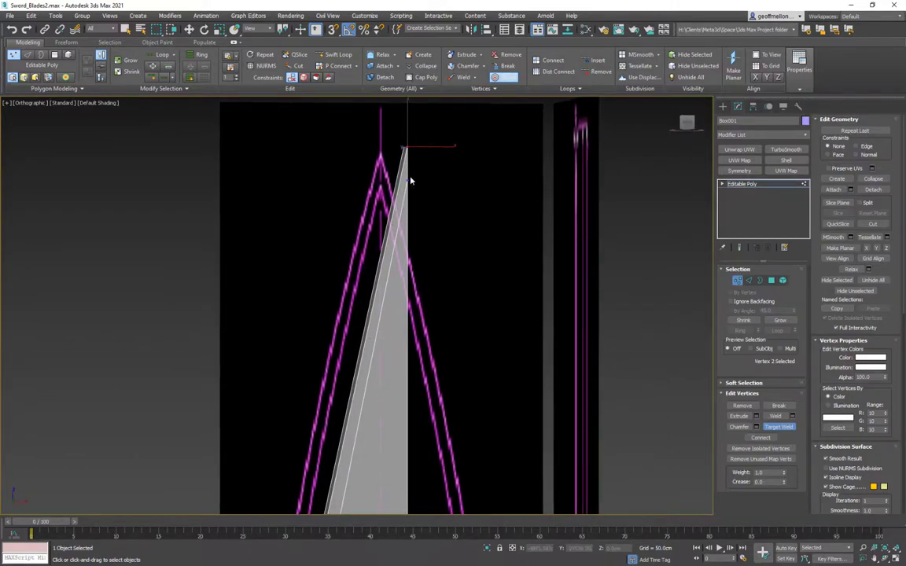
pyautogui.scroll(-5, 374, 367)
pyautogui.keyDown('alt'); pyautogui.moveTo(374, 285); pyautogui.dragTo(408, 356, button='middle'); pyautogui.keyUp('alt')
pyautogui.keyDown('alt'); pyautogui.moveTo(307, 307); pyautogui.dragTo(428, 290, button='middle'); pyautogui.keyUp('alt')
pyautogui.scroll(6, 410, 263)
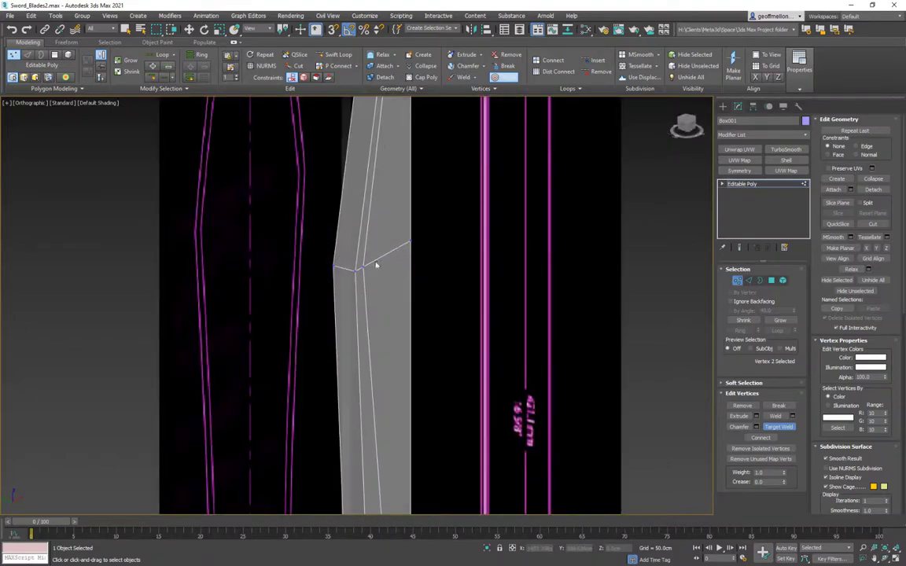
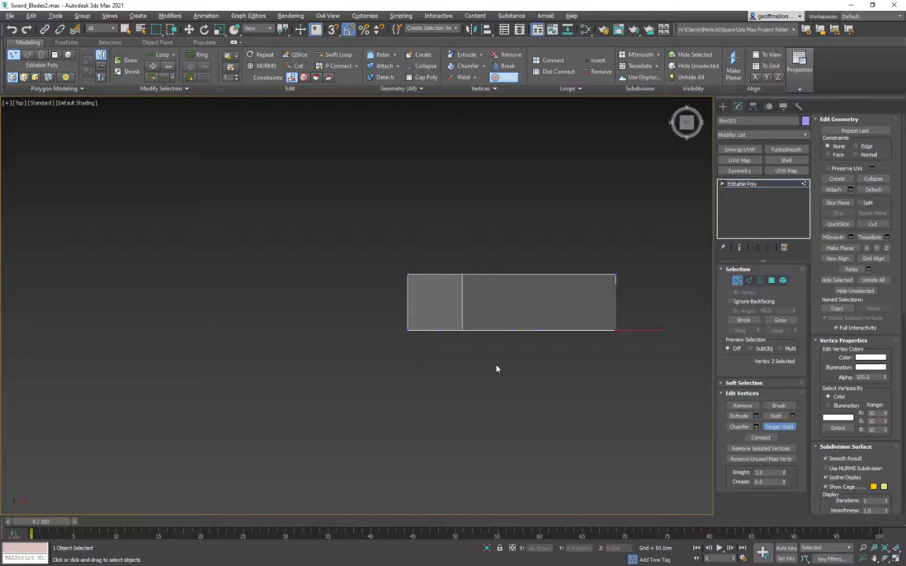
pyautogui.moveTo(496, 312); pyautogui.dragTo(341, 305, button='middle')
# Leave vertex editing and mirror the half blade with a Symmetry modifier on the X axis with Flip enabled
pyautogui.click(737, 281)
pyautogui.click(742, 183)
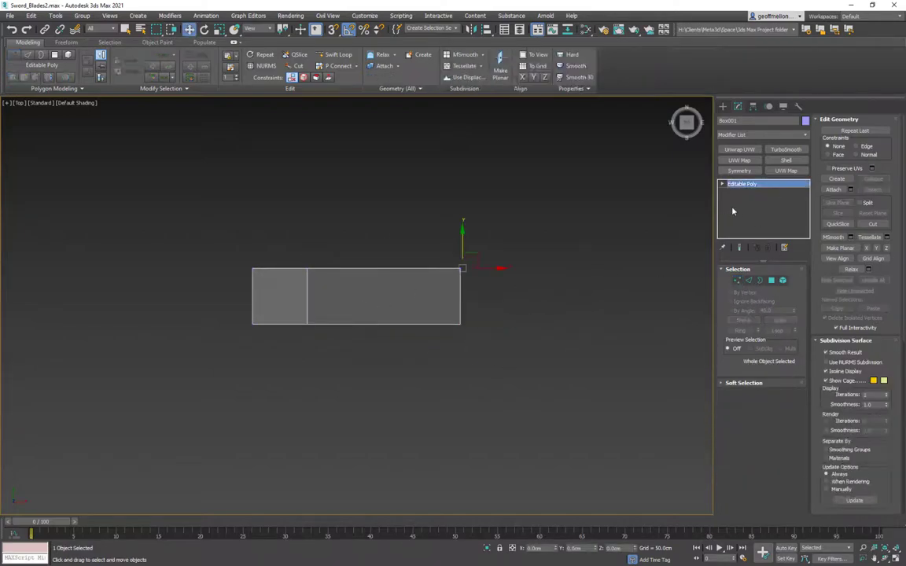
pyautogui.moveTo(513, 238); pyautogui.dragTo(424, 236, button='middle')
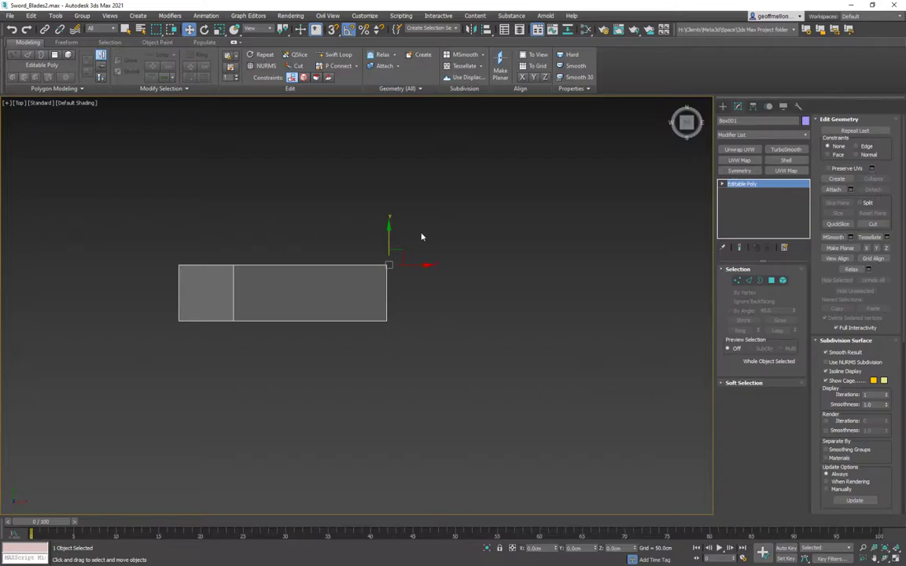
pyautogui.press('f')
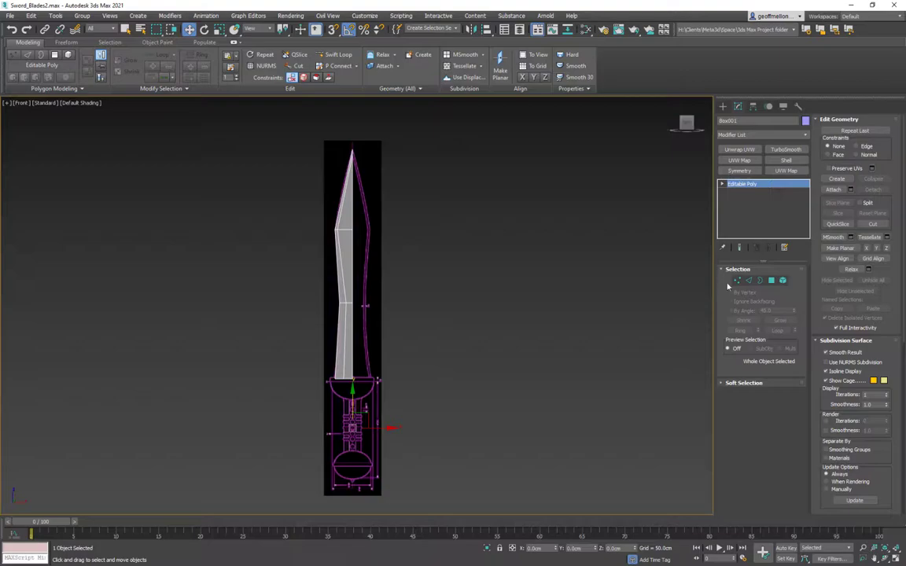
pyautogui.click(737, 171)
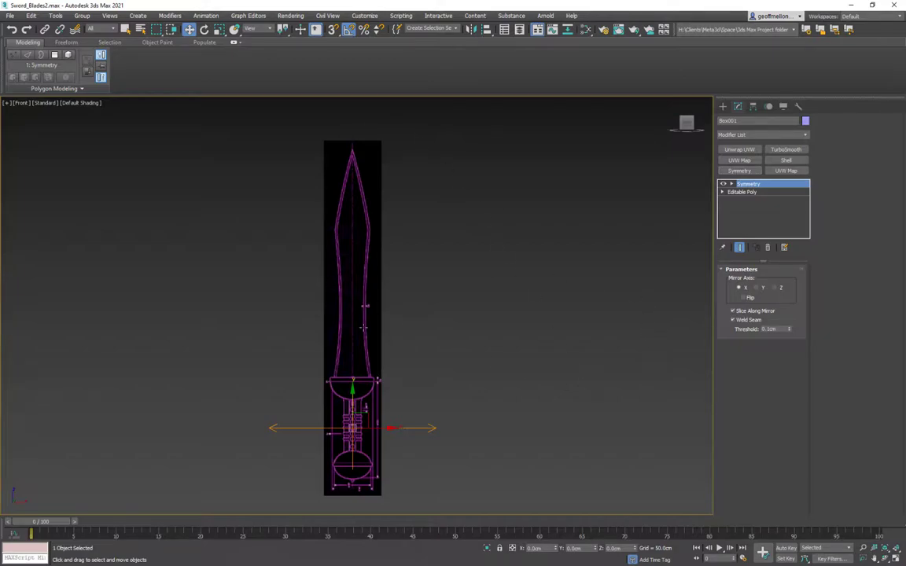
pyautogui.click(742, 298)
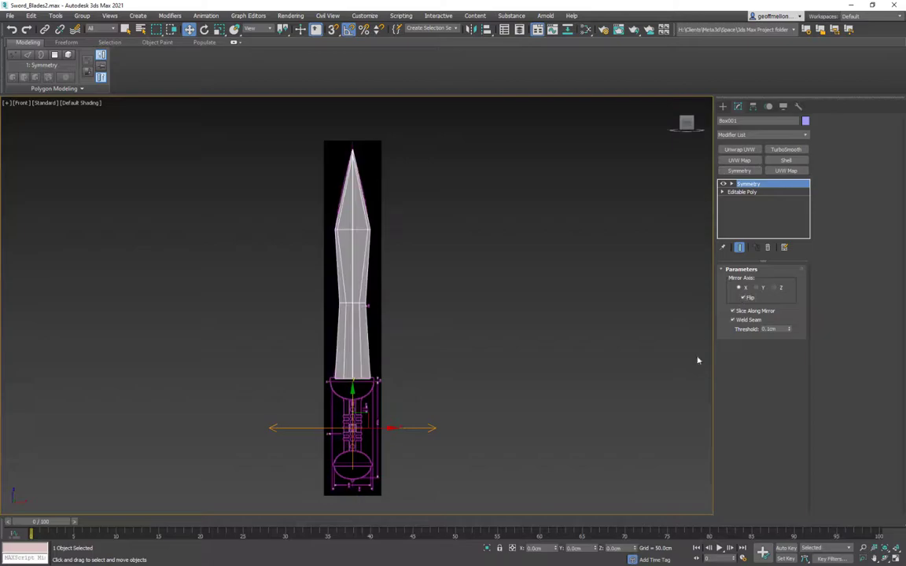
# Examine the centre seam between the mirrored halves, especially around the tip and the widest point
pyautogui.moveTo(407, 226); pyautogui.dragTo(462, 248, button='middle')
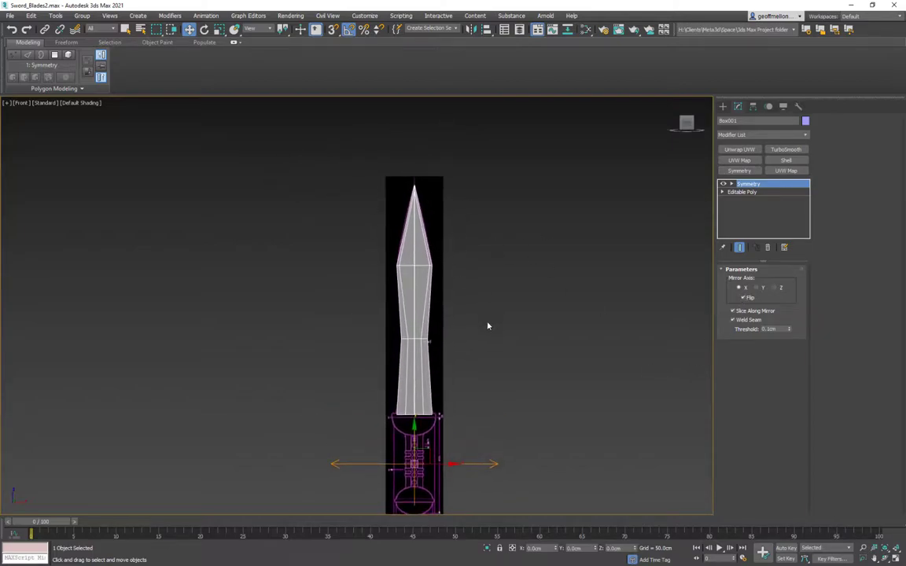
pyautogui.scroll(5, 431, 349)
pyautogui.scroll(-5, 431, 349)
pyautogui.moveTo(428, 305); pyautogui.dragTo(432, 307, button='middle')
pyautogui.keyDown('alt'); pyautogui.moveTo(467, 234); pyautogui.dragTo(421, 248, button='middle'); pyautogui.keyUp('alt')
pyautogui.scroll(7, 417, 266)
pyautogui.scroll(-6, 394, 251)
pyautogui.moveTo(421, 248); pyautogui.dragTo(428, 329, button='middle')
pyautogui.scroll(-2, 440, 301)
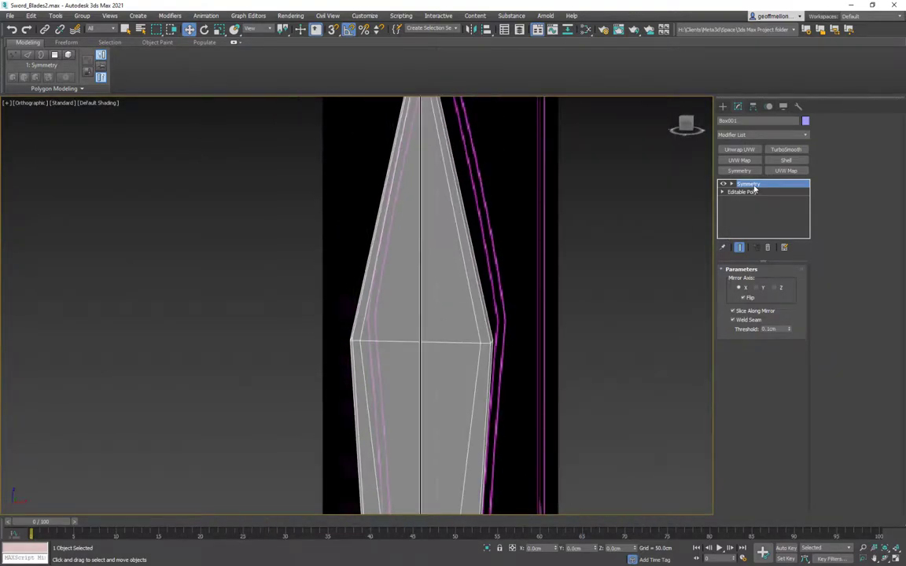
# Shift the Symmetry modifier's mirror plane along X by about -3.8 cm to close the centre seam
pyautogui.scroll(-5, 459, 322)
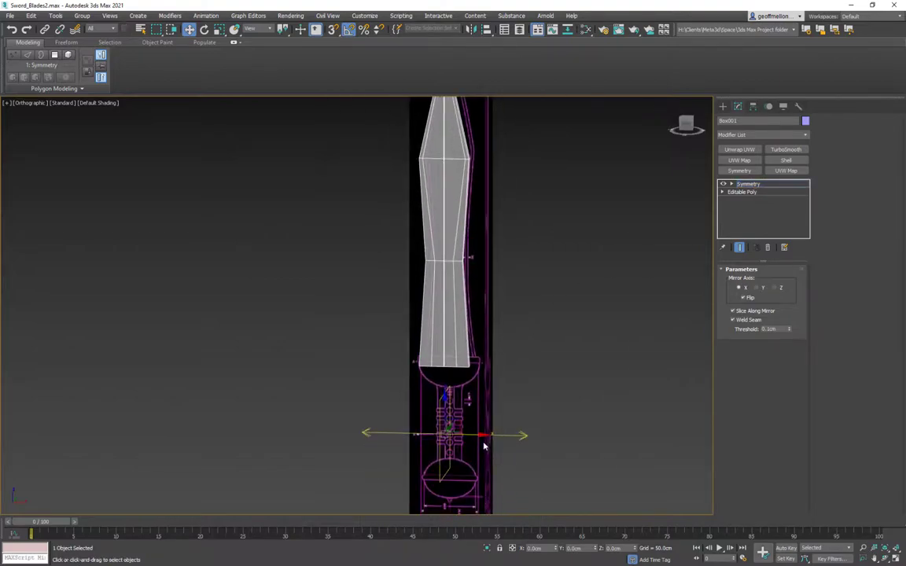
pyautogui.moveTo(482, 434); pyautogui.dragTo(482, 435)
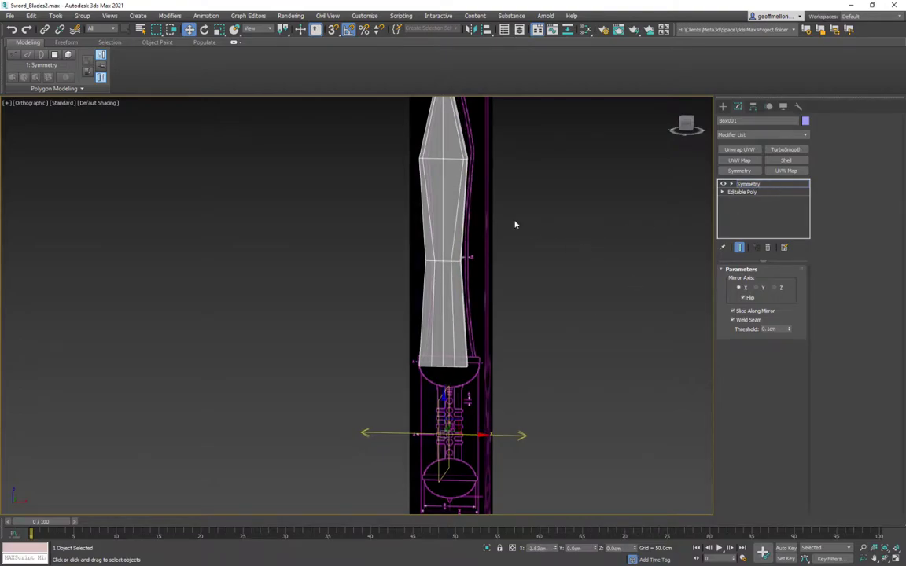
pyautogui.moveTo(515, 225)
pyautogui.keyDown('alt'); pyautogui.mouseDown(button='middle')
pyautogui.moveTo(526, 251)
pyautogui.moveTo(511, 237)
pyautogui.mouseUp(button='middle'); pyautogui.keyUp('alt')
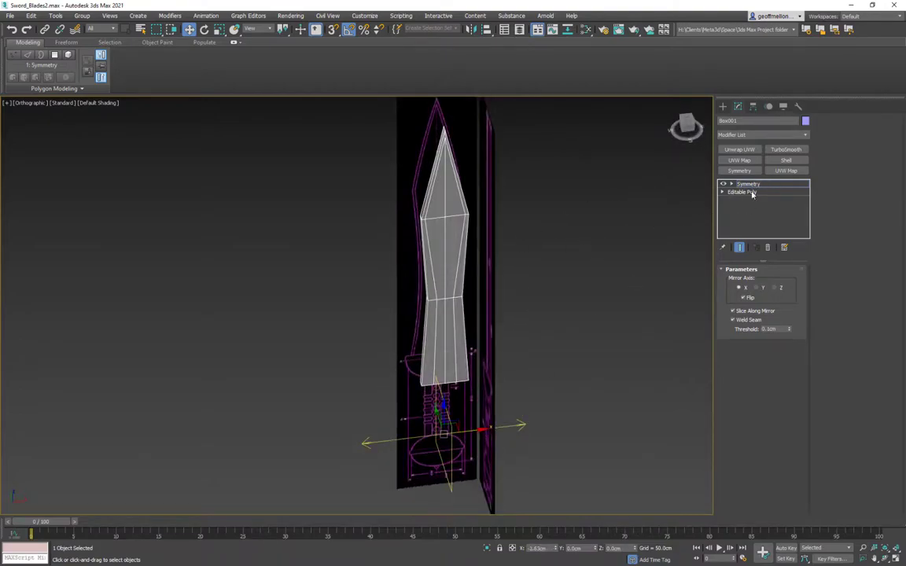
# Add a second Symmetry modifier that mirrors the blade on the Y axis with Flip enabled
pyautogui.click(739, 170)
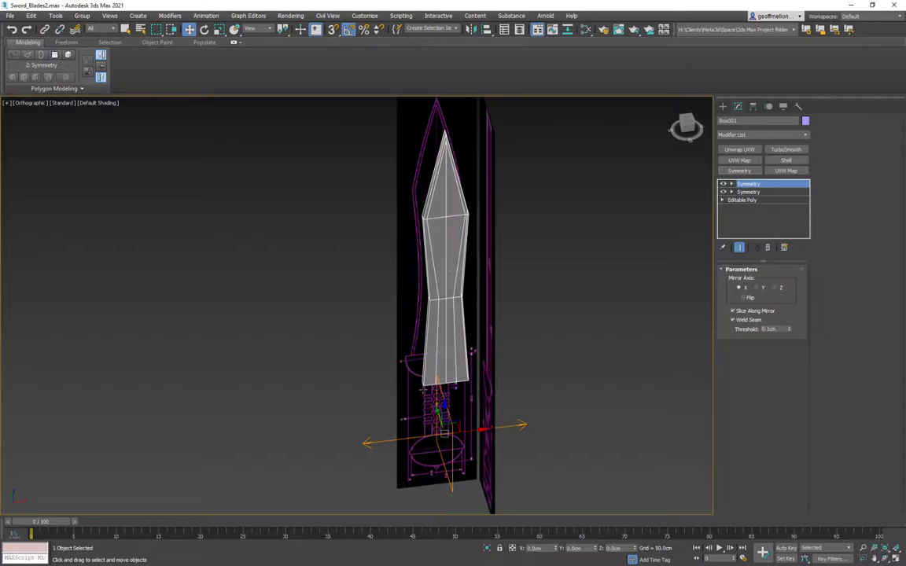
pyautogui.click(756, 288)
pyautogui.click(752, 299)
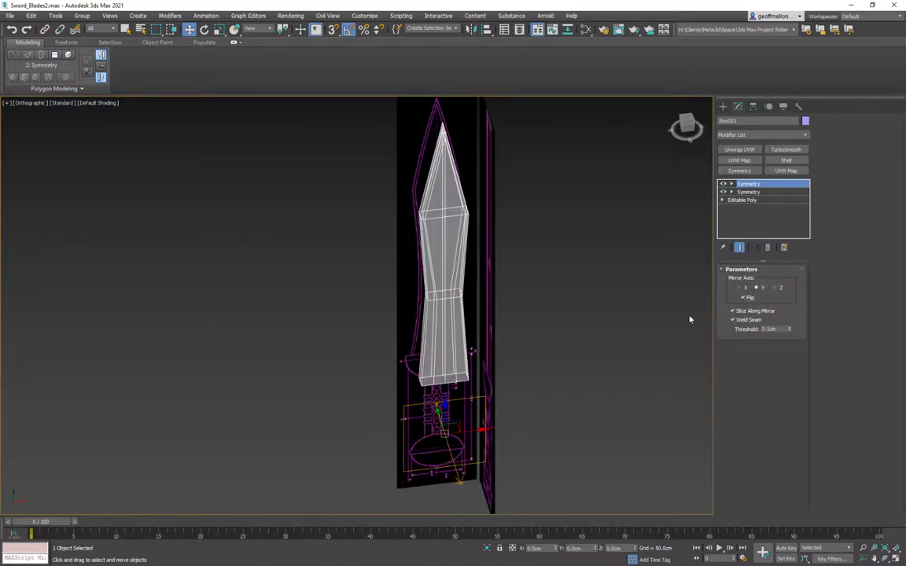
# Examine the thickness of the mirrored blade against the side reference, in the left view and at an angle
pyautogui.keyDown('alt'); pyautogui.moveTo(470, 252); pyautogui.dragTo(527, 214, button='middle'); pyautogui.keyUp('alt')
pyautogui.scroll(8, 527, 214)
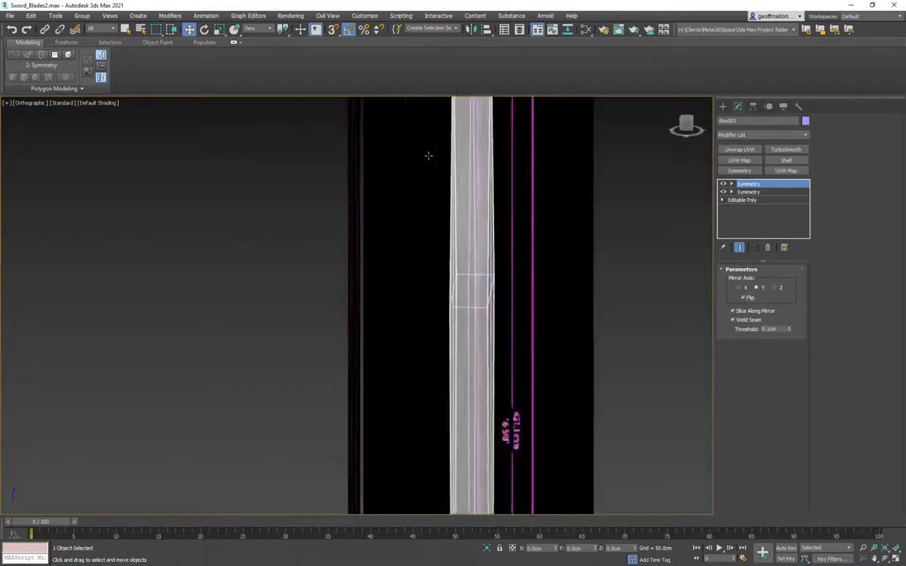
pyautogui.scroll(-3, 467, 231)
pyautogui.press('l')
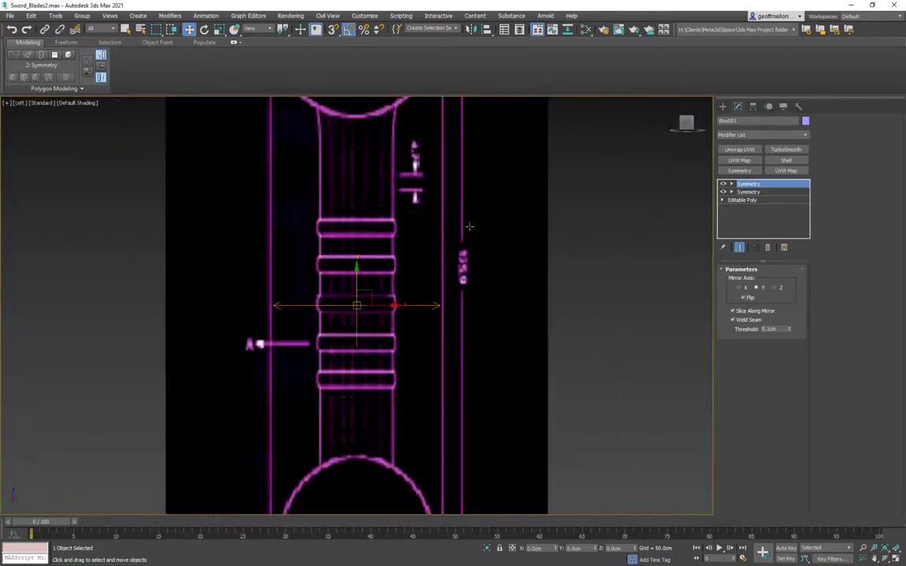
pyautogui.press('z')
pyautogui.moveTo(356, 288); pyautogui.dragTo(443, 242, button='middle')
pyautogui.scroll(2, 444, 243)
pyautogui.scroll(9, 449, 243)
pyautogui.scroll(-9, 339, 220)
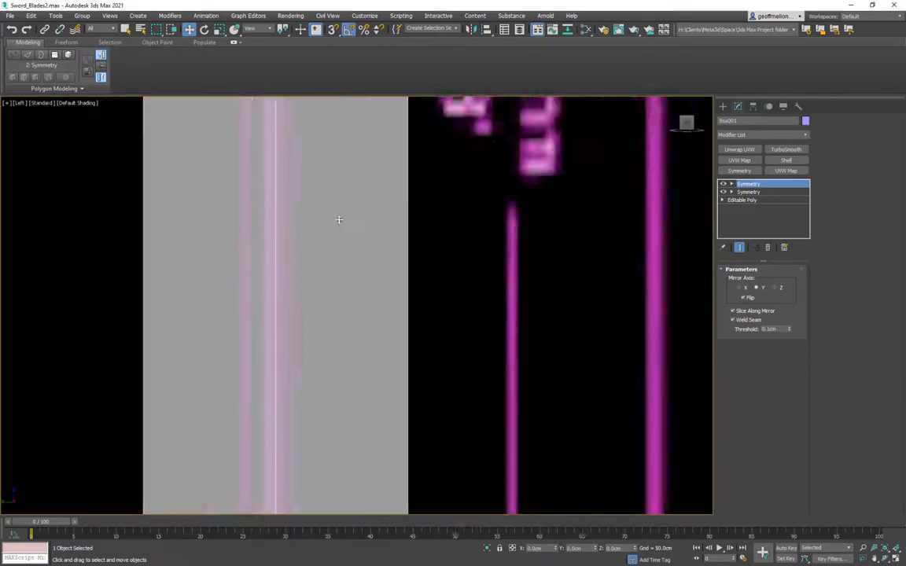
pyautogui.moveTo(416, 189); pyautogui.dragTo(432, 362, button='middle')
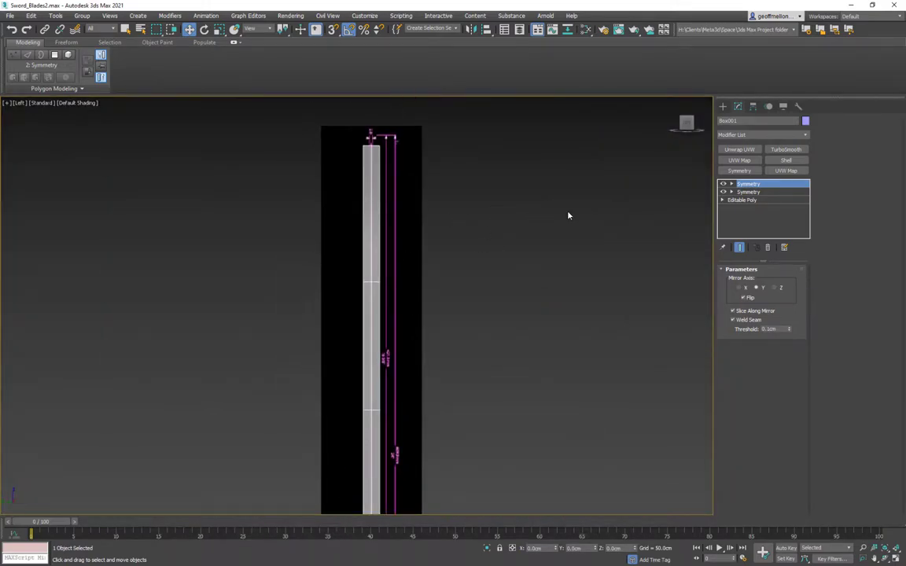
pyautogui.keyDown('alt'); pyautogui.moveTo(568, 215); pyautogui.dragTo(511, 200, button='middle'); pyautogui.keyUp('alt')
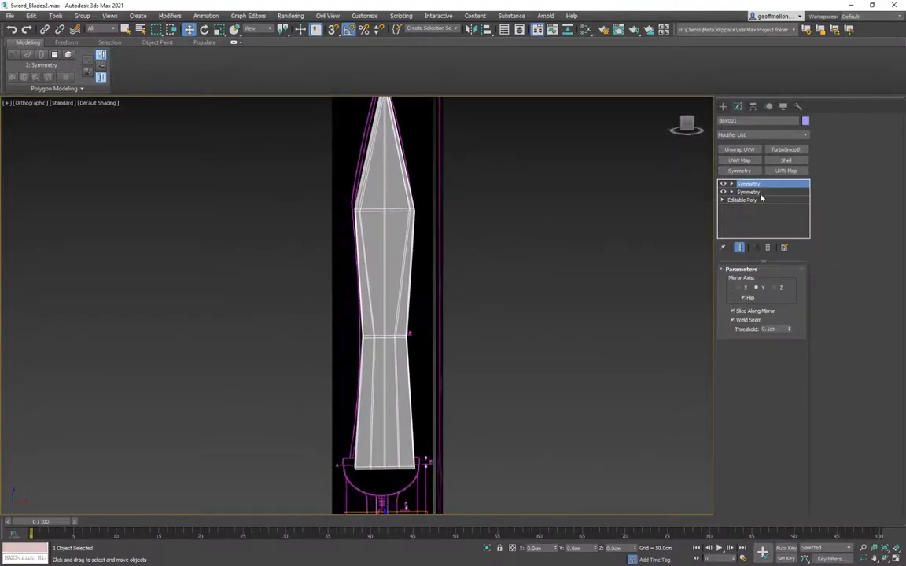
# Go to the base Editable Poly level and compare the half mesh with the full mirrored end result
pyautogui.click(752, 200)
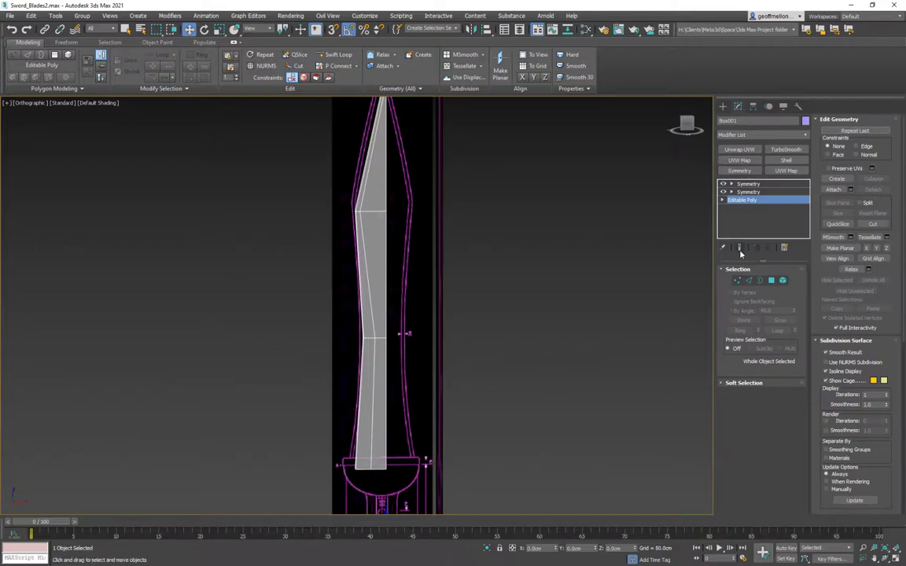
pyautogui.click(740, 250)
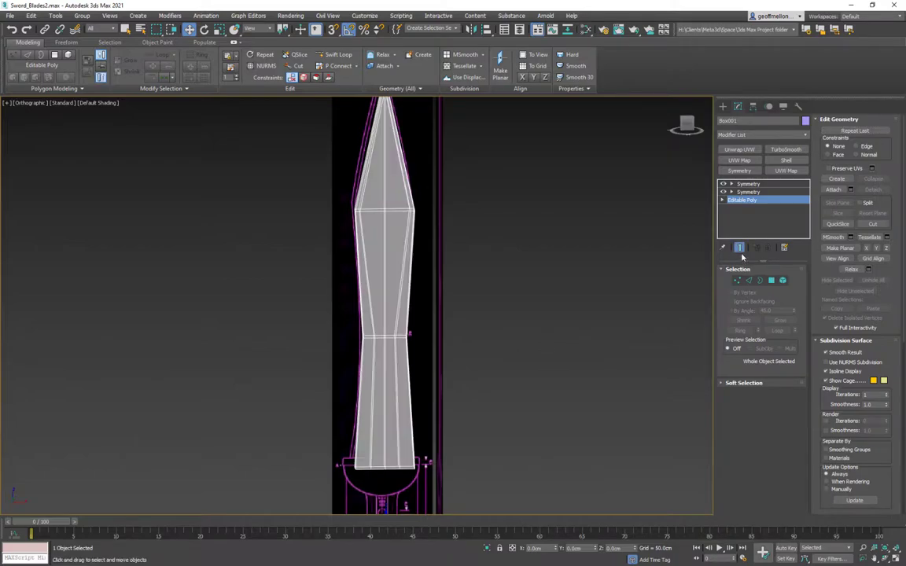
pyautogui.click(740, 250)
pyautogui.click(740, 249)
pyautogui.keyDown('alt'); pyautogui.moveTo(450, 206); pyautogui.dragTo(523, 252, button='middle'); pyautogui.keyUp('alt')
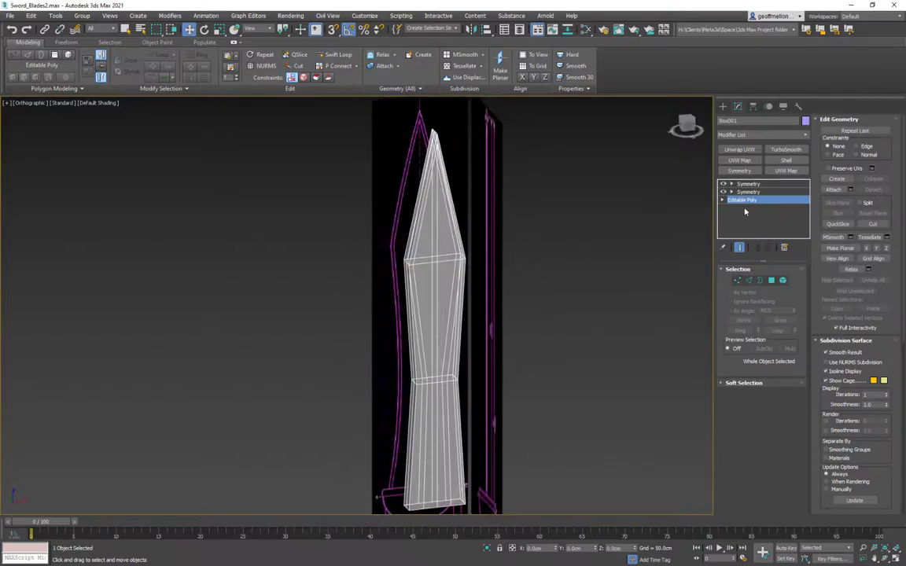
# Open vertex editing on the base mesh and examine the tip against the reference outline, ending in the front view
pyautogui.click(738, 281)
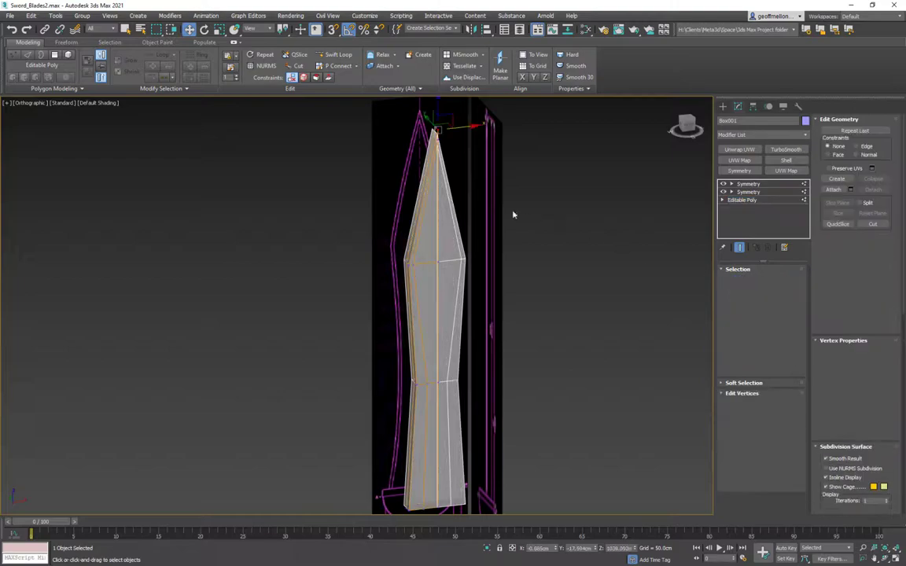
pyautogui.keyDown('alt'); pyautogui.moveTo(513, 212); pyautogui.dragTo(480, 87, button='middle'); pyautogui.keyUp('alt')
pyautogui.scroll(6, 429, 146)
pyautogui.moveTo(534, 230); pyautogui.dragTo(529, 206, button='middle')
pyautogui.scroll(-5, 529, 193)
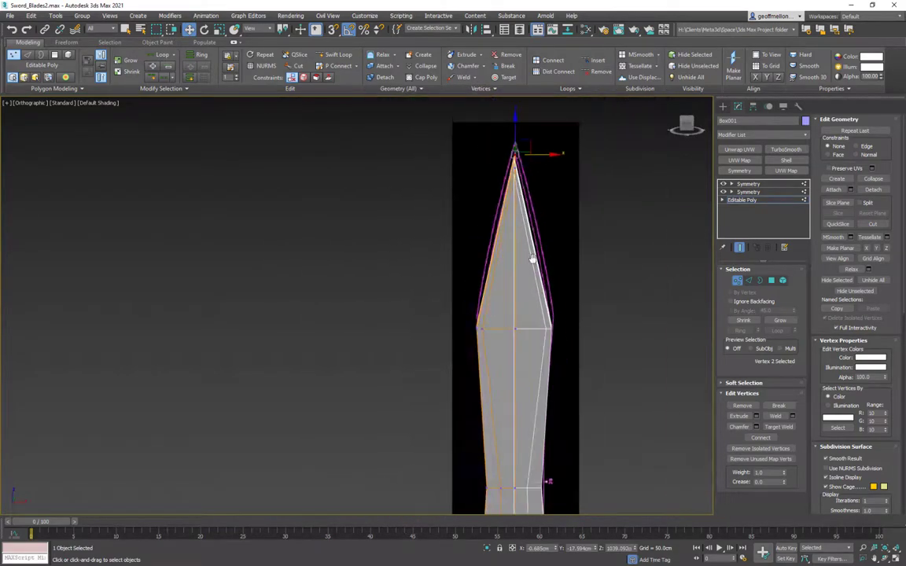
pyautogui.moveTo(531, 263); pyautogui.dragTo(504, 203, button='middle')
pyautogui.press('f')
pyautogui.press('z')
pyautogui.scroll(-6, 503, 299)
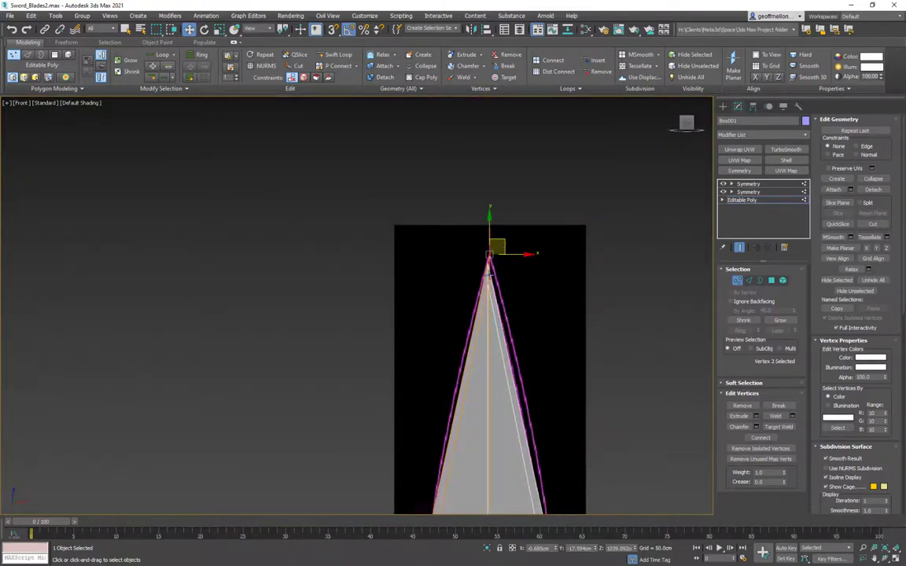
pyautogui.scroll(2, 497, 276)
pyautogui.moveTo(509, 251); pyautogui.dragTo(520, 210, button='middle')
pyautogui.scroll(-3, 520, 210)
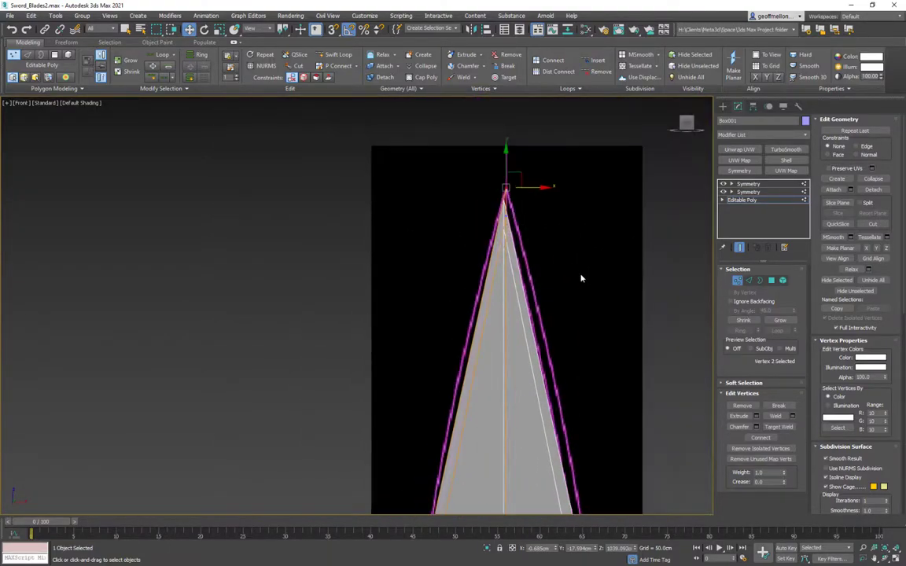
pyautogui.moveTo(580, 275); pyautogui.dragTo(481, 227, button='middle')
# Select the X-axis Symmetry modifier and check the mirrored blade against the front reference from tip to guard
pyautogui.click(739, 247)
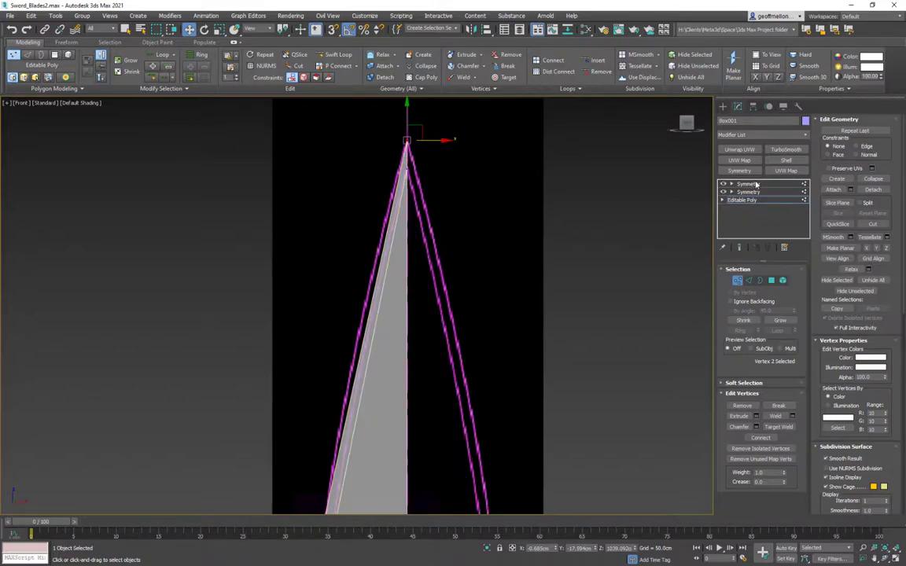
pyautogui.click(747, 183)
pyautogui.click(752, 193)
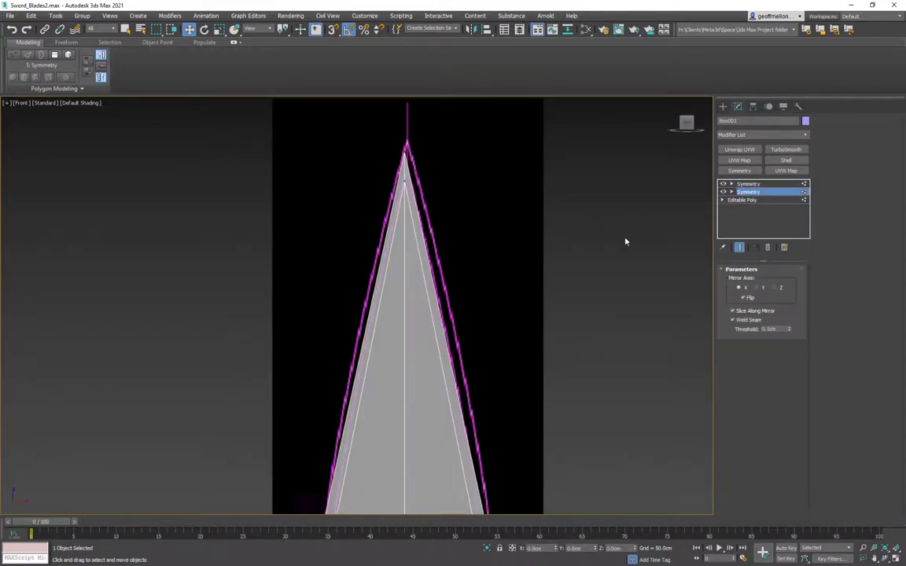
pyautogui.scroll(-5, 461, 293)
pyautogui.moveTo(477, 328); pyautogui.dragTo(478, 113, button='middle')
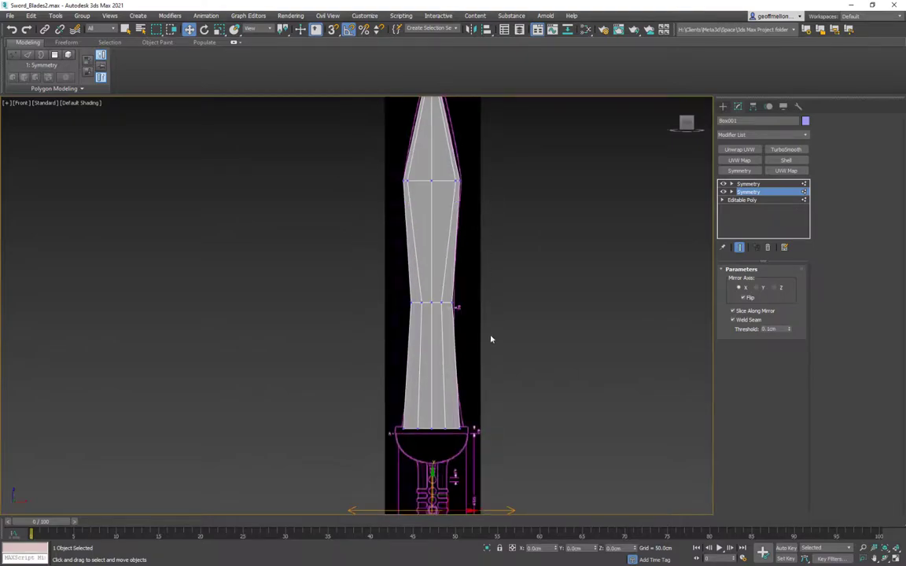
# Leave vertex editing and shift the X-axis Symmetry modifier's mirror plane to about -1.1 cm on X, closing the centre seam
pyautogui.click(753, 202)
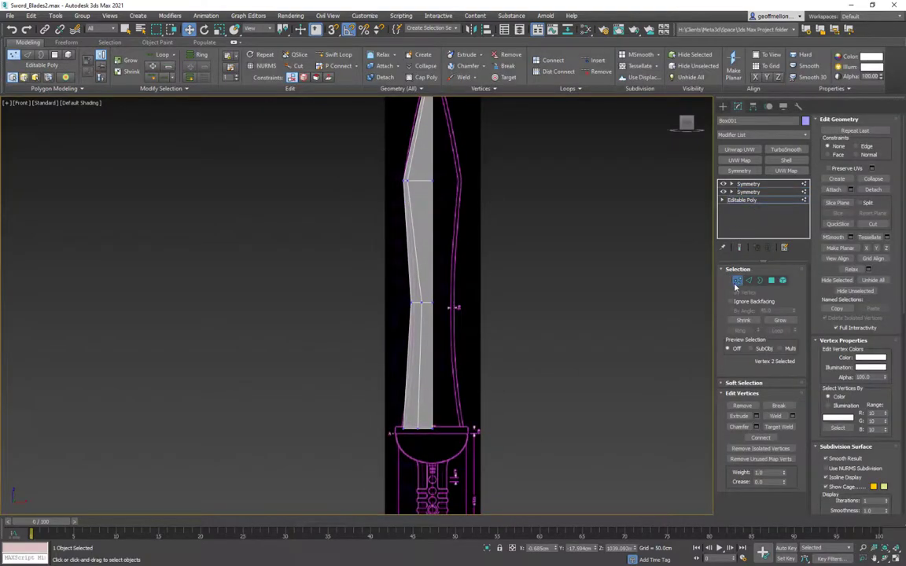
pyautogui.click(746, 193)
pyautogui.moveTo(499, 422); pyautogui.dragTo(503, 370, button='middle')
pyautogui.click(463, 462)
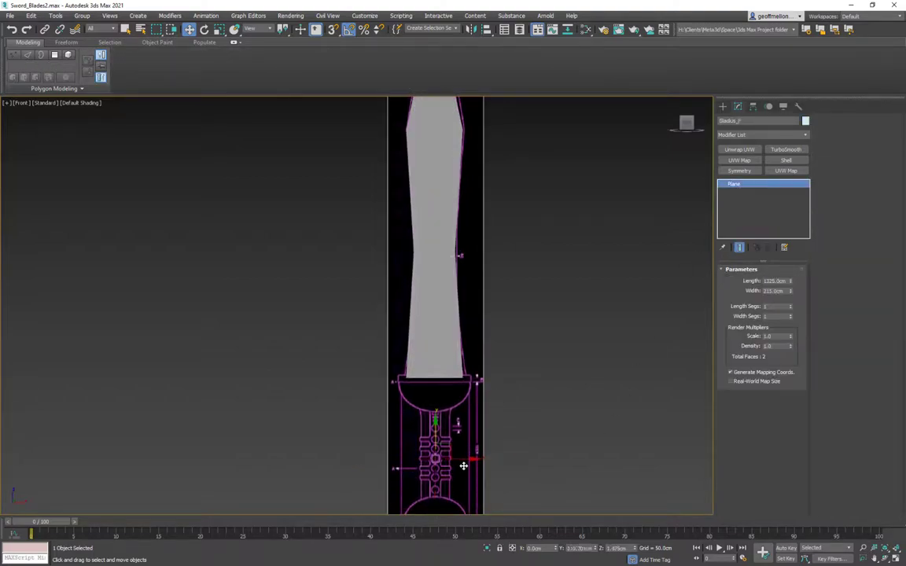
pyautogui.click(456, 461)
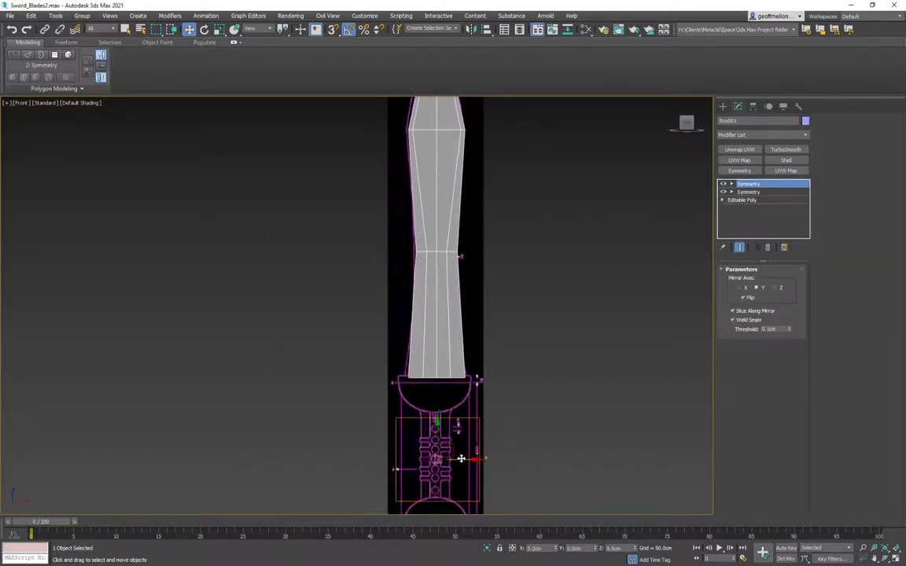
pyautogui.click(747, 192)
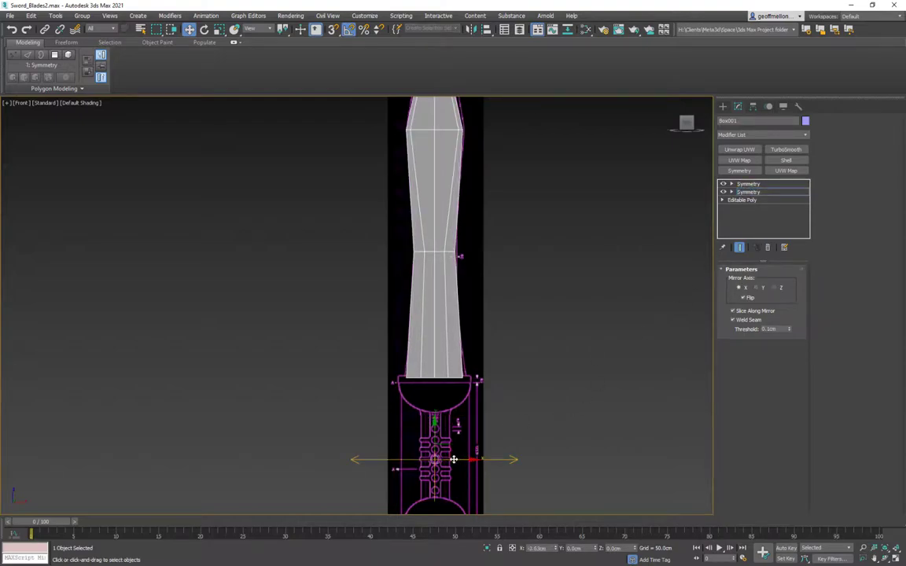
pyautogui.scroll(8, 452, 340)
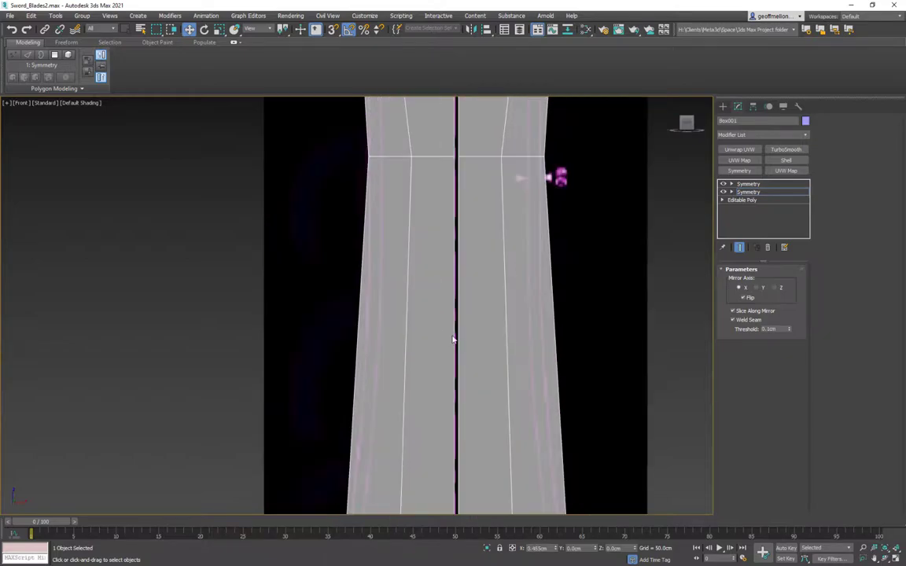
pyautogui.scroll(-4, 456, 201)
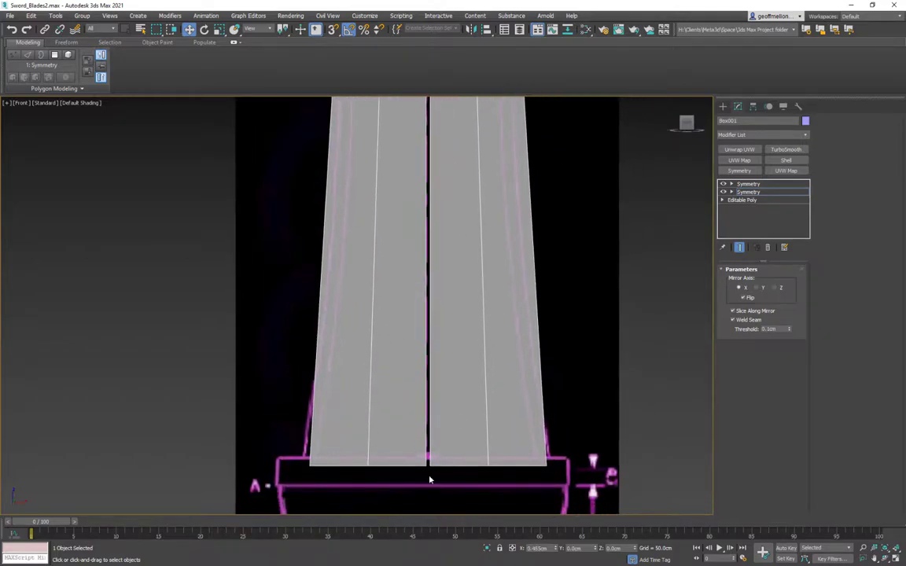
pyautogui.scroll(-2, 503, 450)
pyautogui.moveTo(503, 451); pyautogui.dragTo(493, 316, button='middle')
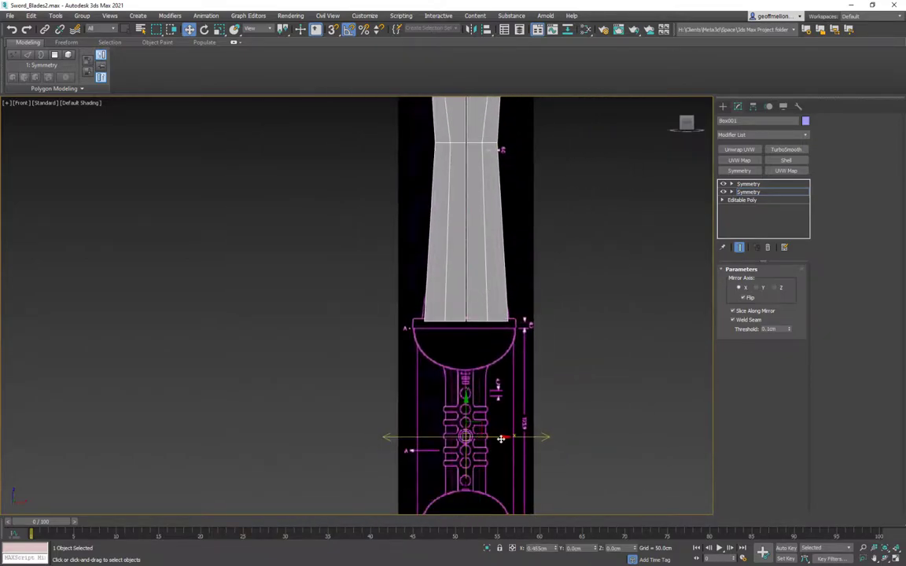
pyautogui.moveTo(499, 433); pyautogui.dragTo(497, 432)
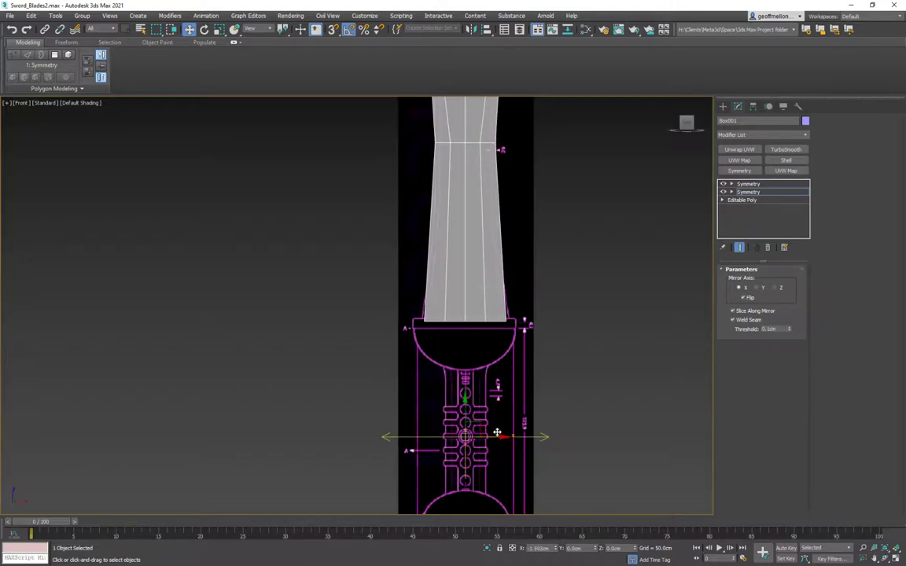
# Examine the centre seam and blade outline against the reference from the waist up to the tip
pyautogui.moveTo(482, 186); pyautogui.dragTo(460, 429, button='middle')
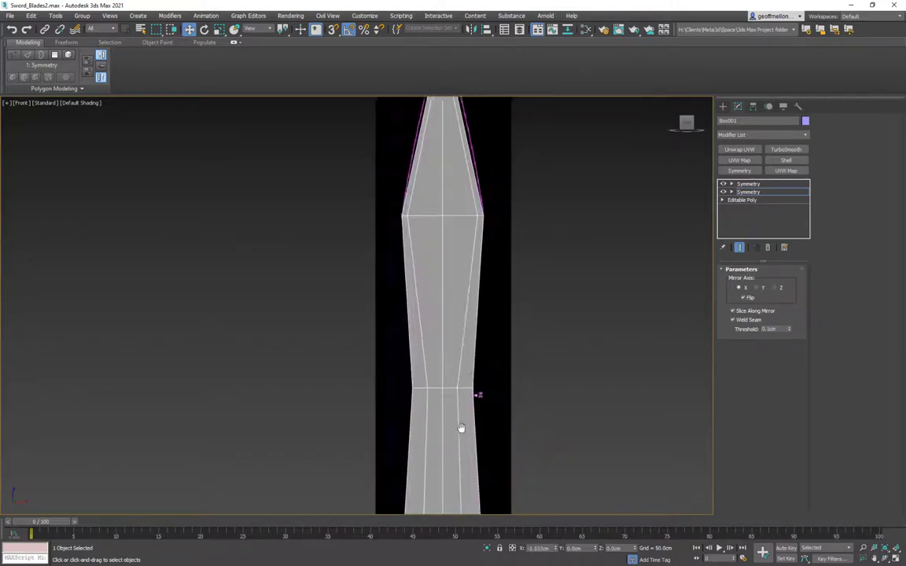
pyautogui.moveTo(448, 175); pyautogui.dragTo(467, 402, button='middle')
pyautogui.scroll(6, 475, 320)
pyautogui.moveTo(443, 132); pyautogui.dragTo(447, 273, button='middle')
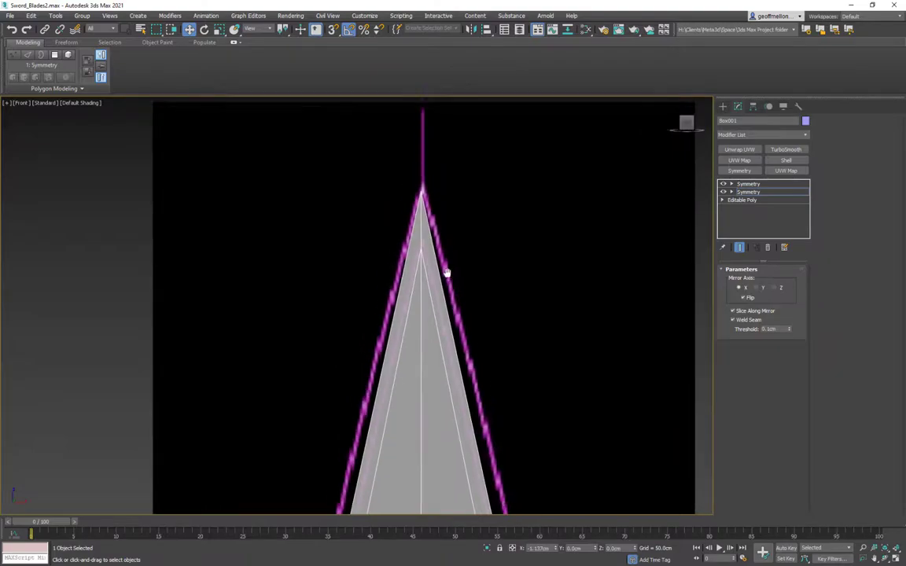
pyautogui.scroll(3, 446, 273)
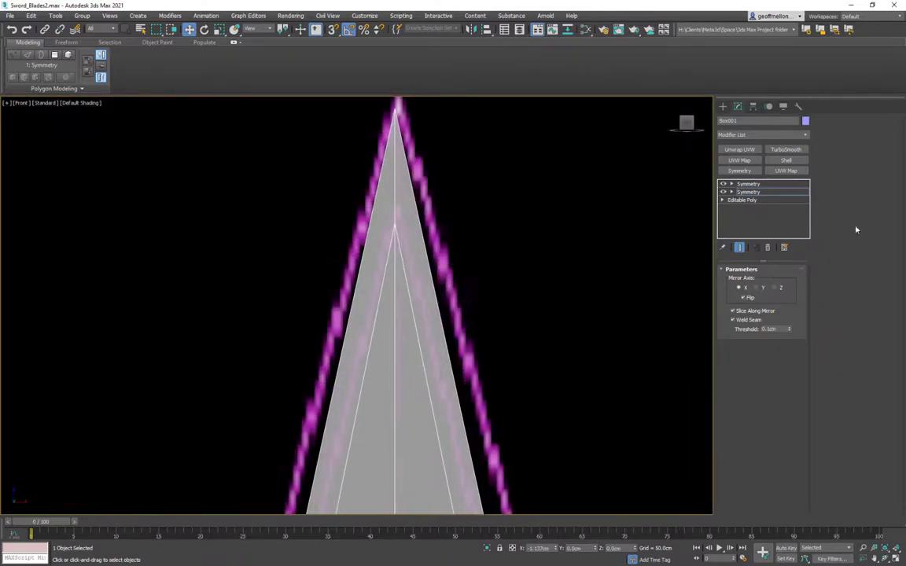
# Return to base-mesh vertex editing with the end result shown, and move the waist's inner bevel vertices outward to about X -41 cm
pyautogui.click(753, 200)
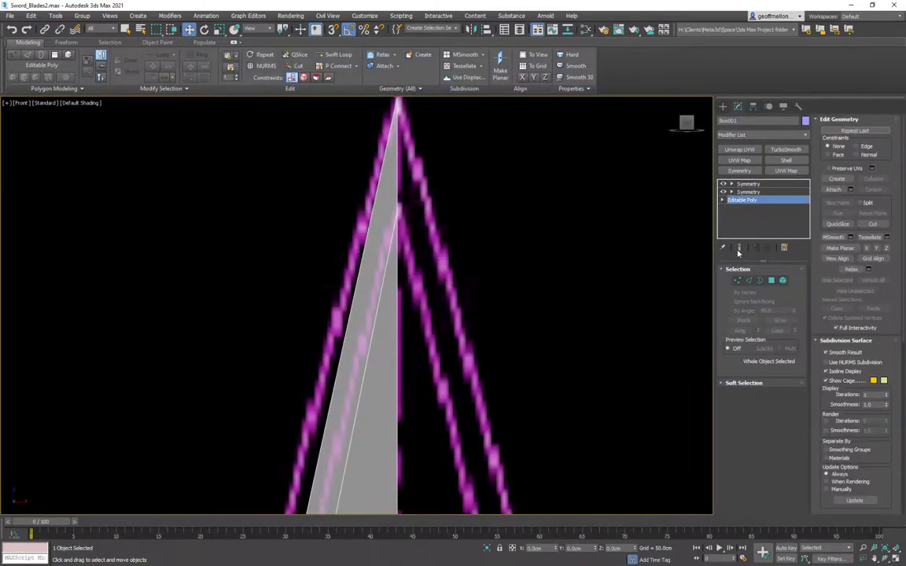
pyautogui.click(738, 248)
pyautogui.scroll(-4, 475, 298)
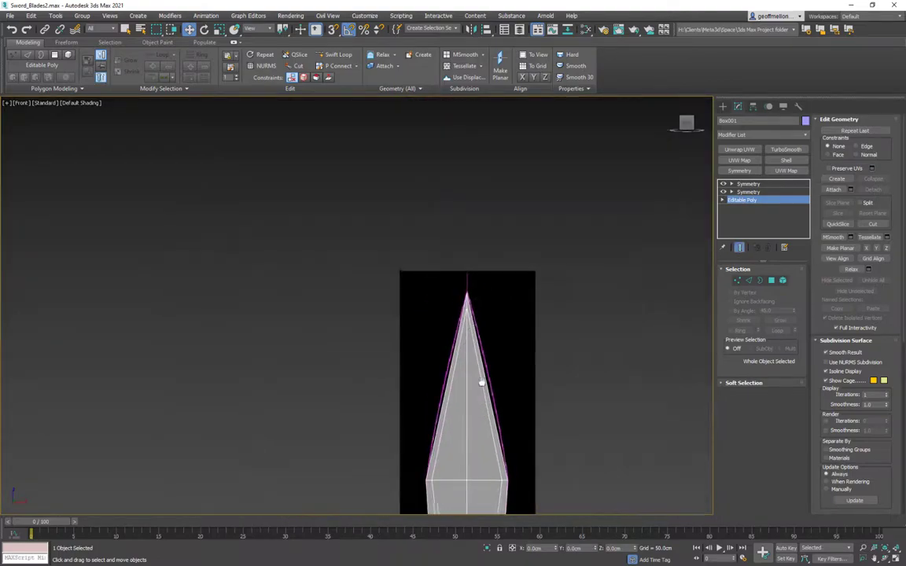
pyautogui.moveTo(481, 383); pyautogui.dragTo(474, 322, button='middle')
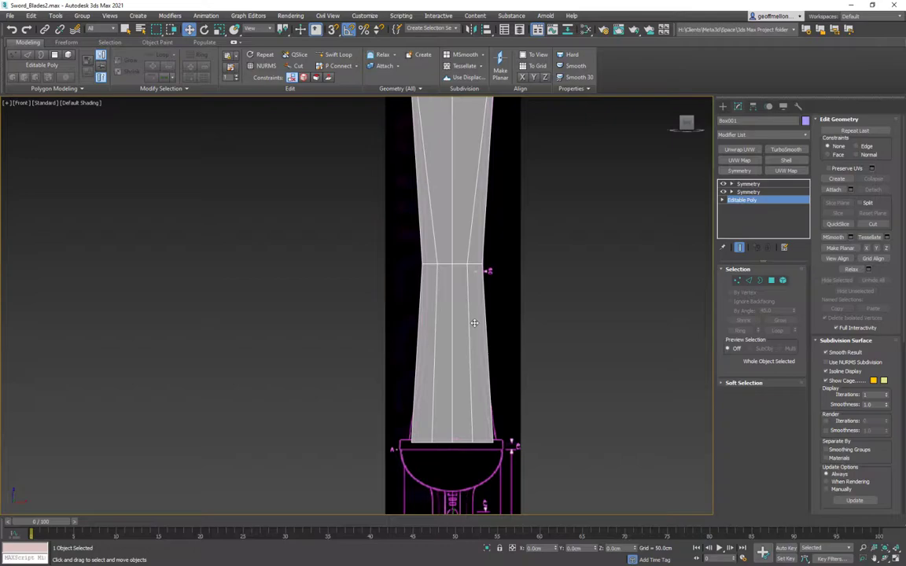
pyautogui.press('1')
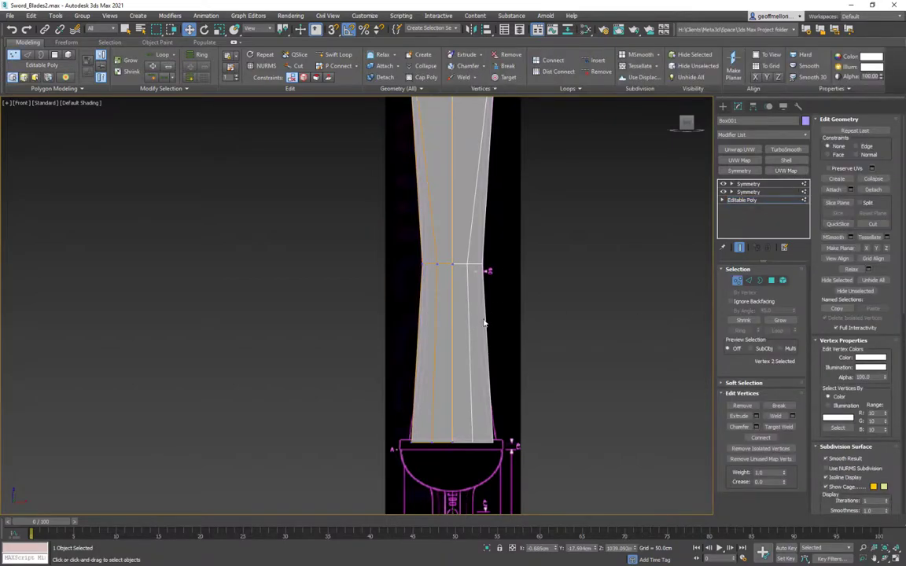
pyautogui.scroll(6, 479, 271)
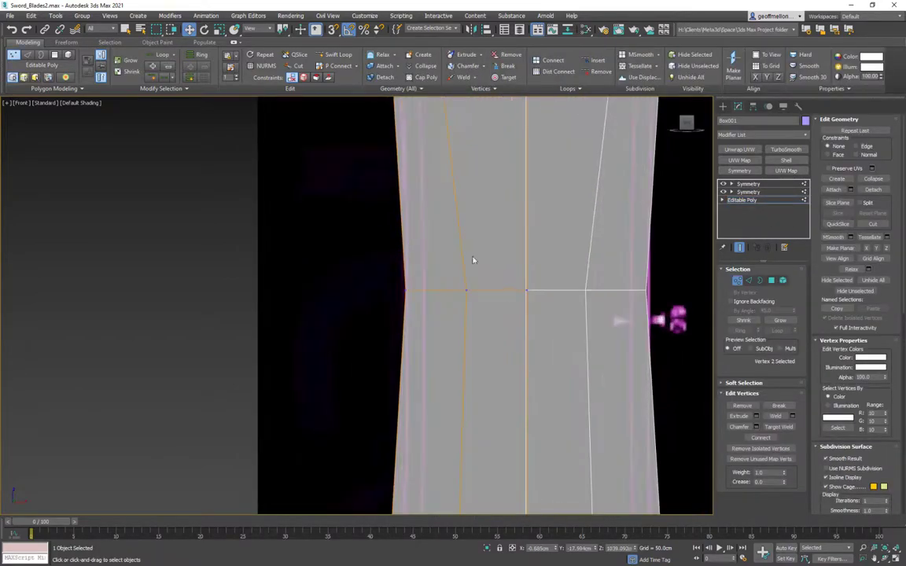
pyautogui.moveTo(453, 379); pyautogui.dragTo(454, 377)
pyautogui.moveTo(497, 289); pyautogui.dragTo(457, 291)
# Move the inner bevel vertices at the blade's base, just above the guard, outward to about X -58 cm
pyautogui.moveTo(510, 329); pyautogui.dragTo(511, 190, button='middle')
pyautogui.moveTo(511, 424); pyautogui.dragTo(510, 247, button='middle')
pyautogui.scroll(-3, 503, 236)
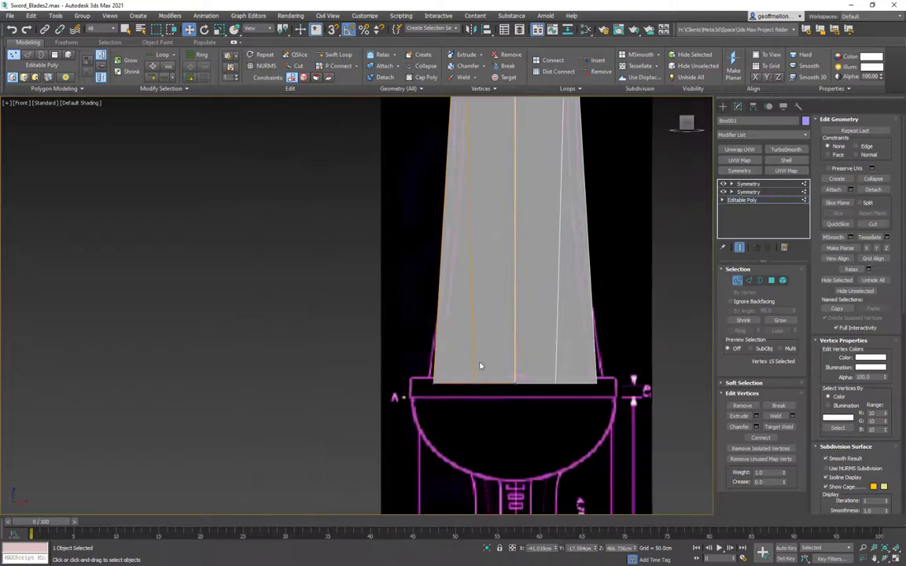
pyautogui.moveTo(460, 434); pyautogui.dragTo(459, 434)
pyautogui.moveTo(498, 385); pyautogui.dragTo(468, 390)
pyautogui.moveTo(573, 371); pyautogui.dragTo(436, 334, button='middle')
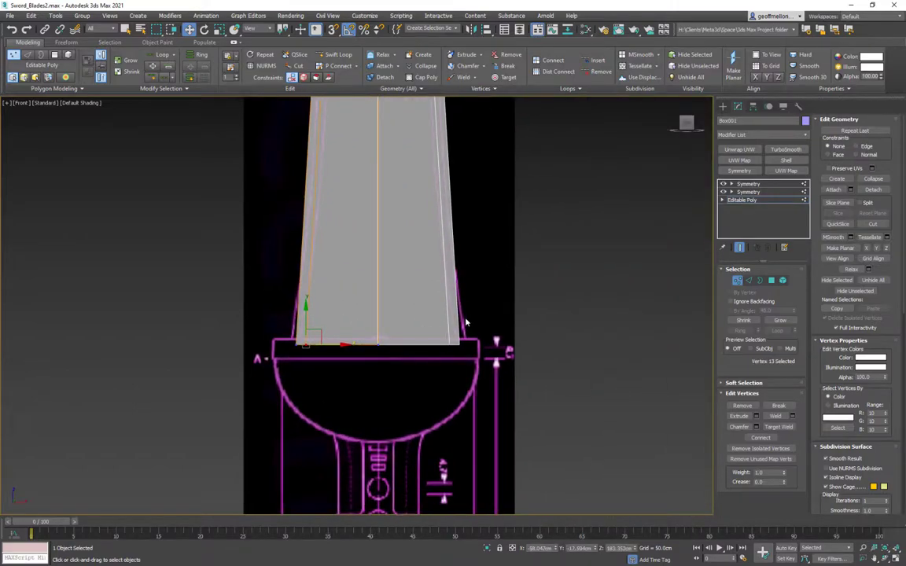
# Raise the blade's bottom row of vertices to about Z 188.6 cm at the guard's top, and move the outer three outward to about X -67.4 cm
pyautogui.moveTo(452, 382); pyautogui.dragTo(495, 358, button='middle')
pyautogui.moveTo(537, 266); pyautogui.dragTo(304, 374)
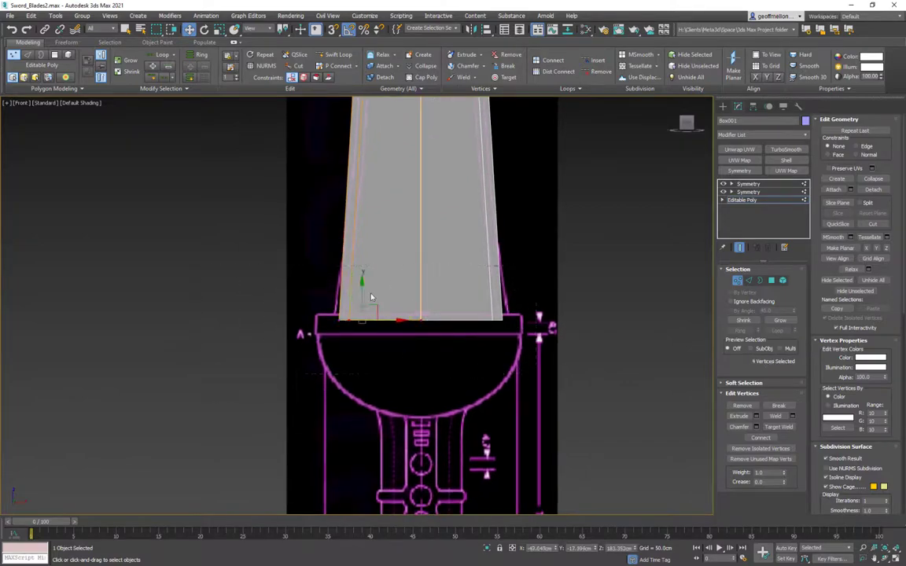
pyautogui.moveTo(360, 279); pyautogui.dragTo(361, 286)
pyautogui.moveTo(396, 223); pyautogui.dragTo(424, 298, button='middle')
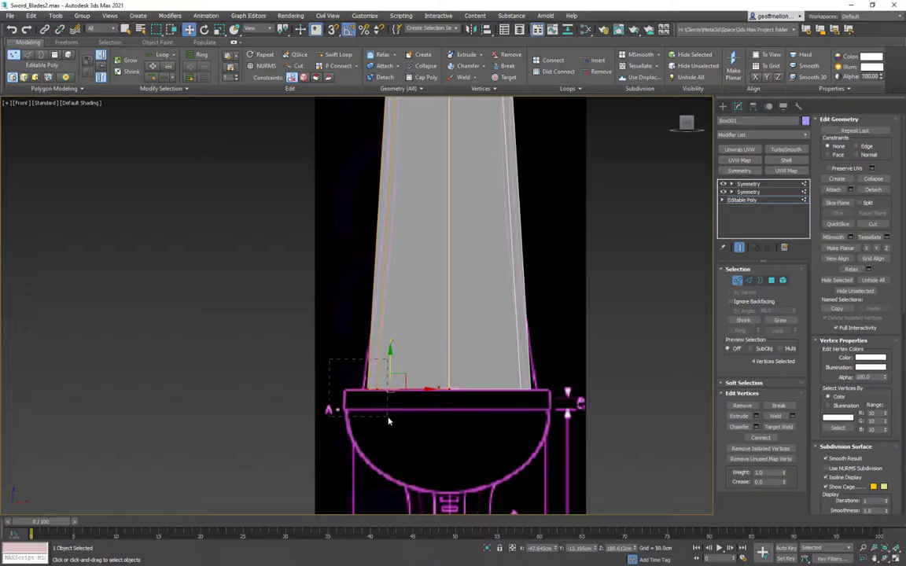
pyautogui.moveTo(387, 418); pyautogui.dragTo(392, 392)
# Select the vertices at the blade's tip and examine the tip's side thickness and the outline at an angle against both references
pyautogui.moveTo(474, 204); pyautogui.dragTo(451, 378, button='middle')
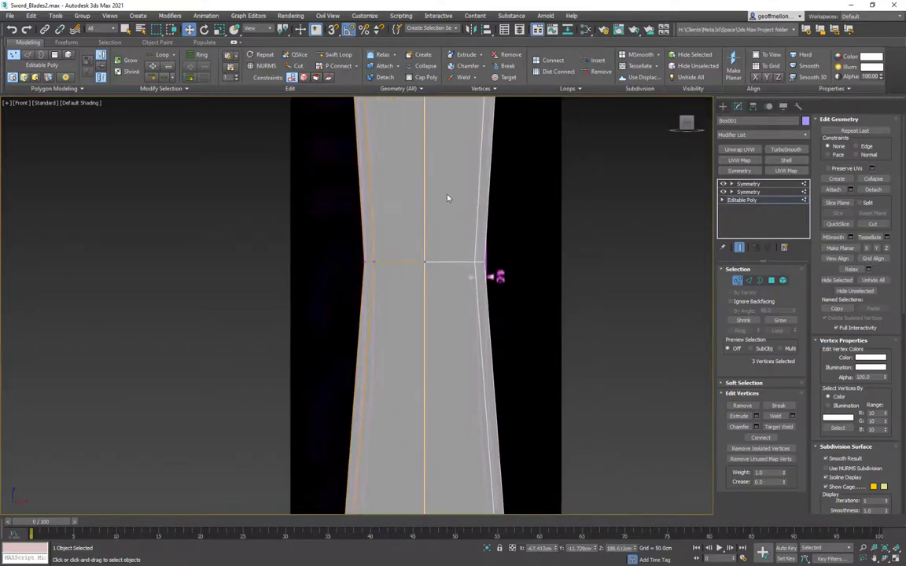
pyautogui.moveTo(447, 217); pyautogui.dragTo(460, 394, button='middle')
pyautogui.moveTo(406, 185); pyautogui.dragTo(400, 429, button='middle')
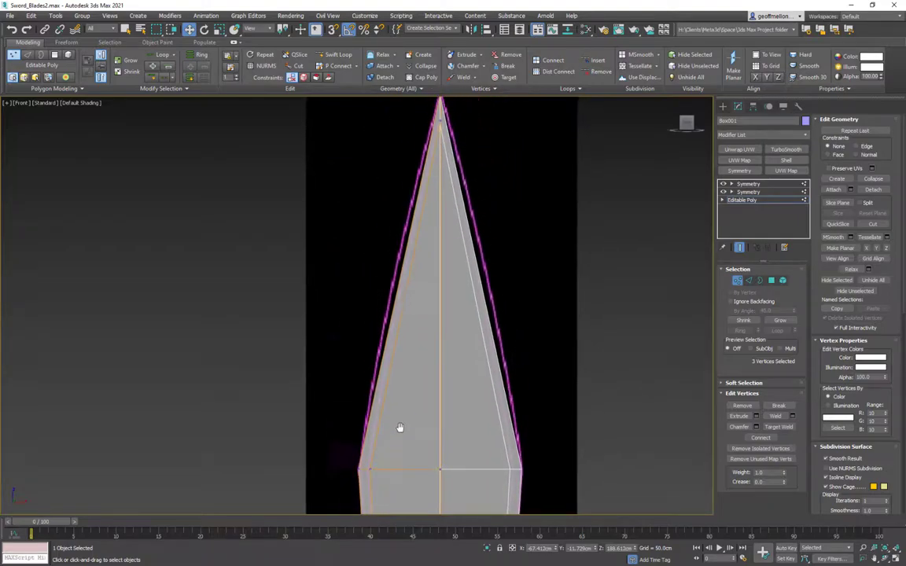
pyautogui.moveTo(465, 131); pyautogui.dragTo(467, 237, button='middle')
pyautogui.moveTo(466, 168); pyautogui.dragTo(416, 274)
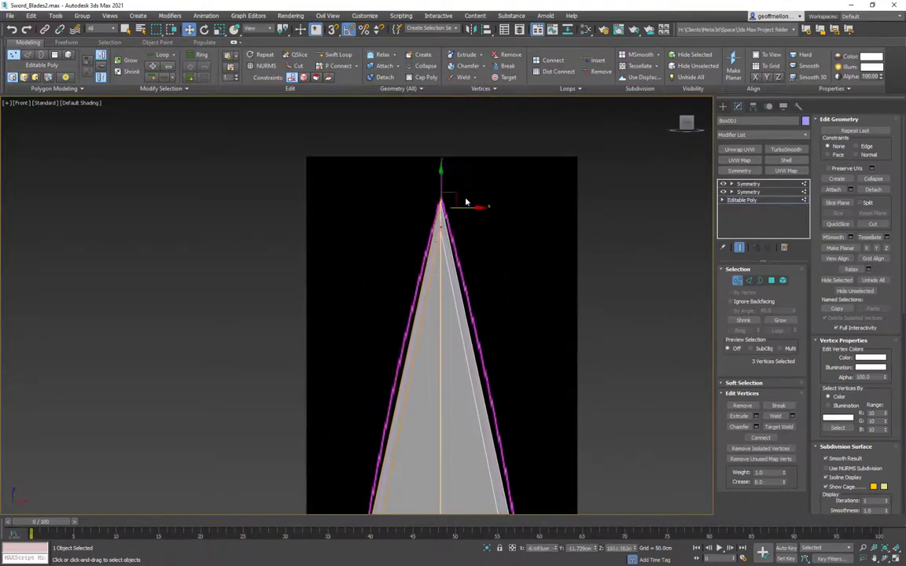
pyautogui.scroll(5, 444, 177)
pyautogui.moveTo(483, 296); pyautogui.dragTo(535, 236, button='middle')
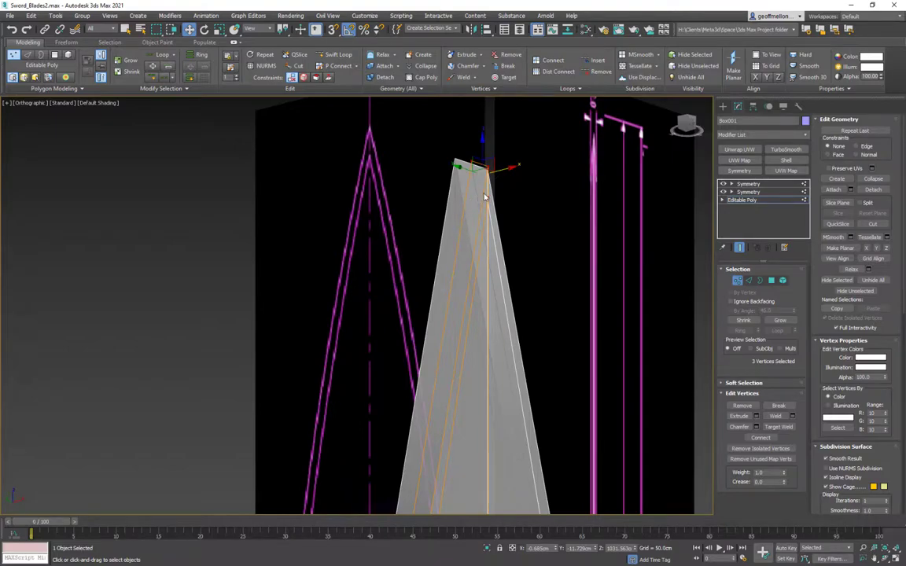
pyautogui.keyDown('alt'); pyautogui.moveTo(485, 196); pyautogui.dragTo(479, 262, button='middle'); pyautogui.keyUp('alt')
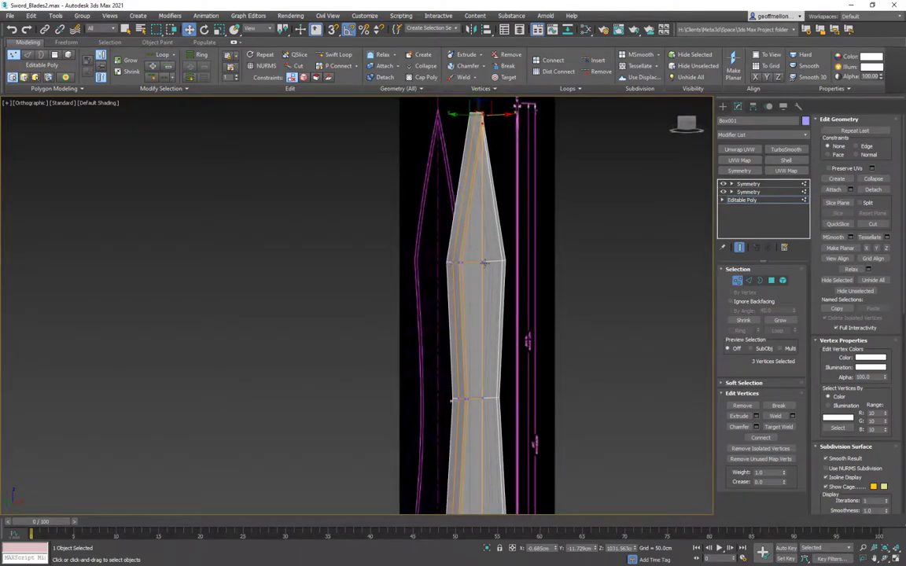
pyautogui.scroll(3, 468, 267)
# Target-weld the front outer-edge vertices onto the mid-thickness edge vertices at the tip and at the blade's shoulder
pyautogui.rightClick(469, 250)
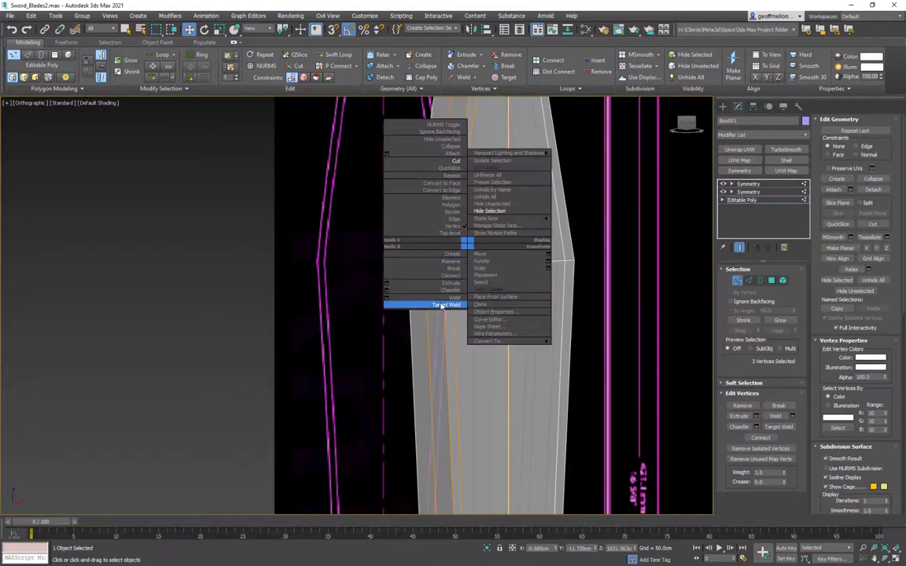
pyautogui.click(397, 275)
pyautogui.moveTo(466, 191); pyautogui.dragTo(496, 411, button='middle')
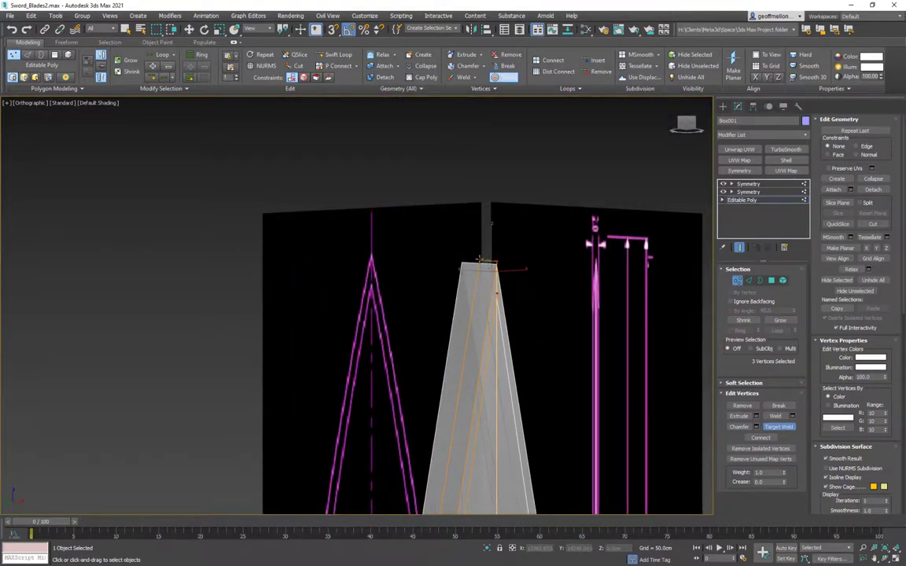
pyautogui.scroll(5, 485, 379)
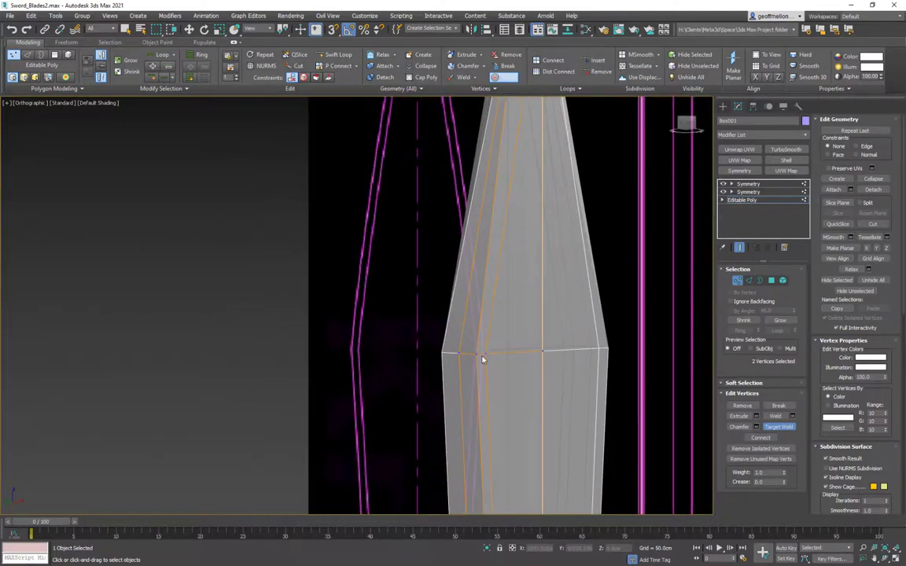
pyautogui.click(477, 354)
pyautogui.click(452, 354)
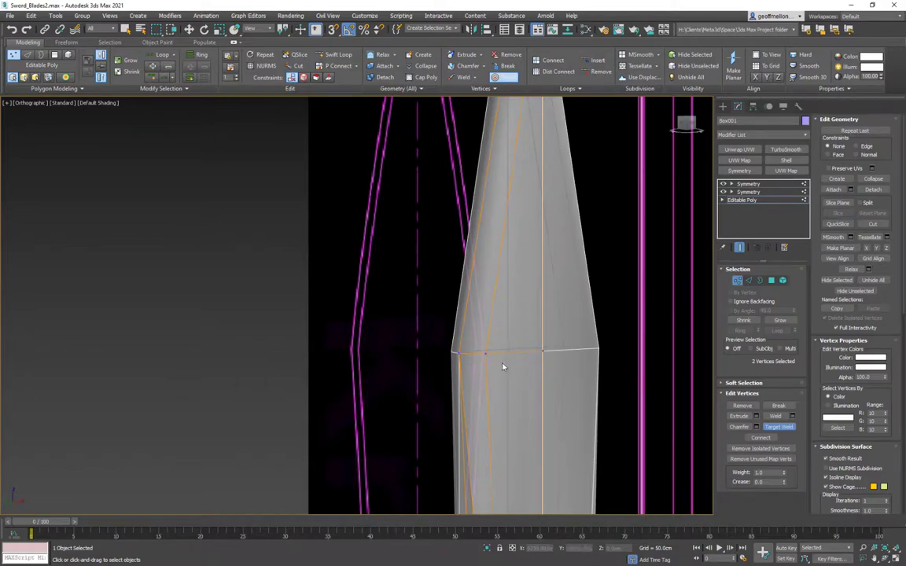
# Target-weld the front outer-edge vertices onto the mid-thickness edge vertices at the waist and at the blade's base
pyautogui.moveTo(497, 503); pyautogui.dragTo(479, 217, button='middle')
pyautogui.moveTo(509, 507); pyautogui.dragTo(492, 331, button='middle')
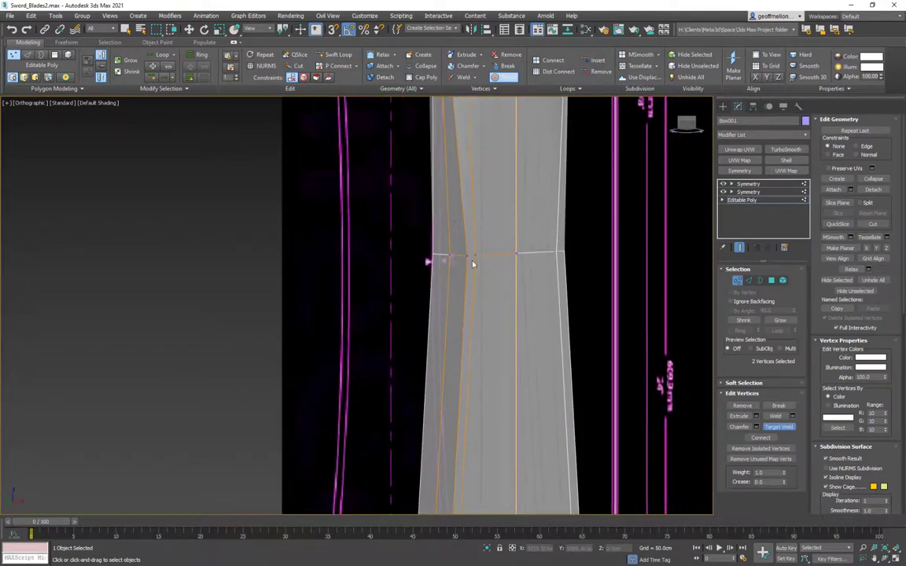
pyautogui.keyDown('alt'); pyautogui.moveTo(448, 257); pyautogui.dragTo(477, 346, button='middle'); pyautogui.keyUp('alt')
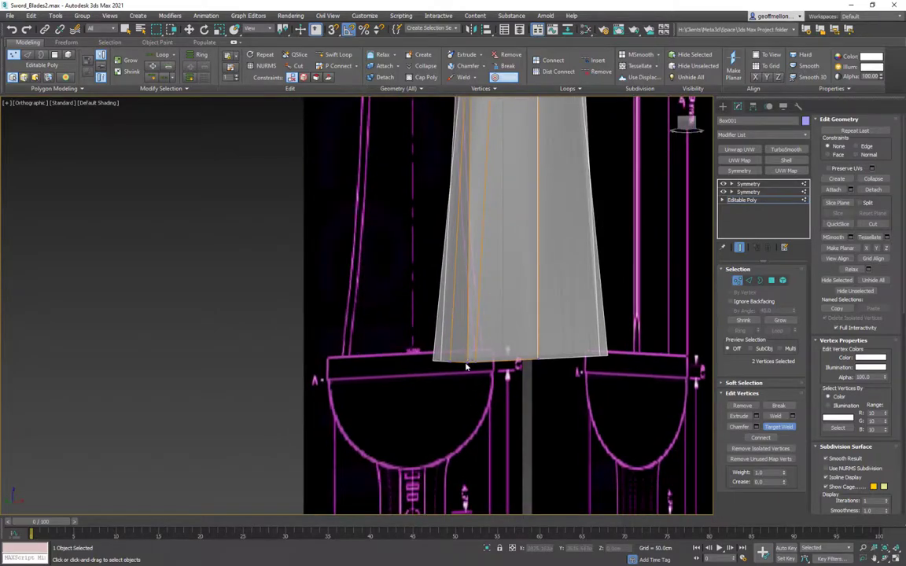
pyautogui.click(451, 362)
# Switch to polygon editing and select the three flat front-face polygons running from the tip to the base
pyautogui.scroll(-6, 488, 303)
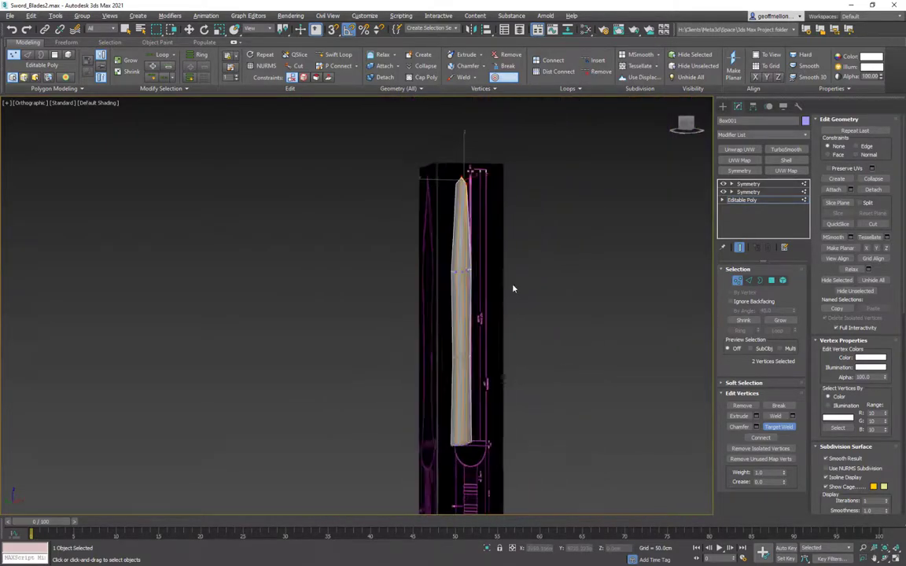
pyautogui.moveTo(514, 287)
pyautogui.keyDown('alt'); pyautogui.mouseDown(button='middle')
pyautogui.moveTo(506, 289)
pyautogui.moveTo(524, 279)
pyautogui.mouseUp(button='middle'); pyautogui.keyUp('alt')
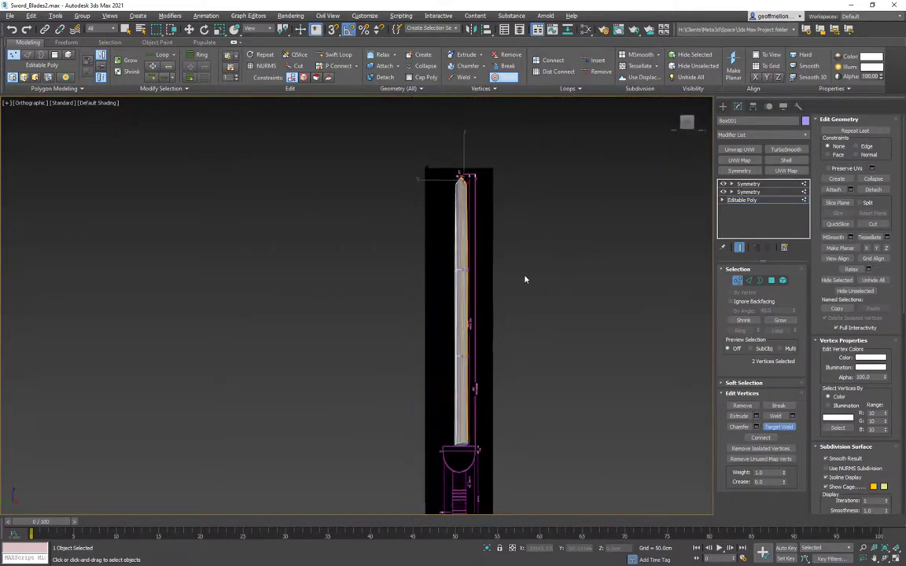
pyautogui.click(771, 281)
pyautogui.click(461, 243)
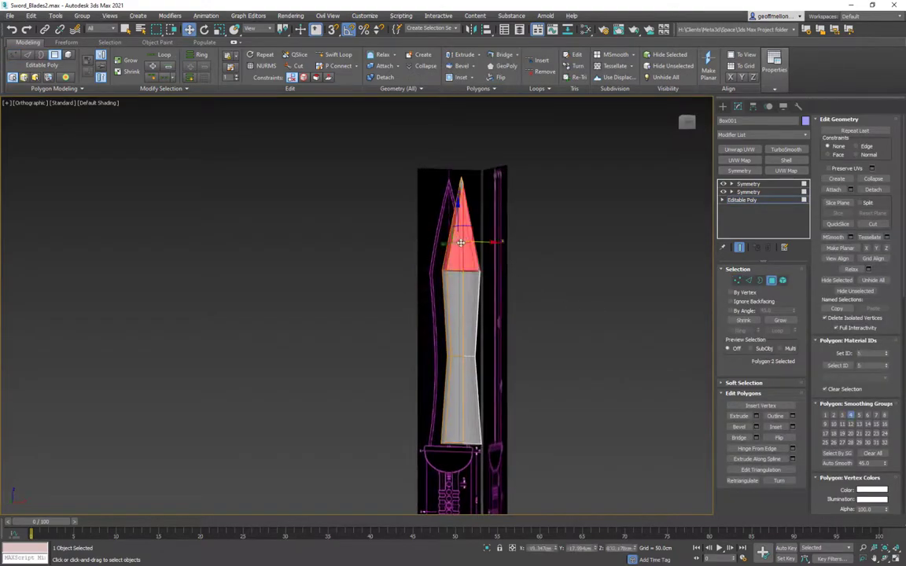
pyautogui.keyDown('ctrl'); pyautogui.click(450, 299); pyautogui.keyUp('ctrl')
pyautogui.keyDown('ctrl'); pyautogui.click(465, 381); pyautogui.keyUp('ctrl')
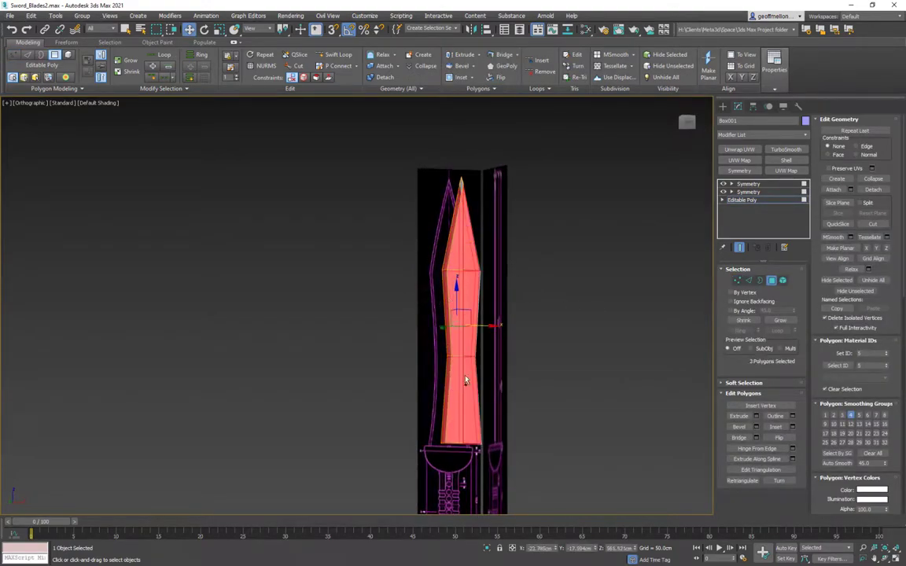
# Examine the quarter mesh alone from the side with the end result hidden, and show the mirrored result again
pyautogui.click(739, 246)
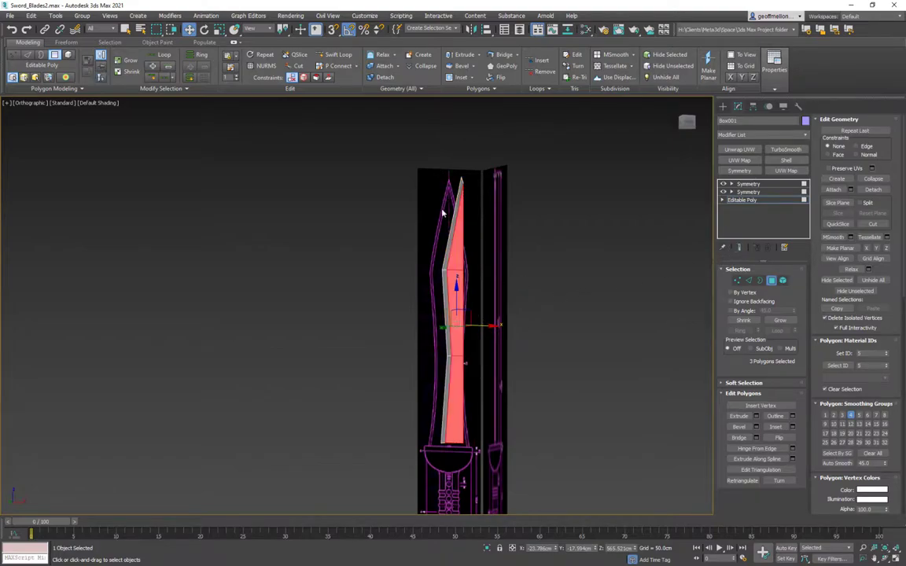
pyautogui.keyDown('alt'); pyautogui.moveTo(489, 254); pyautogui.dragTo(531, 257, button='middle'); pyautogui.keyUp('alt')
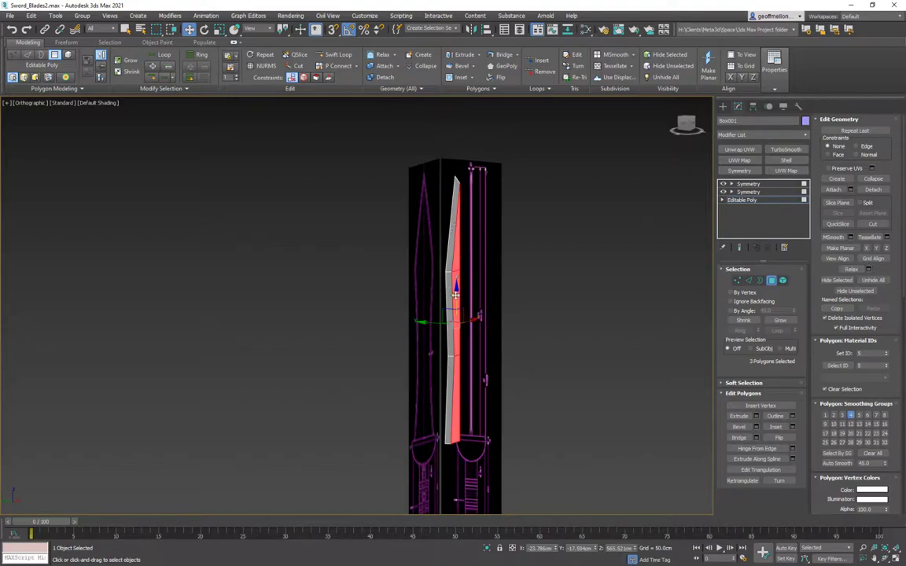
pyautogui.scroll(4, 482, 256)
pyautogui.moveTo(482, 251); pyautogui.dragTo(469, 184, button='middle')
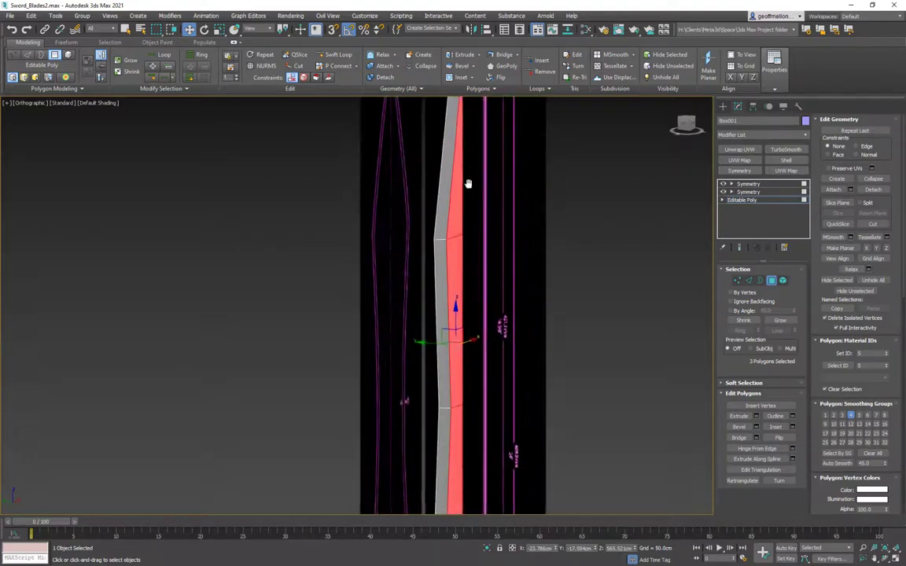
pyautogui.keyDown('alt'); pyautogui.moveTo(550, 271); pyautogui.dragTo(489, 315, button='middle'); pyautogui.keyUp('alt')
pyautogui.click(739, 247)
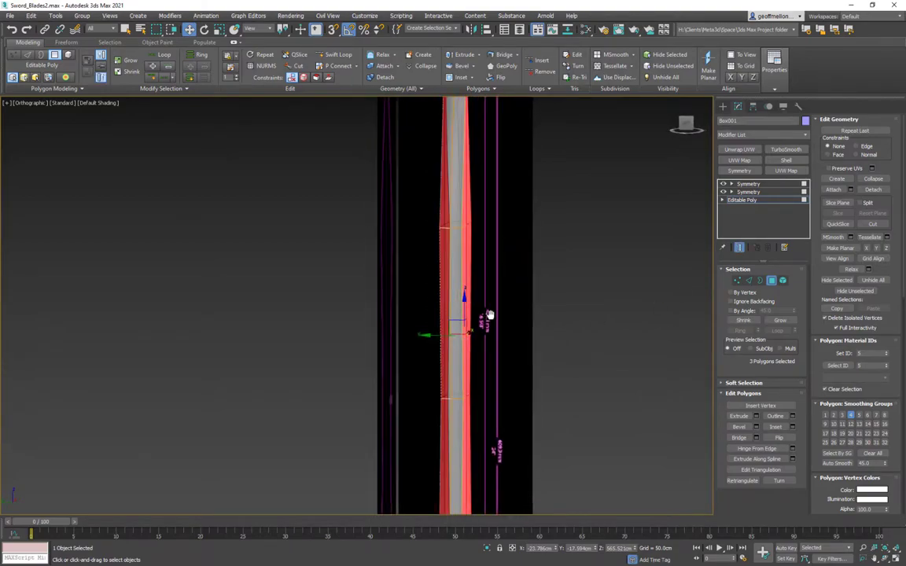
# Thin the blade by moving the three selected front-face polygons toward the centre plane, to about Y -5 cm
pyautogui.press('l')
pyautogui.scroll(5, 472, 298)
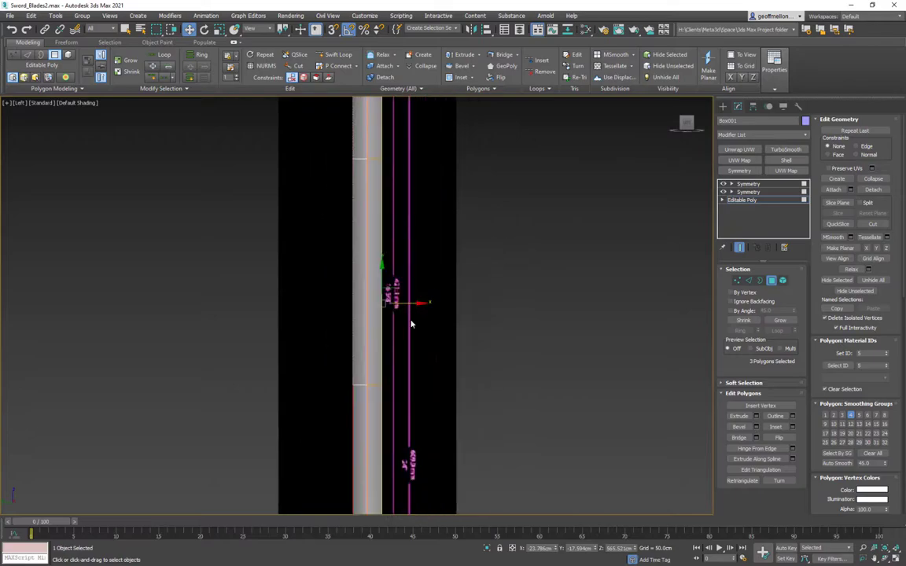
pyautogui.moveTo(413, 302); pyautogui.dragTo(404, 305)
pyautogui.keyDown('alt'); pyautogui.moveTo(459, 301); pyautogui.dragTo(381, 301, button='middle'); pyautogui.keyUp('alt')
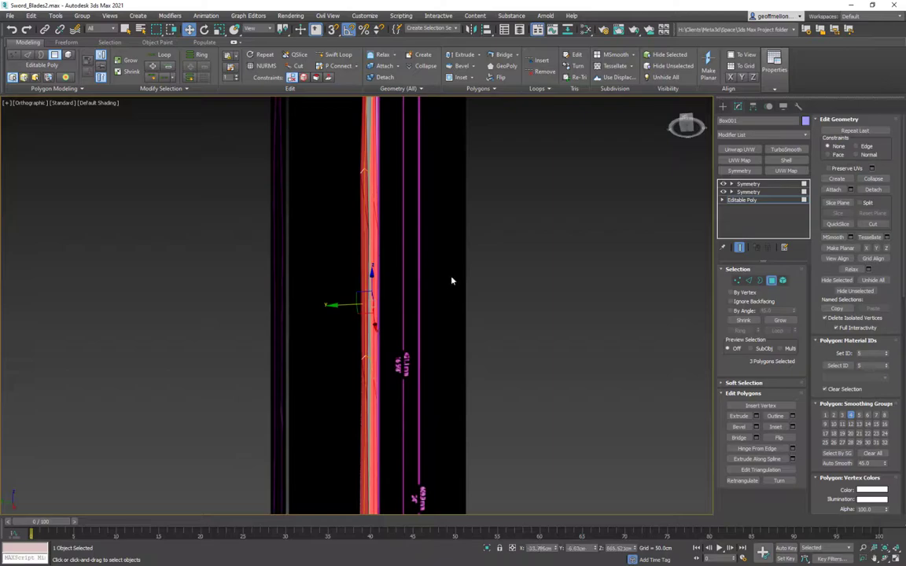
pyautogui.keyDown('alt'); pyautogui.moveTo(451, 280); pyautogui.dragTo(346, 305, button='middle'); pyautogui.keyUp('alt')
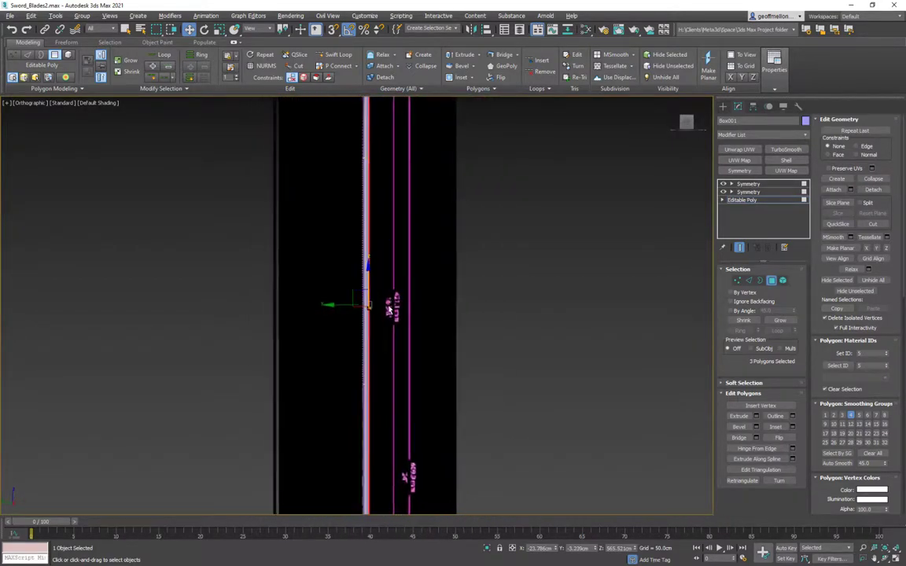
pyautogui.moveTo(333, 305); pyautogui.dragTo(335, 305)
# Leave polygon editing and examine the thinned, bevelled blade from several angles
pyautogui.scroll(-5, 424, 268)
pyautogui.keyDown('alt'); pyautogui.moveTo(425, 268); pyautogui.dragTo(389, 246, button='middle'); pyautogui.keyUp('alt')
pyautogui.keyDown('alt'); pyautogui.moveTo(400, 202); pyautogui.dragTo(366, 243, button='middle'); pyautogui.keyUp('alt')
pyautogui.click(769, 283)
pyautogui.scroll(4, 366, 243)
pyautogui.keyDown('alt'); pyautogui.moveTo(471, 230); pyautogui.dragTo(428, 242, button='middle'); pyautogui.keyUp('alt')
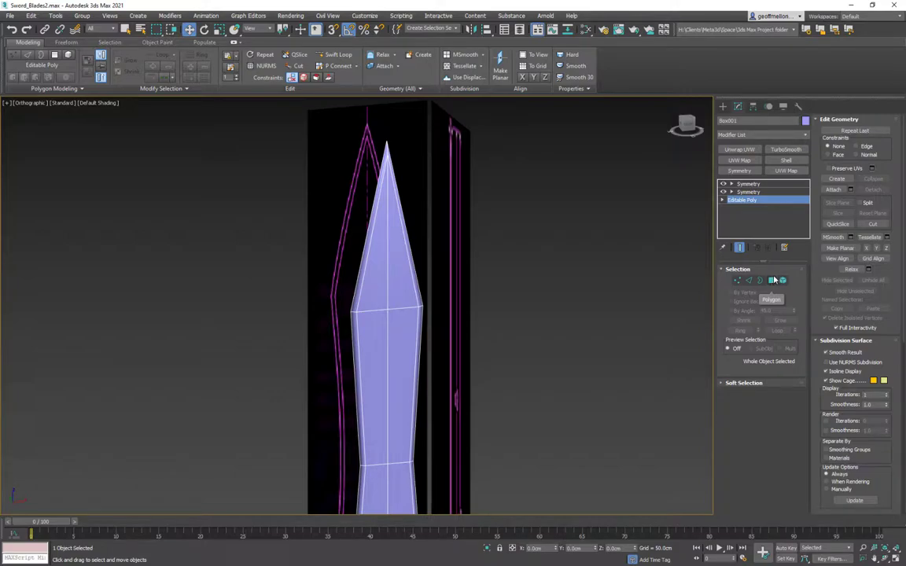
pyautogui.moveTo(532, 267); pyautogui.dragTo(566, 250, button='middle')
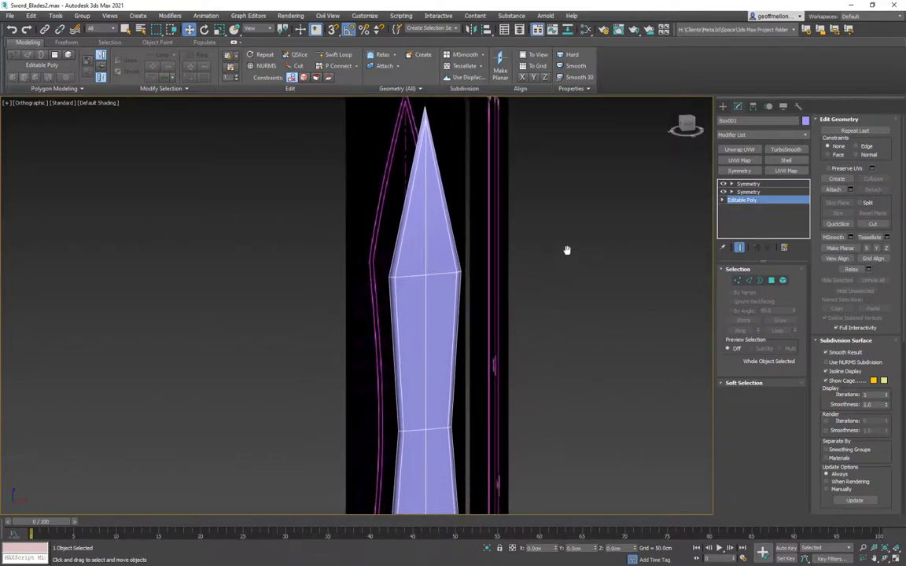
# Clear the polygon selection and examine the shading across the bevels with the edge overlay off
pyautogui.click(771, 281)
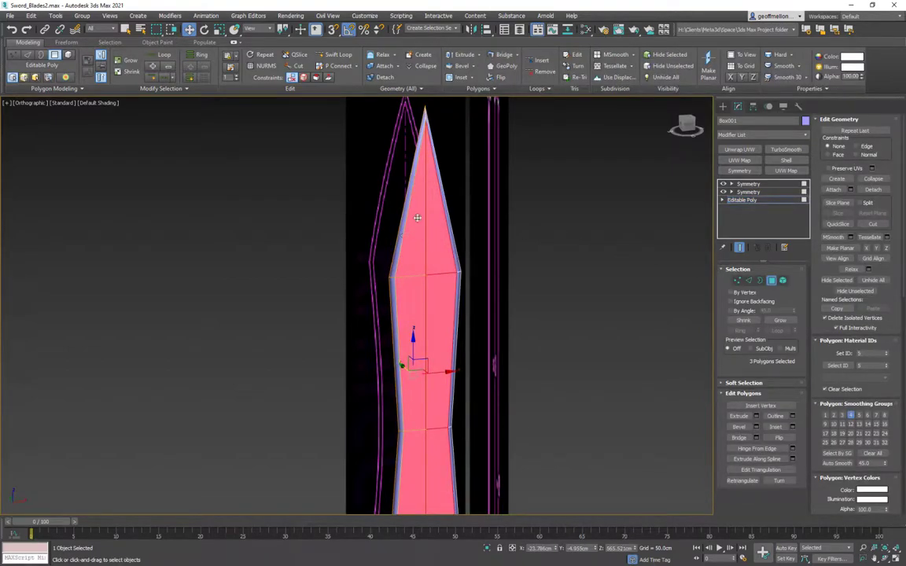
pyautogui.click(610, 274)
pyautogui.moveTo(452, 222); pyautogui.dragTo(472, 286, button='middle')
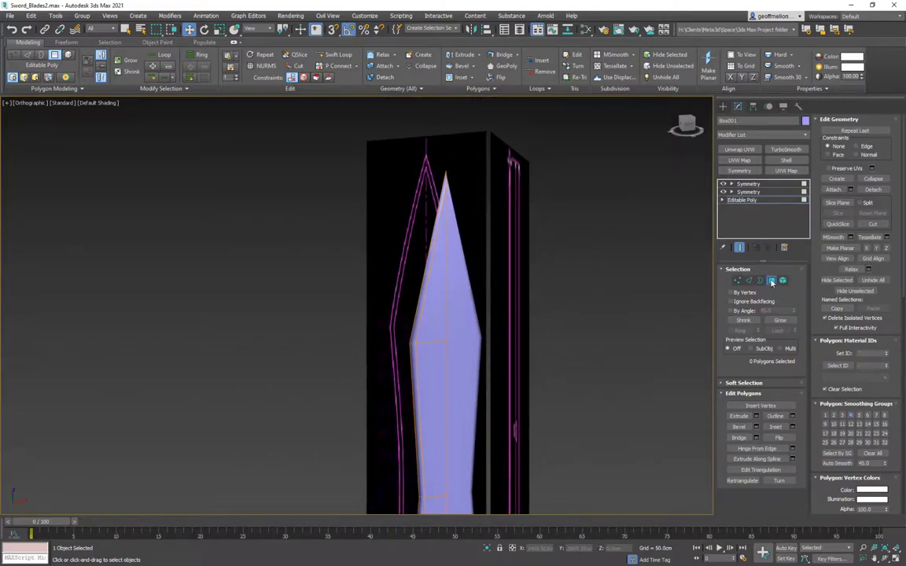
pyautogui.click(771, 280)
pyautogui.scroll(4, 497, 294)
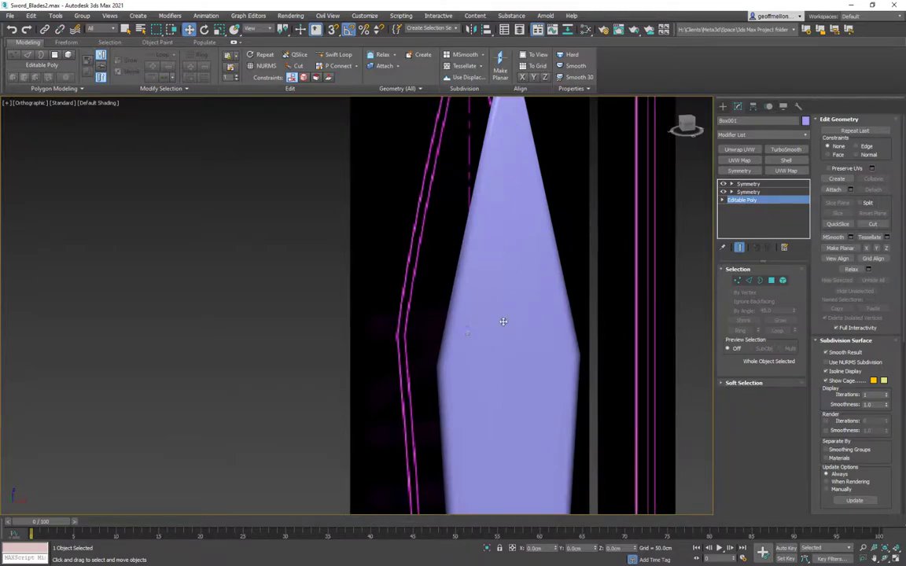
# Select bevel polygons along the blade's outer edge, and check the smoothing group of the tip's bevel polygon
pyautogui.click(771, 281)
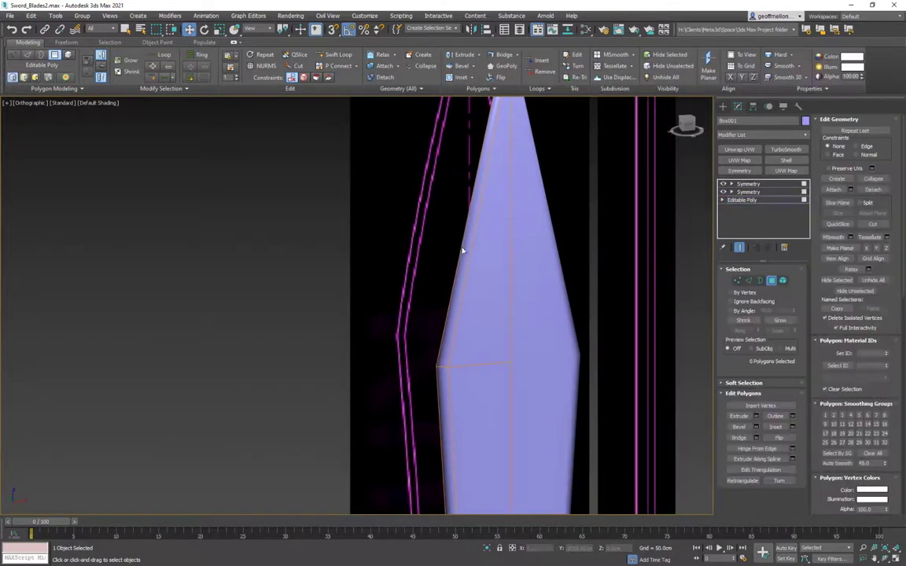
pyautogui.click(484, 192)
pyautogui.moveTo(555, 348); pyautogui.dragTo(557, 128, button='middle')
pyautogui.keyDown('ctrl'); pyautogui.click(451, 276); pyautogui.keyUp('ctrl')
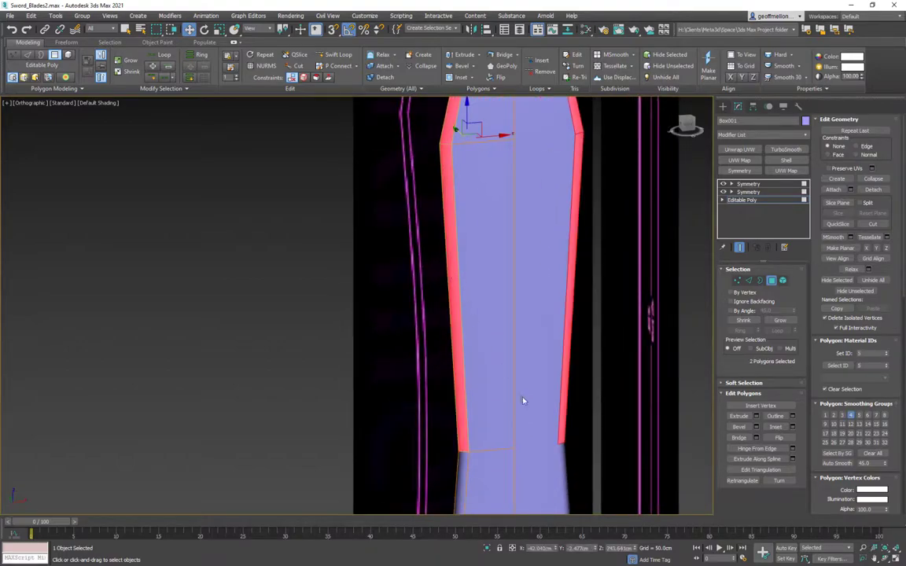
pyautogui.moveTo(521, 400); pyautogui.dragTo(529, 454, button='middle')
pyautogui.keyDown('ctrl'); pyautogui.click(450, 282); pyautogui.keyUp('ctrl')
pyautogui.click(449, 195)
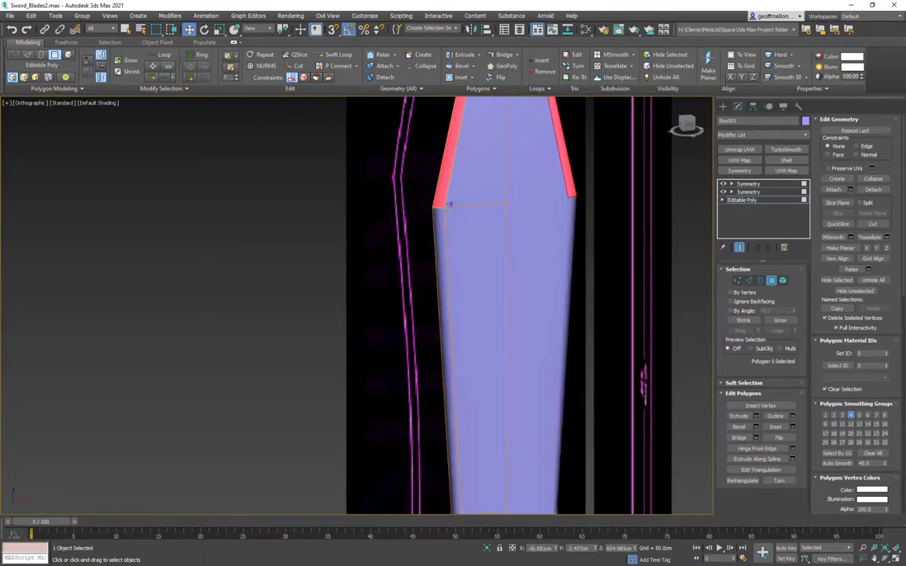
pyautogui.moveTo(525, 181); pyautogui.dragTo(506, 391, button='middle')
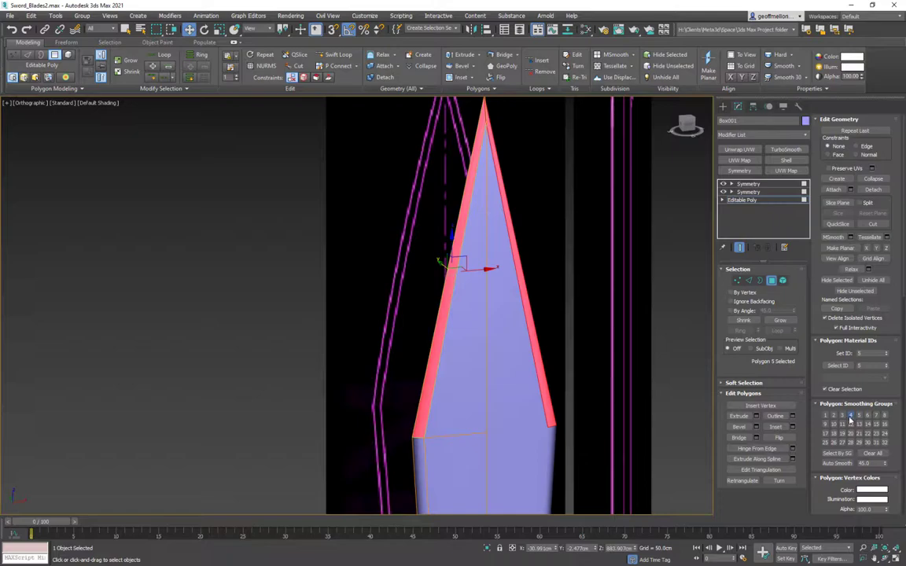
# Select the three front-face polygons of the blade, toggle smoothing group 1 on them, and clear the selection
pyautogui.click(471, 321)
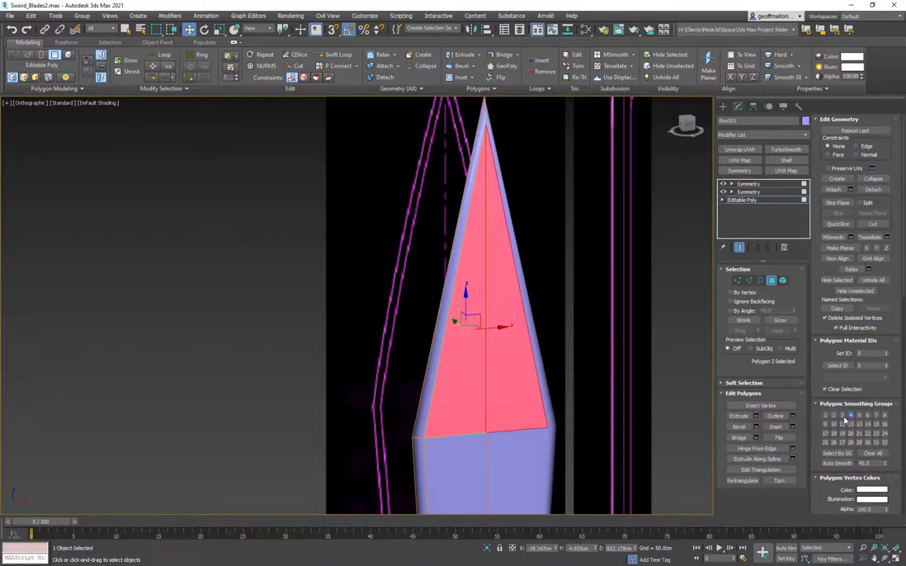
pyautogui.scroll(-3, 523, 327)
pyautogui.keyDown('ctrl'); pyautogui.click(501, 309); pyautogui.keyUp('ctrl')
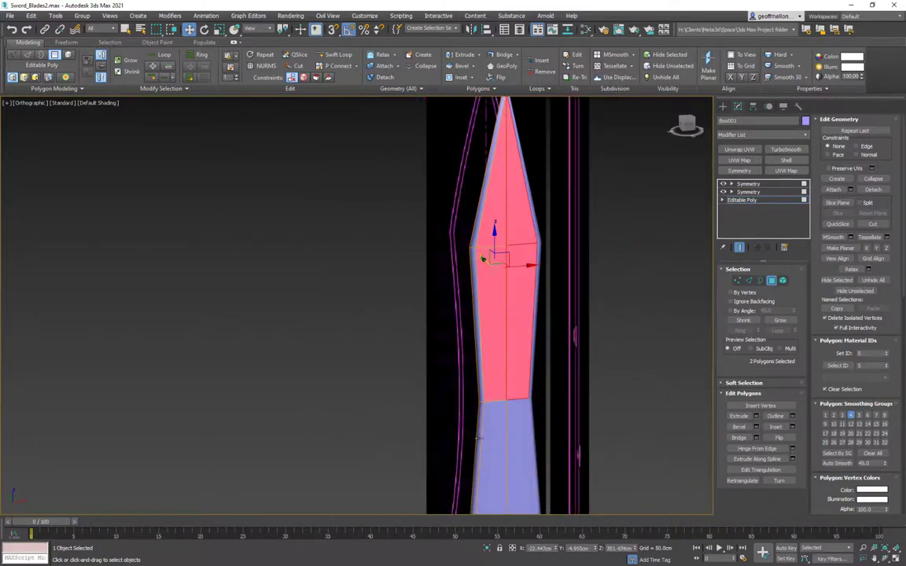
pyautogui.keyDown('ctrl'); pyautogui.click(487, 433); pyautogui.keyUp('ctrl')
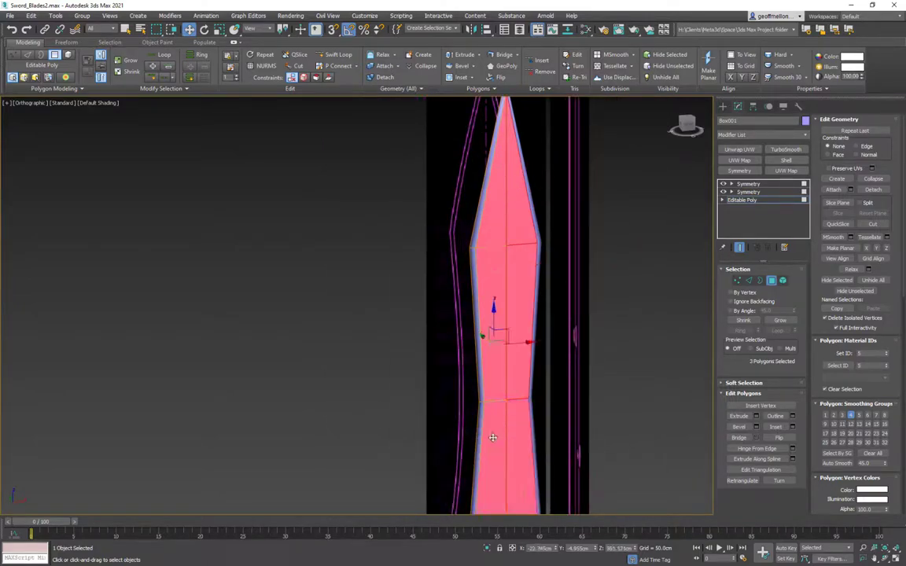
pyautogui.click(825, 416)
pyautogui.click(826, 416)
pyautogui.moveTo(564, 212); pyautogui.dragTo(531, 290, button='middle')
pyautogui.click(603, 244)
# Isolate the blade from the reference images and bring its upper half into view
pyautogui.scroll(3, 522, 248)
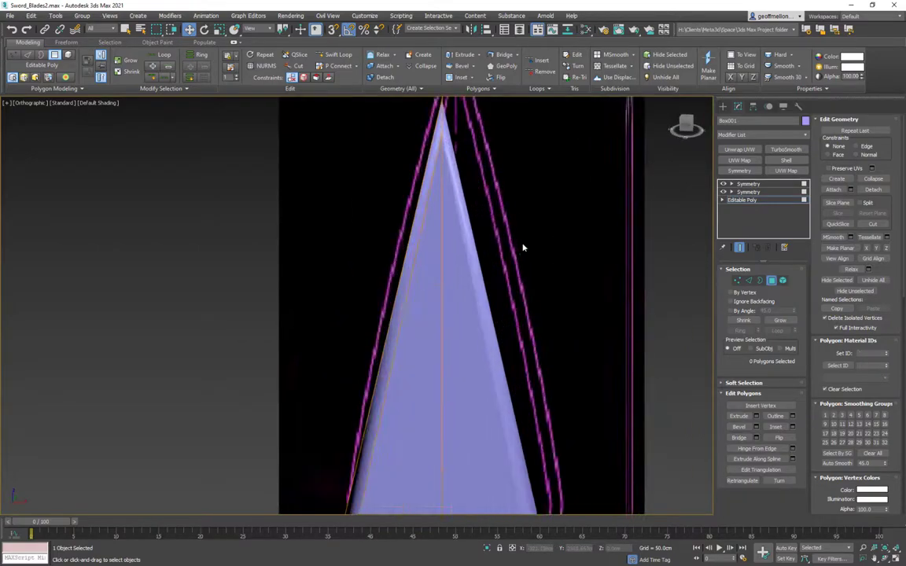
pyautogui.keyDown('alt'); pyautogui.moveTo(507, 385); pyautogui.dragTo(535, 411, button='middle'); pyautogui.keyUp('alt')
pyautogui.moveTo(529, 464); pyautogui.dragTo(518, 261, button='middle')
pyautogui.rightClick(515, 253)
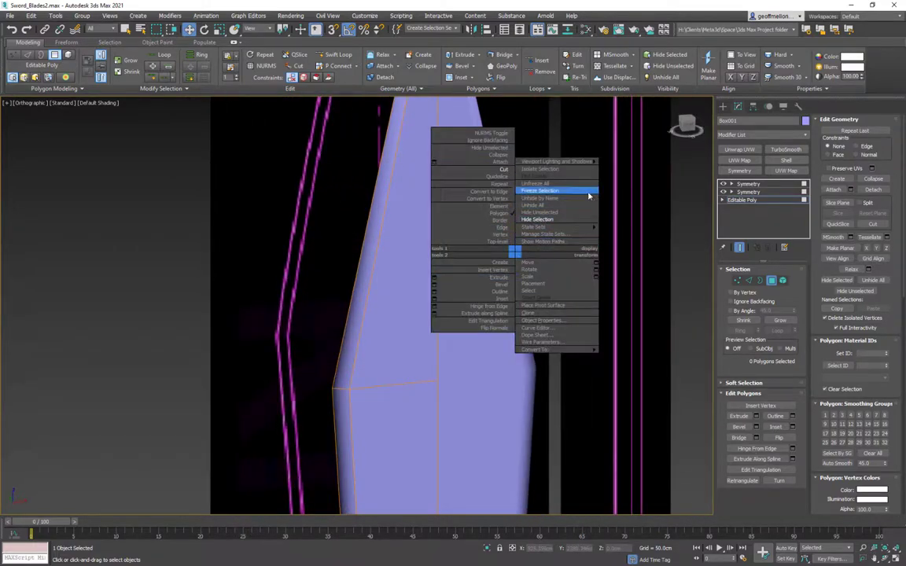
pyautogui.keyDown('alt'); pyautogui.moveTo(385, 300); pyautogui.dragTo(571, 238, button='middle'); pyautogui.keyUp('alt')
pyautogui.rightClick(469, 214)
pyautogui.click(501, 134)
pyautogui.keyDown('alt'); pyautogui.moveTo(488, 238); pyautogui.dragTo(417, 318, button='middle'); pyautogui.keyUp('alt')
pyautogui.scroll(5, 470, 276)
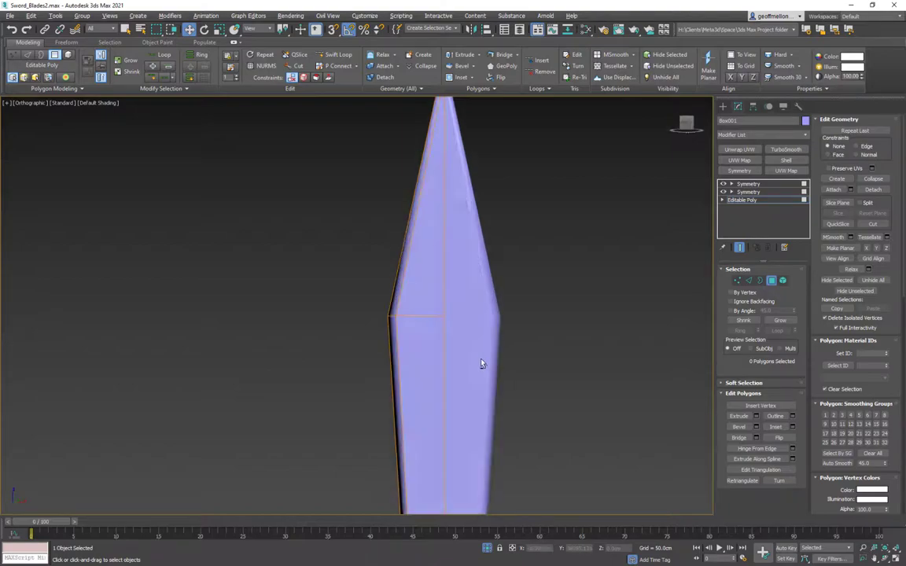
# Select the tip's front bevel polygon and examine it up to the point, finishing in the Front view
pyautogui.scroll(3, 370, 300)
pyautogui.click(375, 301)
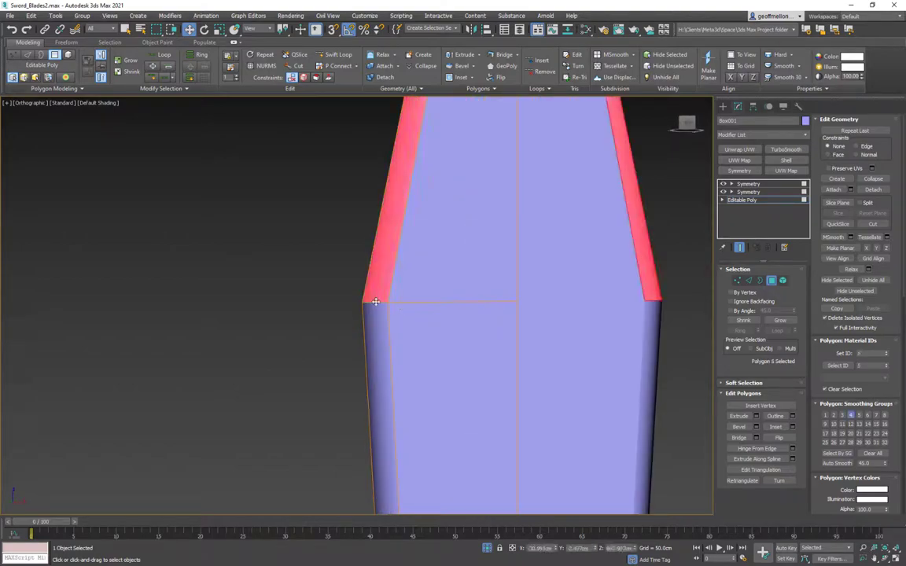
pyautogui.scroll(-5, 375, 301)
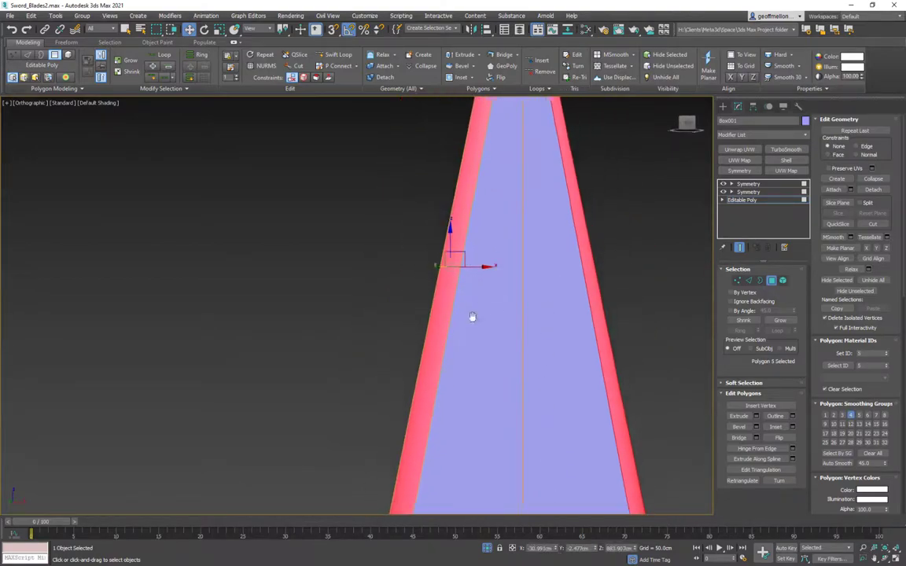
pyautogui.keyDown('alt'); pyautogui.moveTo(504, 270); pyautogui.dragTo(497, 278, button='middle'); pyautogui.keyUp('alt')
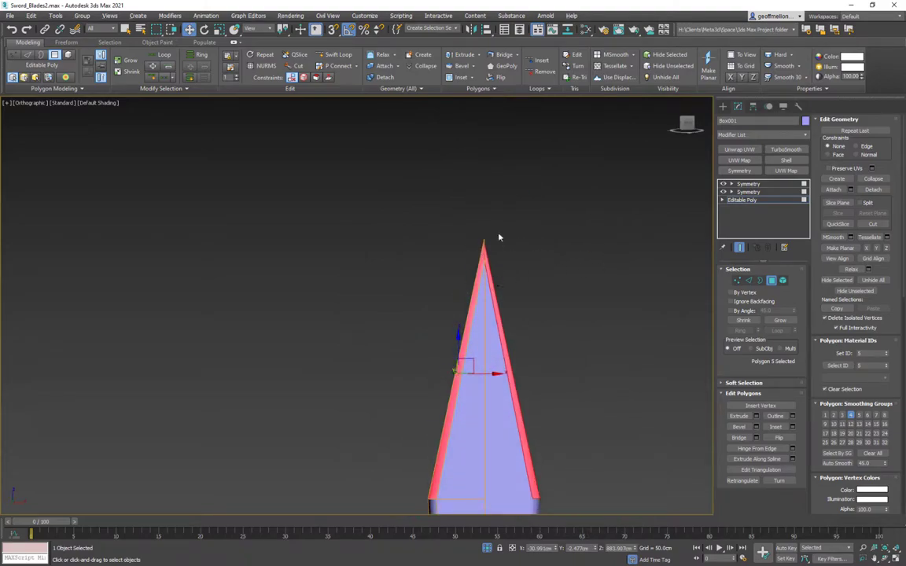
pyautogui.keyDown('alt'); pyautogui.moveTo(498, 236); pyautogui.dragTo(472, 226, button='middle'); pyautogui.keyUp('alt')
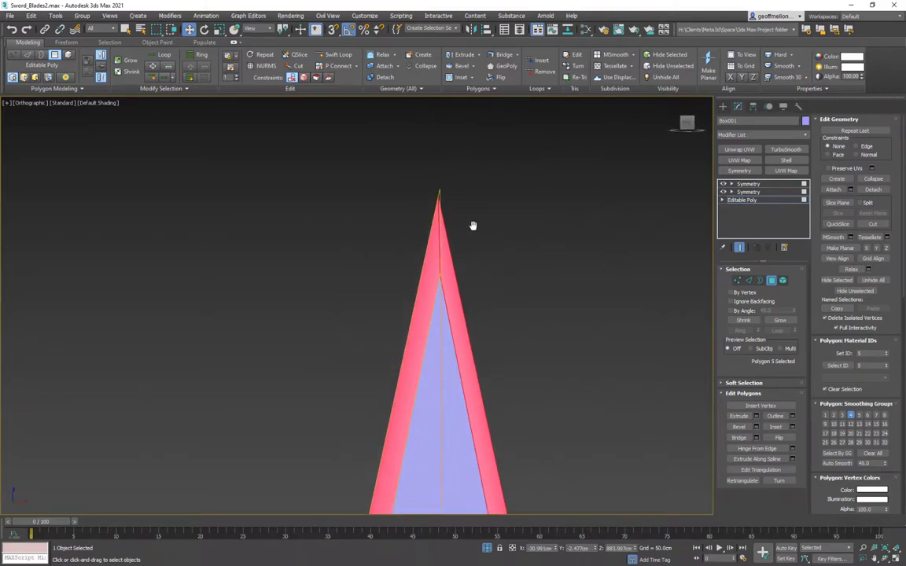
pyautogui.press('f')
pyautogui.scroll(-3, 474, 226)
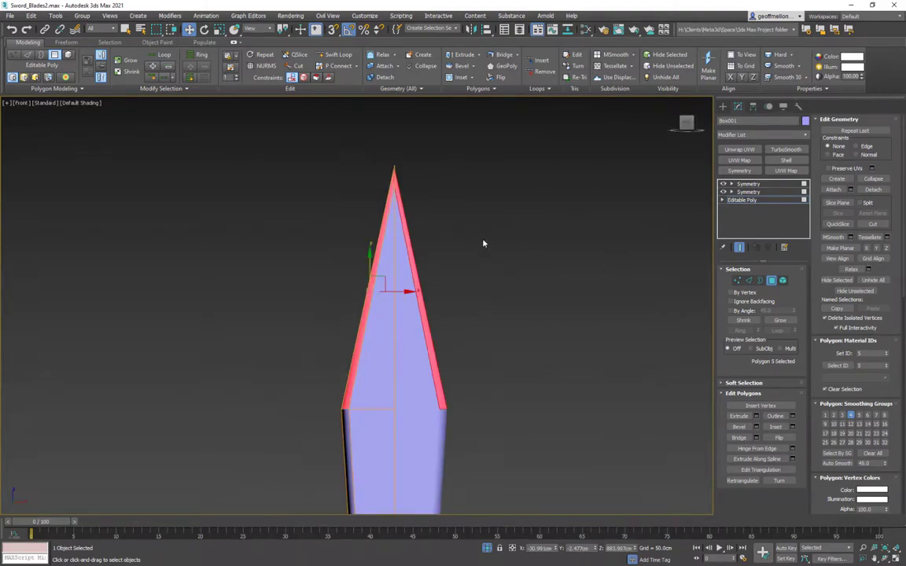
# Convert the mirrored blade with its Symmetry modifiers to a single Editable Poly
pyautogui.rightClick(619, 227)
pyautogui.moveTo(648, 324)
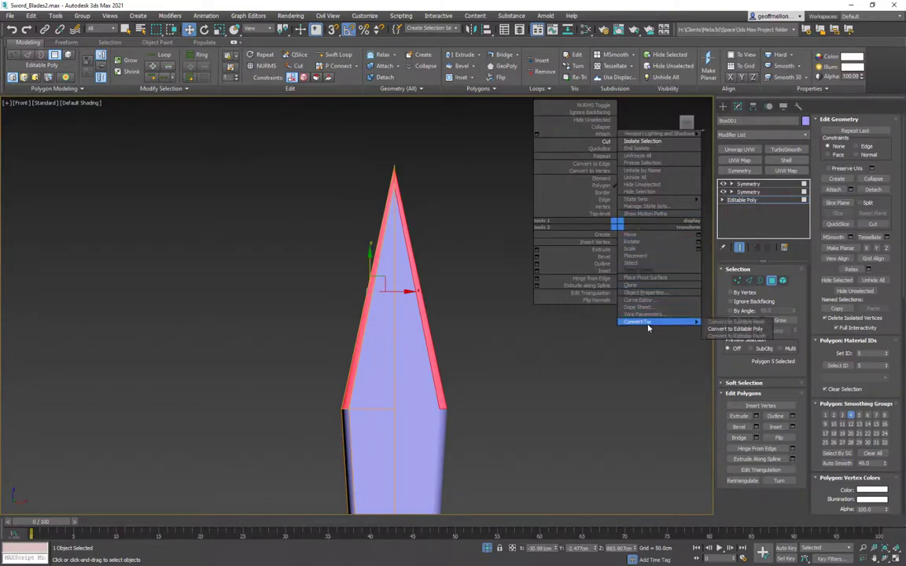
pyautogui.click(735, 328)
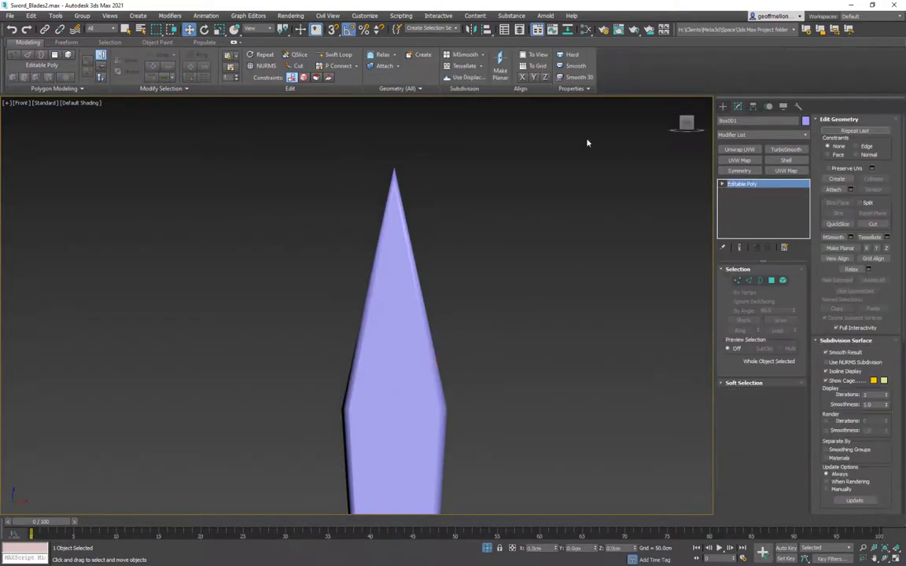
pyautogui.keyDown('alt'); pyautogui.moveTo(432, 248); pyautogui.dragTo(468, 183, button='middle'); pyautogui.keyUp('alt')
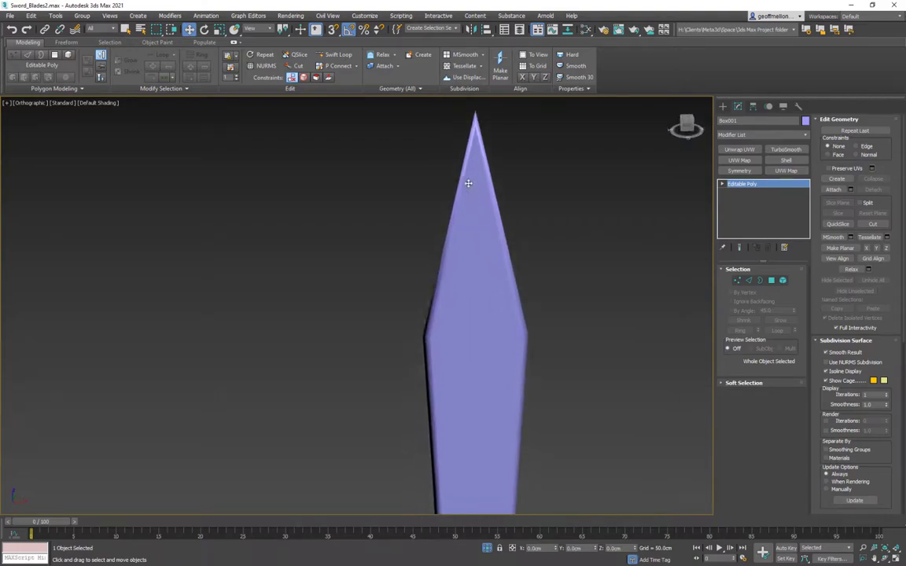
# Change the smoothing groups of the tip's two front bevel polygons to separate their shading from the front face, and clear the selection
pyautogui.click(771, 281)
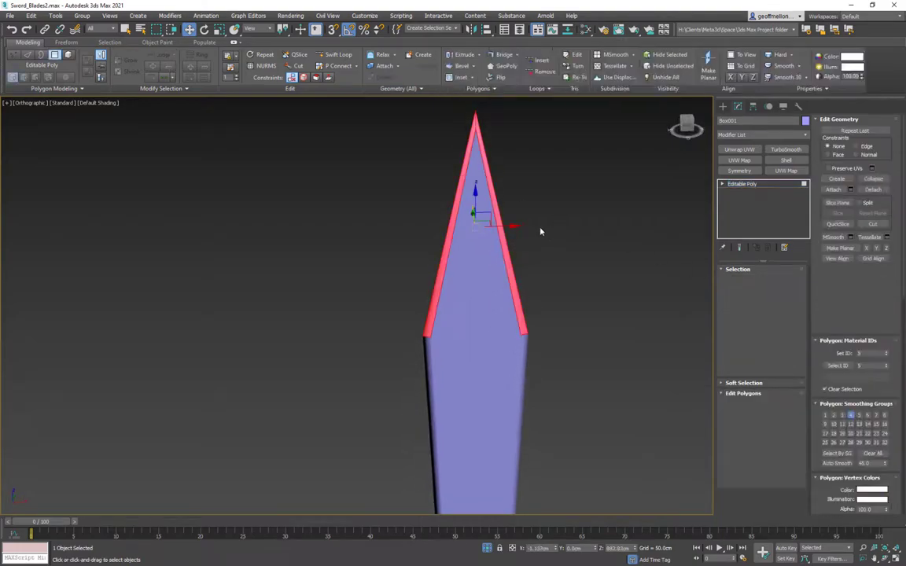
pyautogui.click(464, 169)
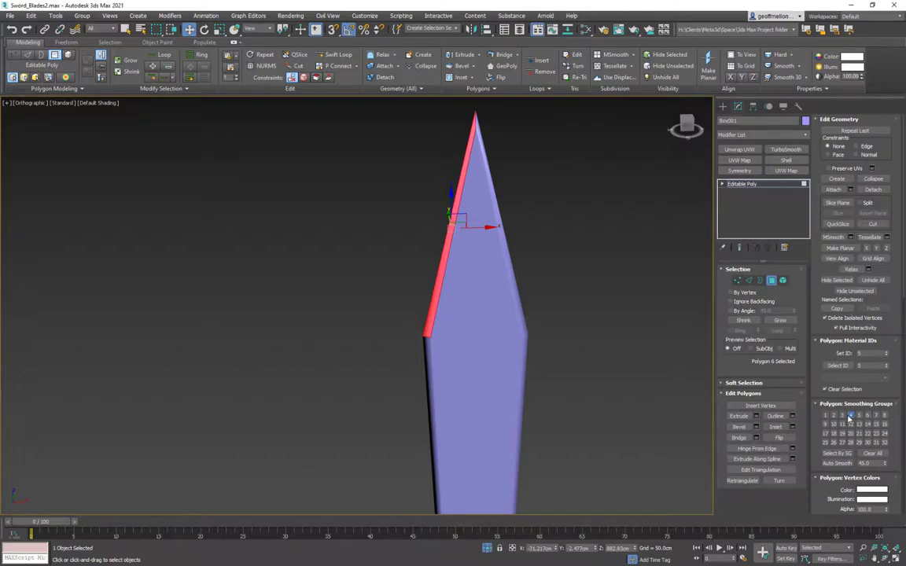
pyautogui.moveTo(509, 357)
pyautogui.mouseDown(button='middle')
pyautogui.moveTo(511, 258)
pyautogui.moveTo(493, 354)
pyautogui.mouseUp(button='middle')
pyautogui.click(509, 299)
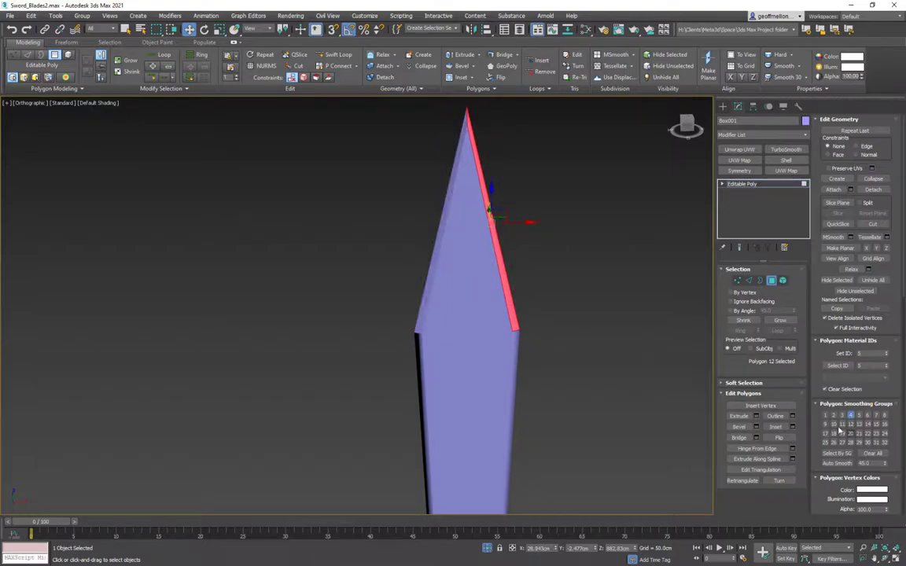
pyautogui.keyDown('alt'); pyautogui.moveTo(521, 226); pyautogui.dragTo(506, 302, button='middle'); pyautogui.keyUp('alt')
pyautogui.click(584, 213)
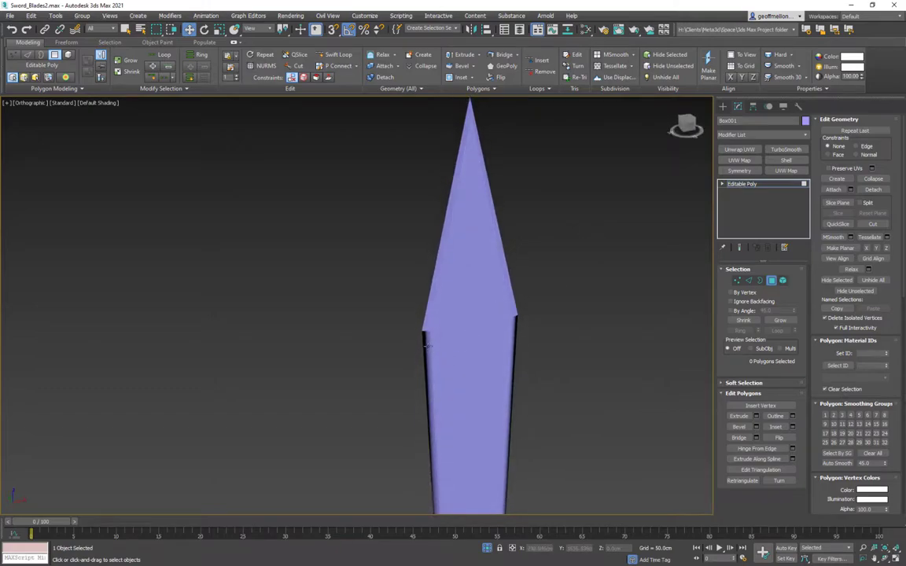
# Select the four front bevel polygons below the tip along both edges, assign them smoothing group 5, and clear the selection
pyautogui.click(425, 343)
pyautogui.keyDown('alt'); pyautogui.moveTo(426, 344); pyautogui.dragTo(568, 383, button='middle'); pyautogui.keyUp('alt')
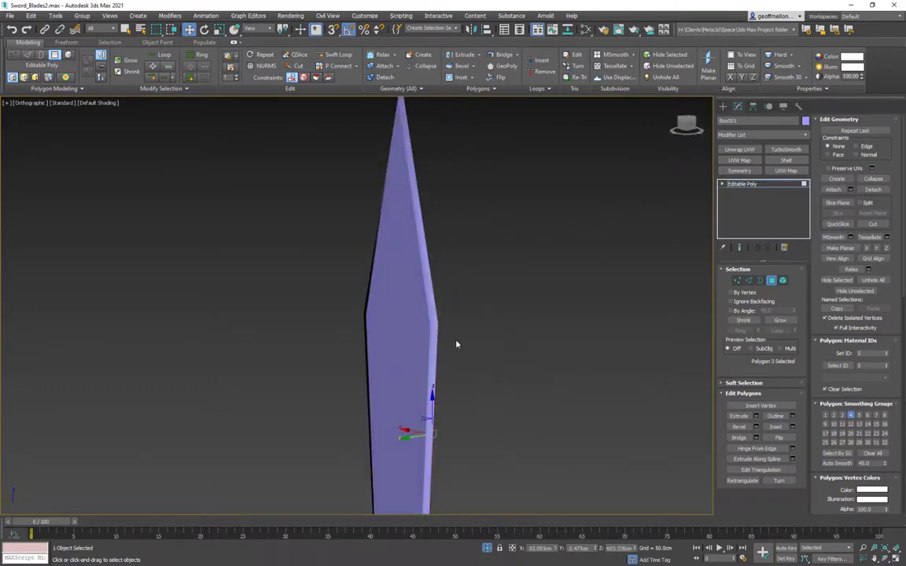
pyautogui.click(434, 358)
pyautogui.keyDown('alt'); pyautogui.moveTo(589, 384); pyautogui.dragTo(445, 349, button='middle'); pyautogui.keyUp('alt')
pyautogui.click(425, 348)
pyautogui.moveTo(567, 376); pyautogui.dragTo(495, 305, button='middle')
pyautogui.keyDown('ctrl'); pyautogui.click(498, 310); pyautogui.keyUp('ctrl')
pyautogui.keyDown('ctrl'); pyautogui.click(495, 415); pyautogui.keyUp('ctrl')
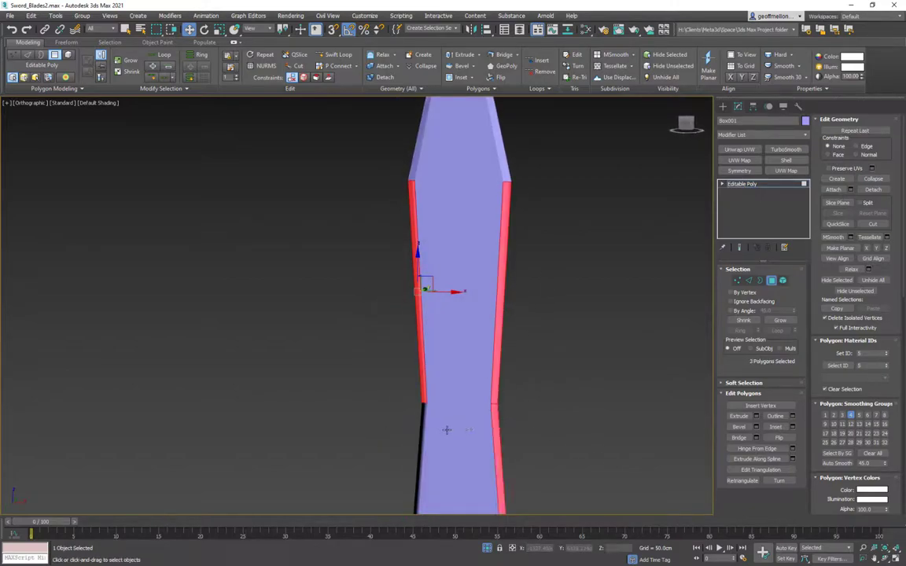
pyautogui.keyDown('ctrl'); pyautogui.click(422, 429); pyautogui.keyUp('ctrl')
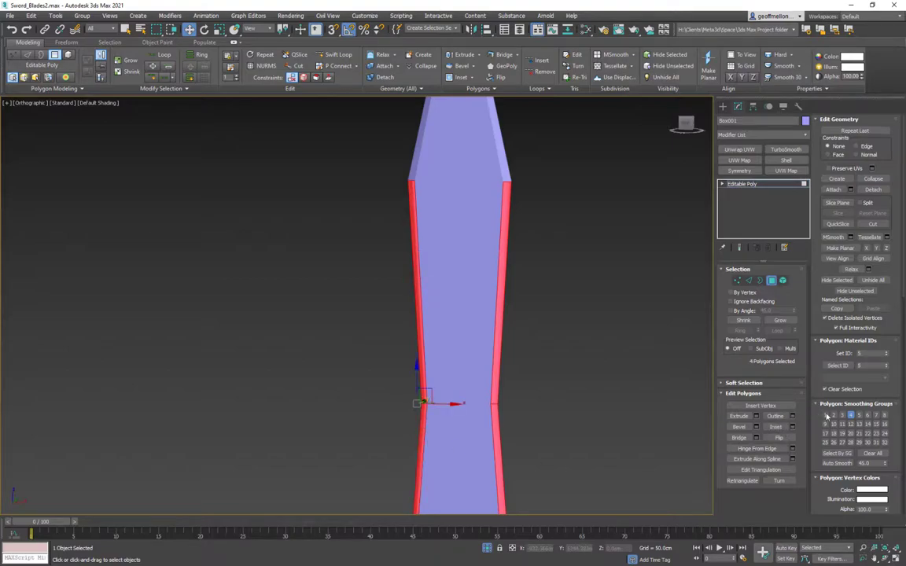
pyautogui.click(859, 415)
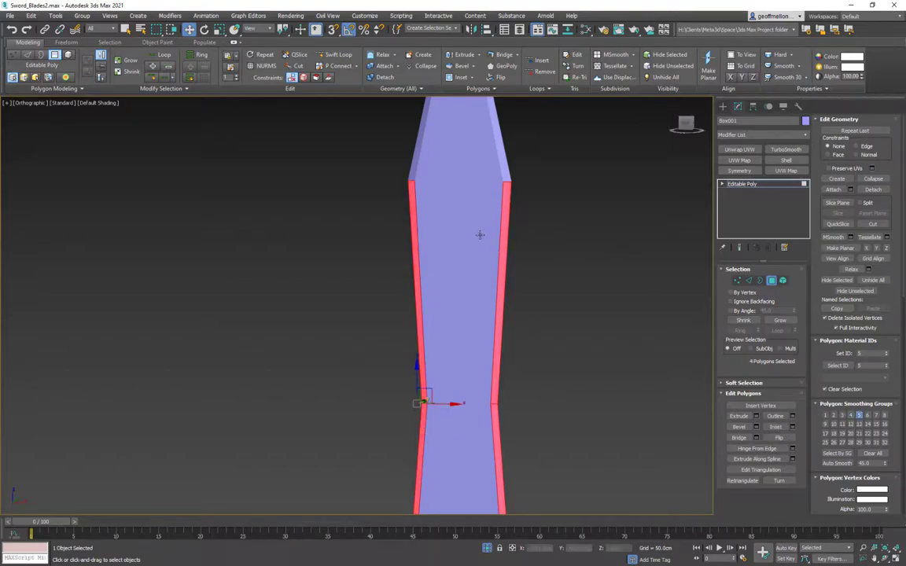
pyautogui.keyDown('alt'); pyautogui.moveTo(479, 236); pyautogui.dragTo(539, 252, button='middle'); pyautogui.keyUp('alt')
pyautogui.click(539, 252)
# Select only one of the tip's bevel polygons on the back of the blade and assign it smoothing group 6
pyautogui.keyDown('alt'); pyautogui.moveTo(582, 305); pyautogui.dragTo(609, 402, button='middle'); pyautogui.keyUp('alt')
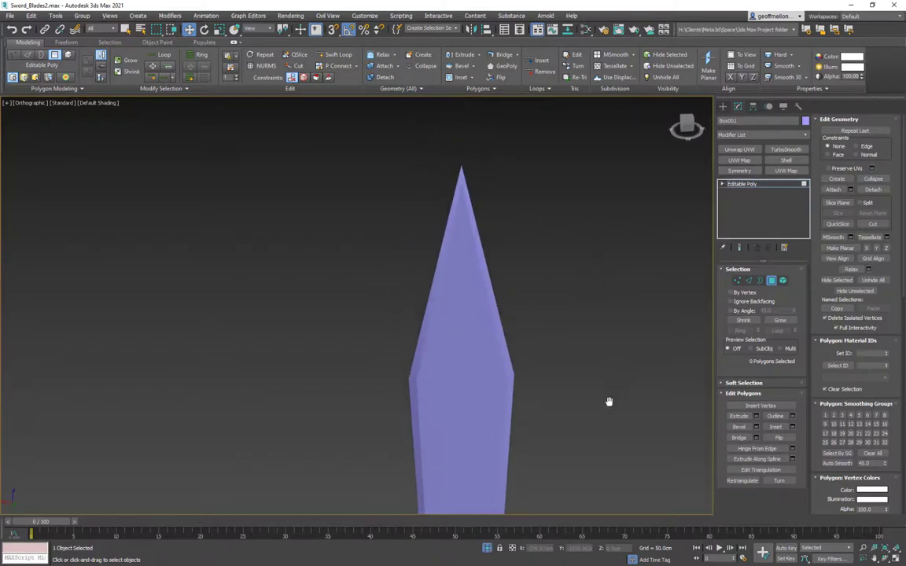
pyautogui.click(498, 317)
pyautogui.moveTo(569, 372); pyautogui.dragTo(545, 291, button='middle')
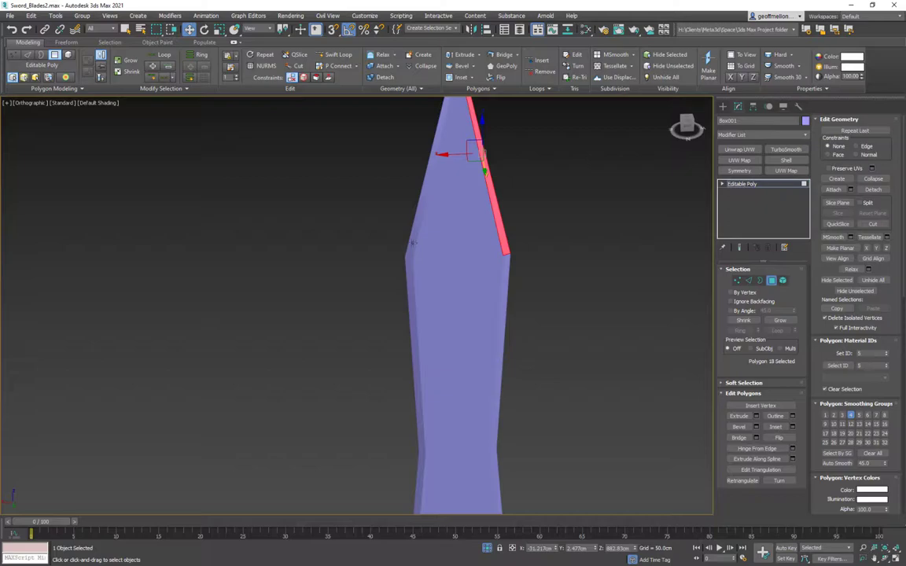
pyautogui.keyDown('ctrl'); pyautogui.click(412, 243); pyautogui.keyUp('ctrl')
pyautogui.moveTo(584, 316)
pyautogui.keyDown('alt'); pyautogui.mouseDown(button='middle')
pyautogui.moveTo(430, 287)
pyautogui.moveTo(586, 296)
pyautogui.mouseUp(button='middle'); pyautogui.keyUp('alt')
pyautogui.keyDown('alt'); pyautogui.moveTo(528, 245); pyautogui.dragTo(701, 421, button='middle'); pyautogui.keyUp('alt')
pyautogui.hotkey('ctrl', 'z')
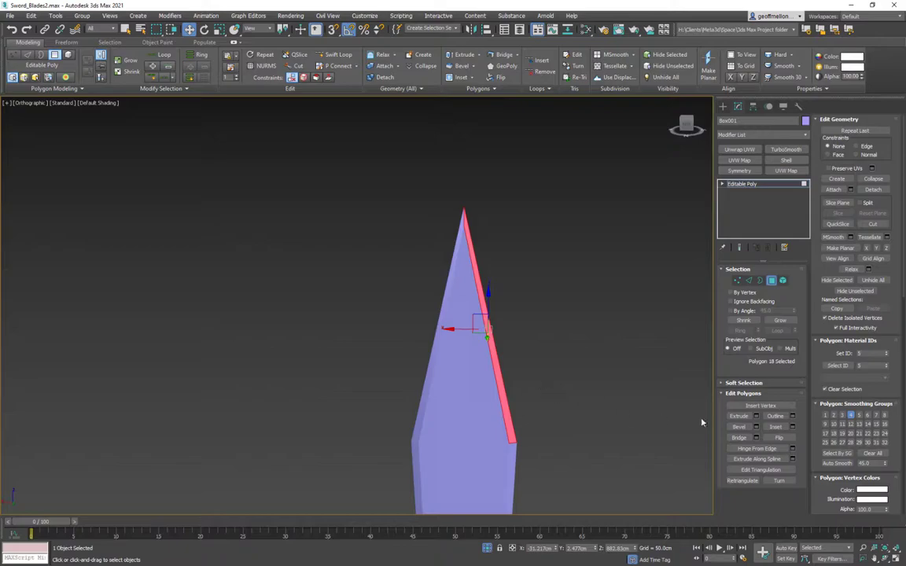
pyautogui.click(867, 415)
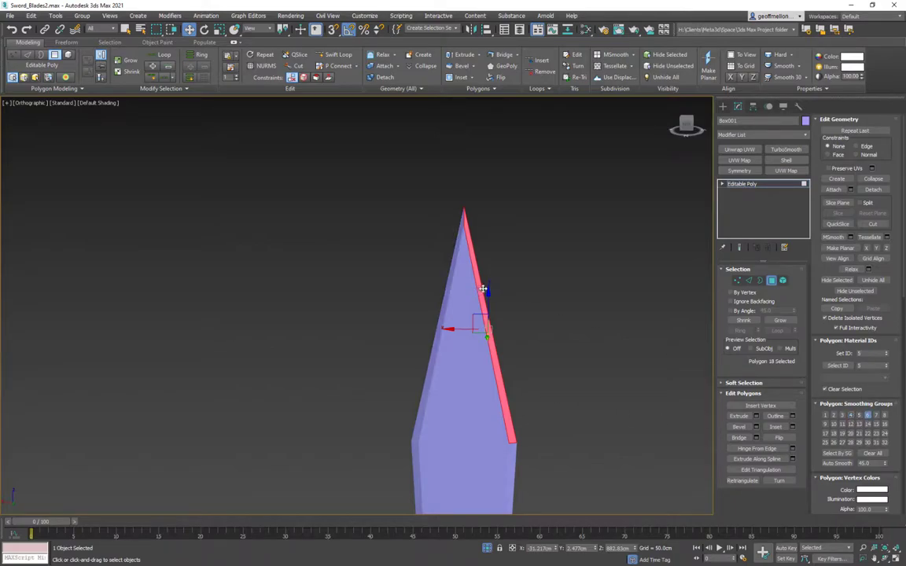
# Assign smoothing group 7 to the tip's opposite bevel polygon on the back of the blade, and clear the selection
pyautogui.click(442, 315)
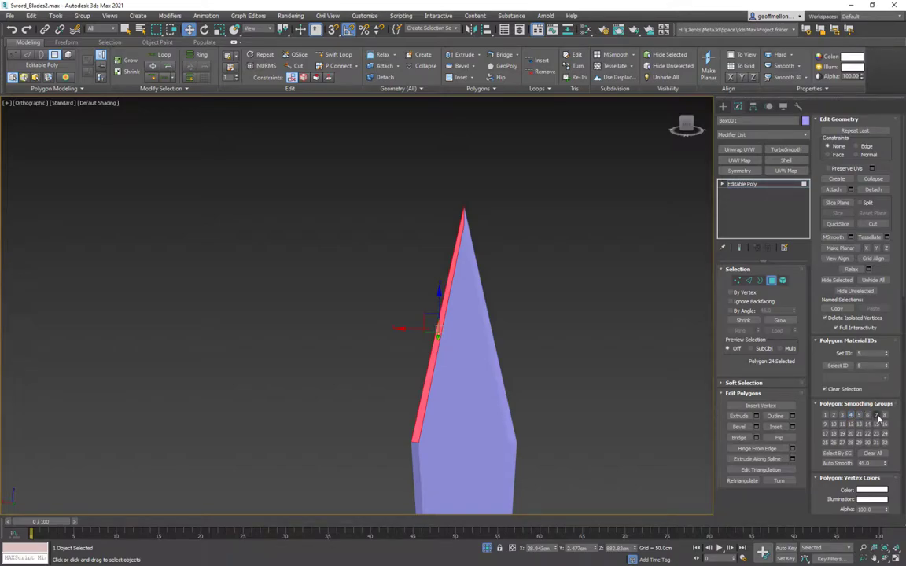
pyautogui.click(876, 416)
pyautogui.keyDown('alt'); pyautogui.moveTo(568, 350); pyautogui.dragTo(432, 298, button='middle'); pyautogui.keyUp('alt')
pyautogui.click(542, 307)
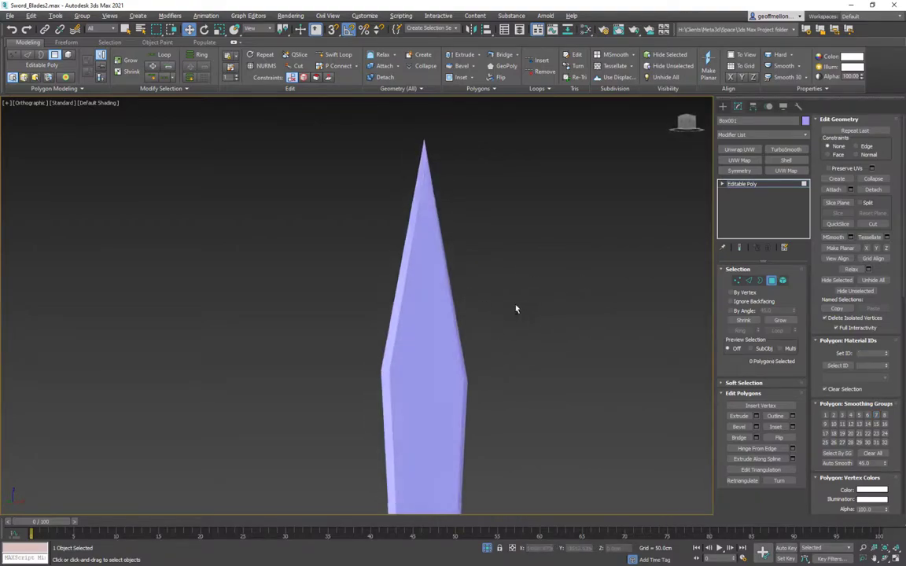
# Check the smoothing group of a back bevel polygon below the tip, and leave polygon editing with the whole blade in view
pyautogui.keyDown('alt'); pyautogui.moveTo(515, 309); pyautogui.dragTo(267, 224, button='middle'); pyautogui.keyUp('alt')
pyautogui.click(430, 323)
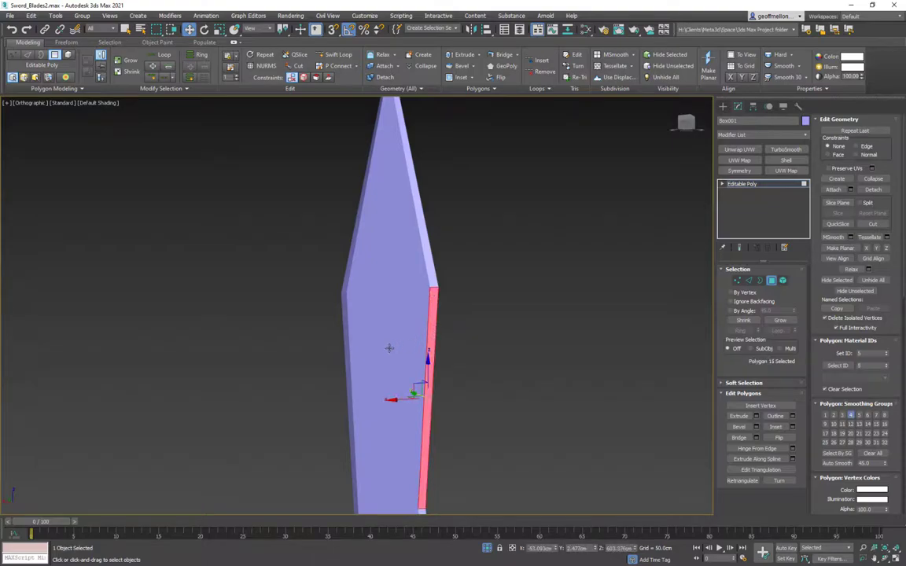
pyautogui.keyDown('alt'); pyautogui.moveTo(460, 367); pyautogui.dragTo(524, 287, button='middle'); pyautogui.keyUp('alt')
pyautogui.press('4')
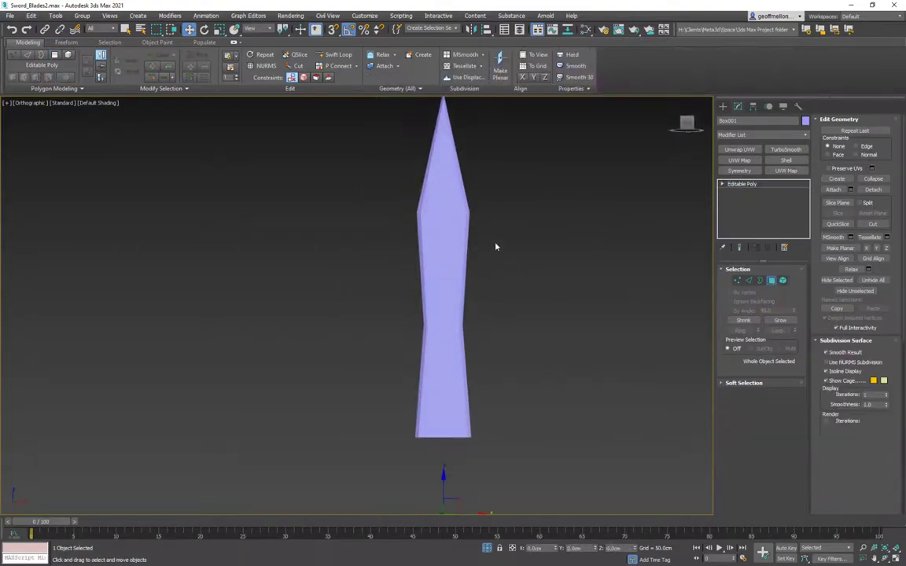
pyautogui.moveTo(496, 247); pyautogui.dragTo(465, 245, button='middle')
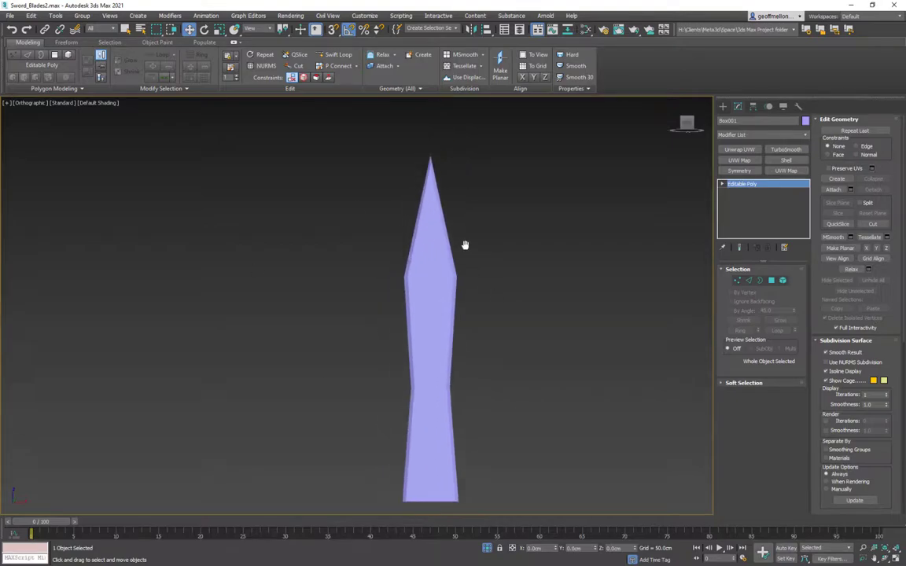
# End the isolation and show the blade over the reference in the Front view with its mesh edges displayed
pyautogui.rightClick(543, 189)
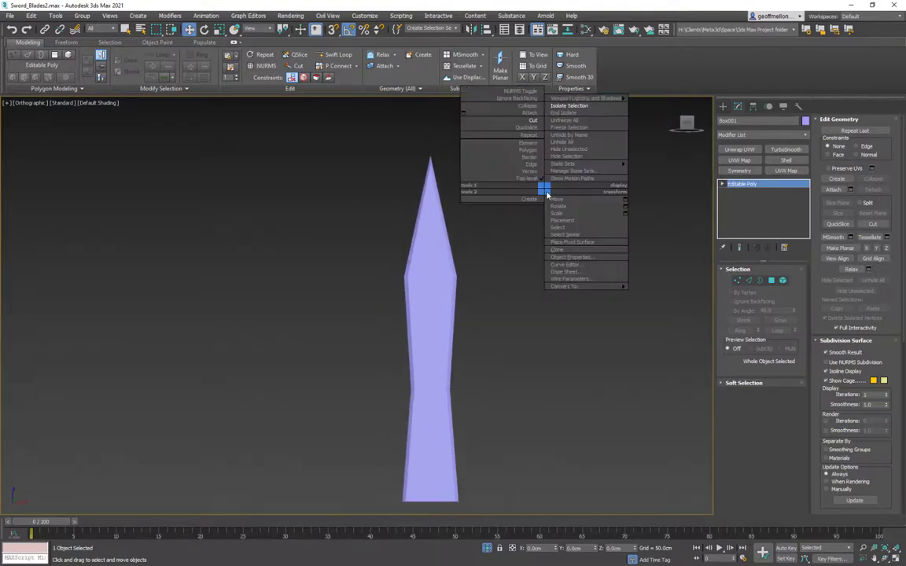
pyautogui.click(565, 113)
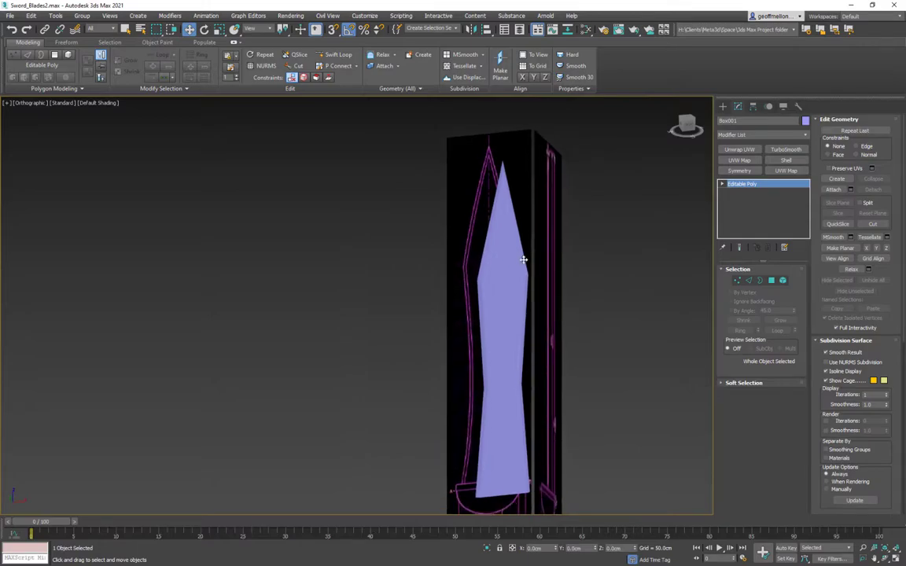
pyautogui.press('f')
pyautogui.scroll(3, 425, 299)
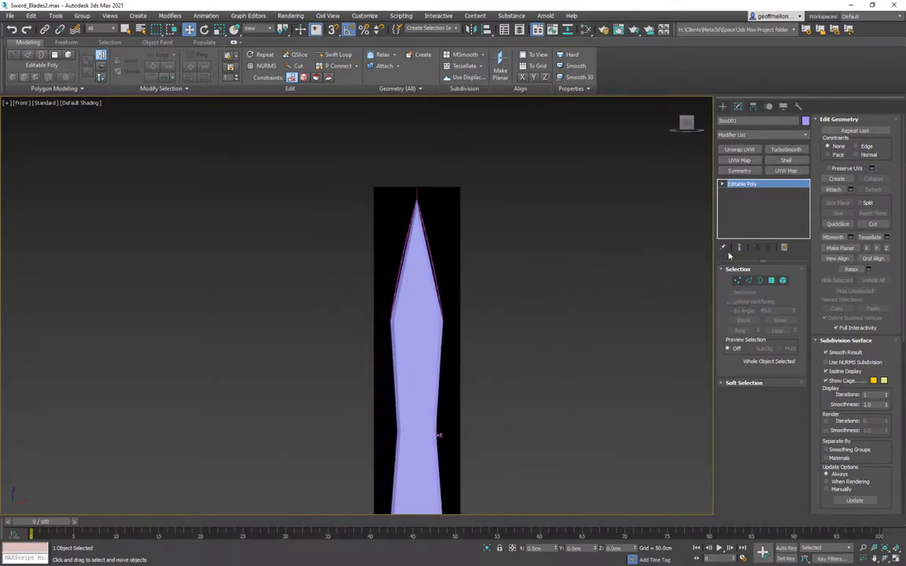
pyautogui.press('F4')
pyautogui.moveTo(469, 269); pyautogui.dragTo(528, 305, button='middle')
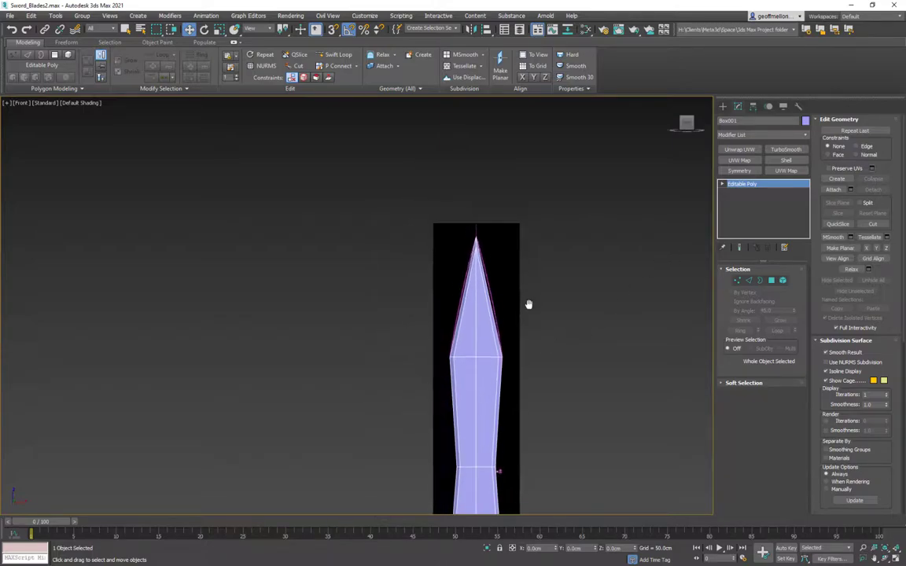
# Select the lengthwise edges of the blade's tip and connect them with 1 segment to add an edge loop across it
pyautogui.click(748, 281)
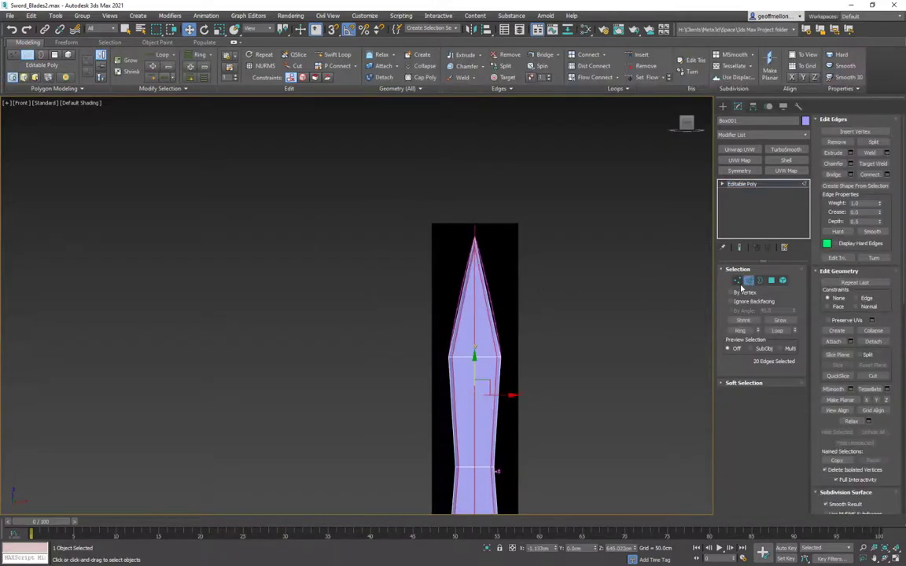
pyautogui.moveTo(543, 311); pyautogui.dragTo(366, 305)
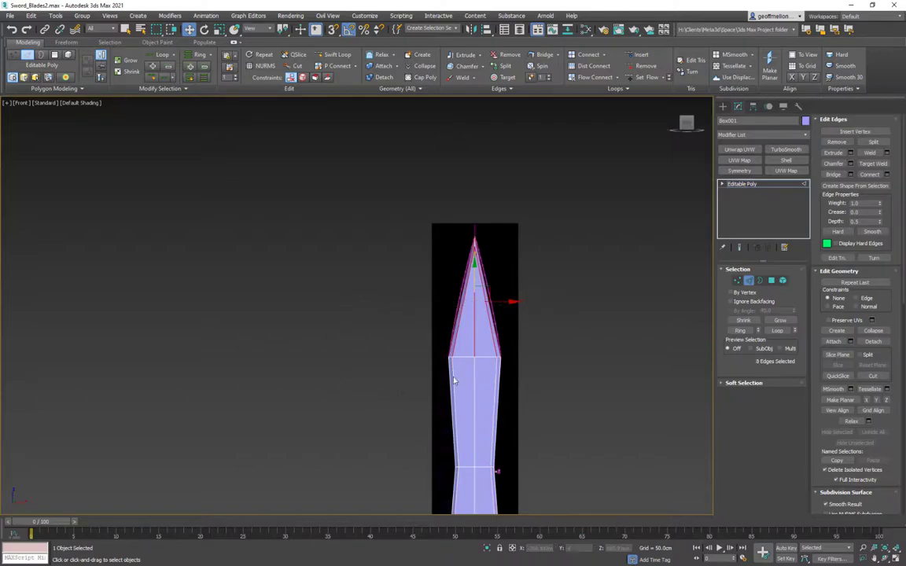
pyautogui.rightClick(603, 282)
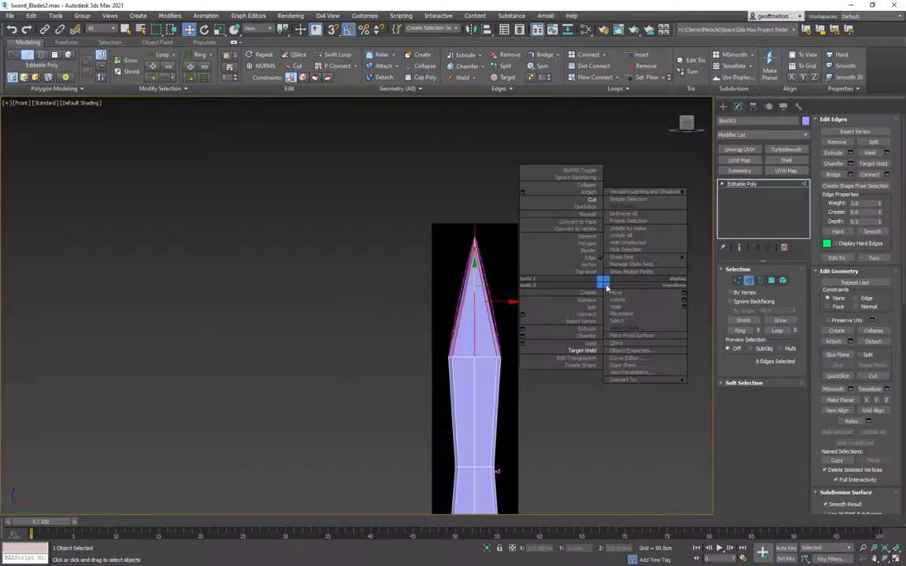
pyautogui.click(524, 314)
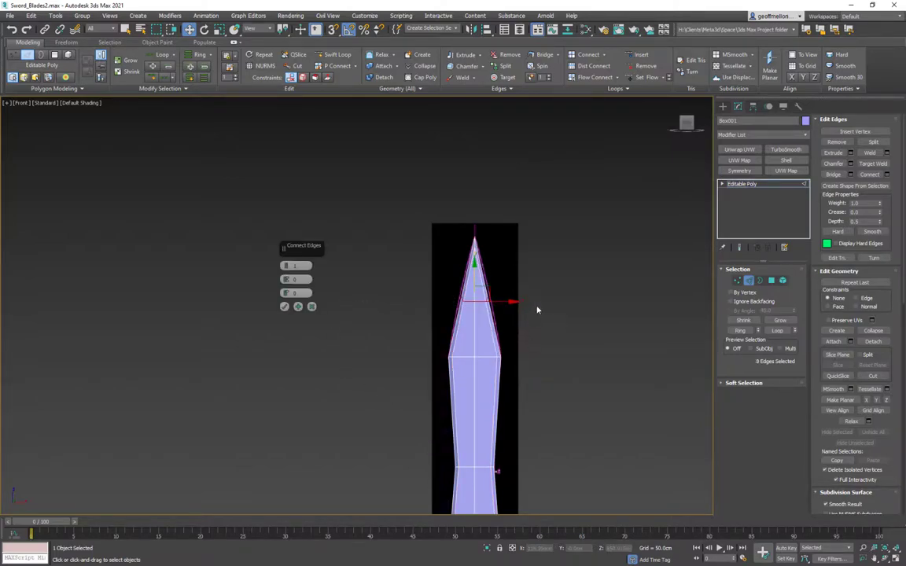
pyautogui.scroll(3, 550, 291)
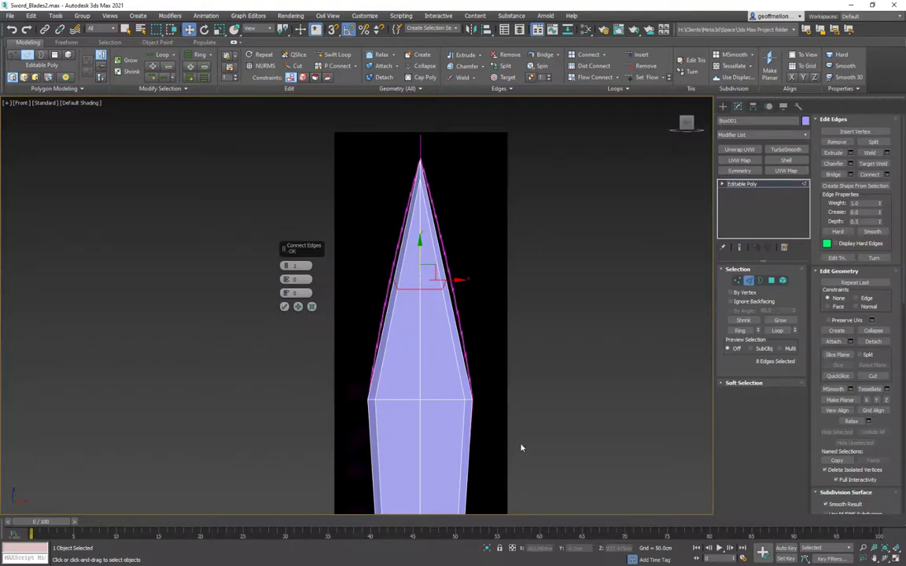
pyautogui.scroll(2, 471, 290)
pyautogui.scroll(-4, 514, 388)
pyautogui.moveTo(513, 388); pyautogui.dragTo(485, 248, button='middle')
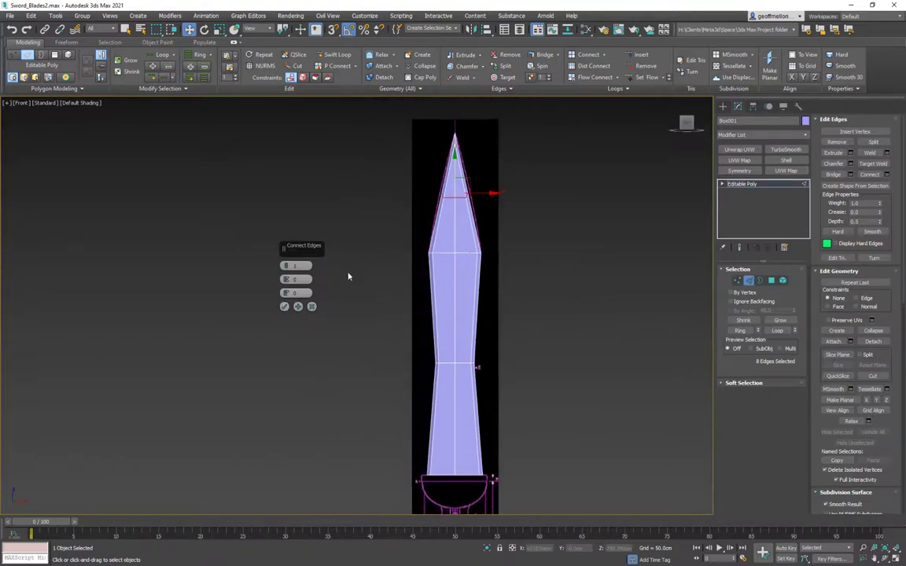
pyautogui.click(298, 307)
pyautogui.click(311, 307)
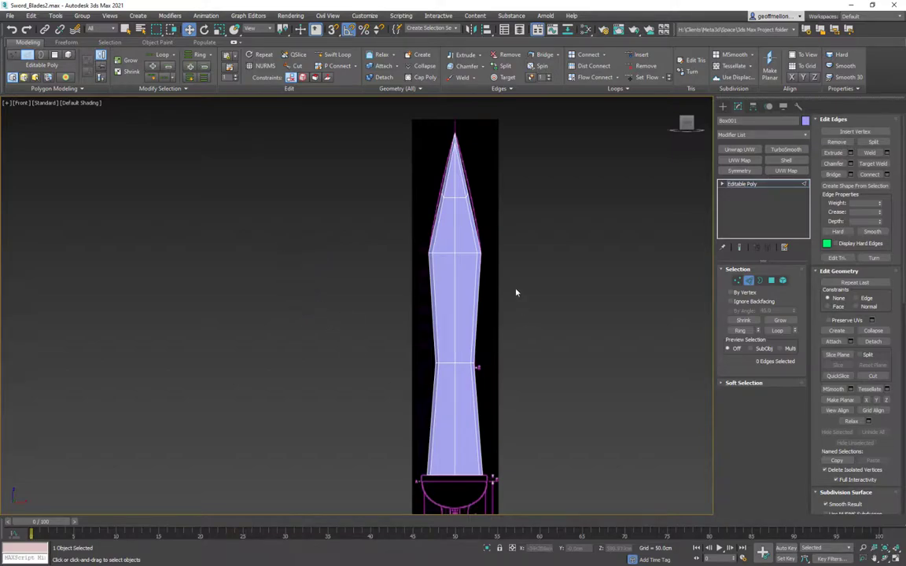
# Select the whole edge loop across the middle of the blade's tip
pyautogui.moveTo(507, 275); pyautogui.dragTo(512, 385, button='middle')
pyautogui.scroll(5, 512, 386)
pyautogui.doubleClick(417, 227)
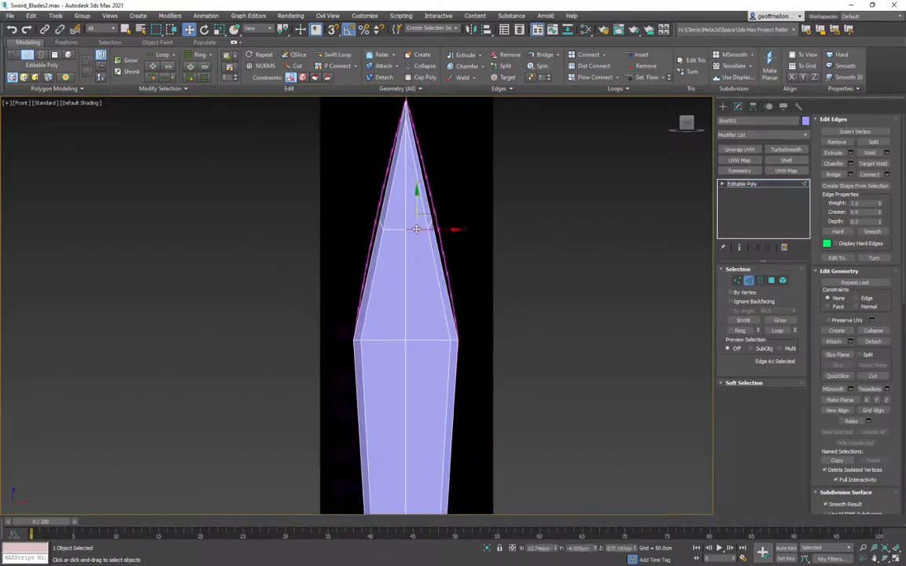
pyautogui.moveTo(576, 259); pyautogui.dragTo(605, 300, button='middle')
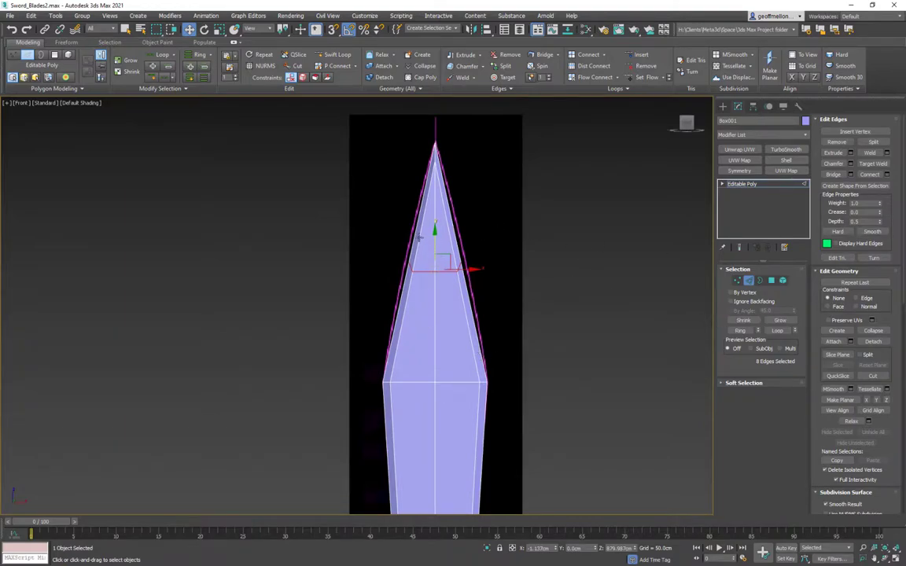
pyautogui.scroll(4, 420, 237)
pyautogui.scroll(-5, 586, 324)
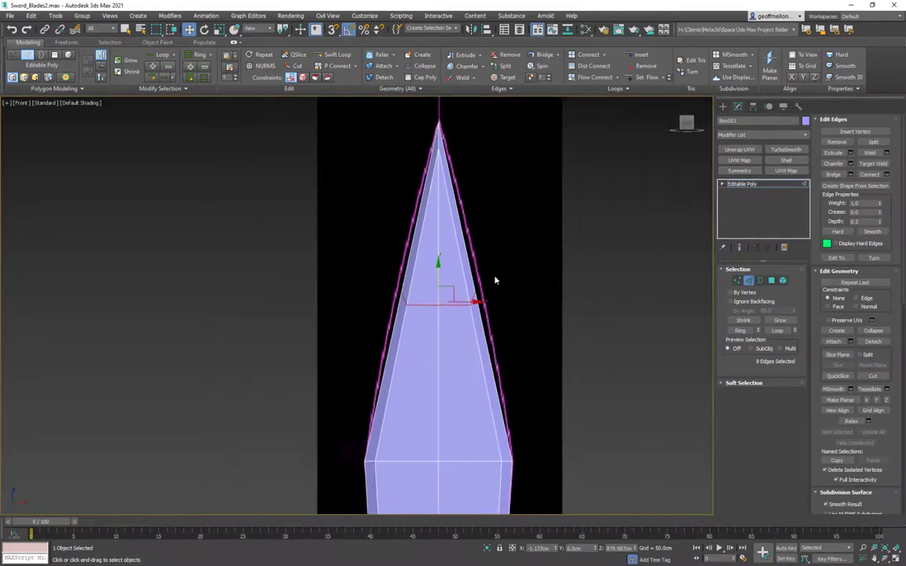
# Try flattening the tip's edge loop in Z, and try sliding it along the blade with the Edge constraint
pyautogui.click(887, 402)
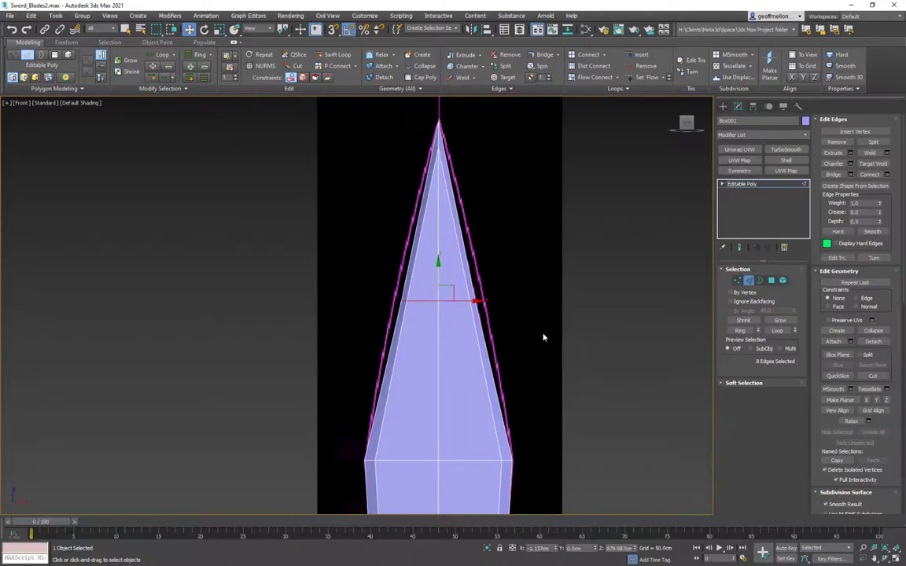
pyautogui.hotkey('ctrl', 'z')
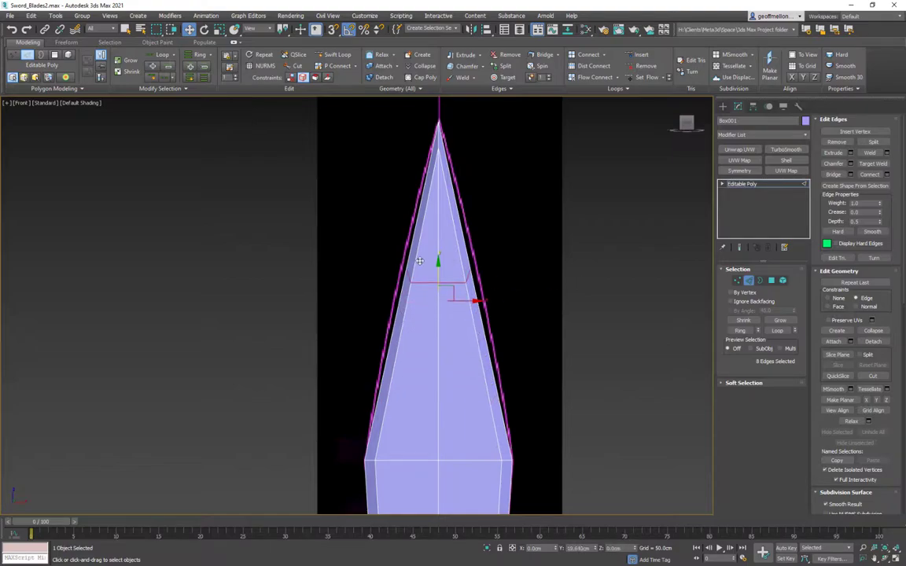
pyautogui.moveTo(430, 286); pyautogui.dragTo(430, 291)
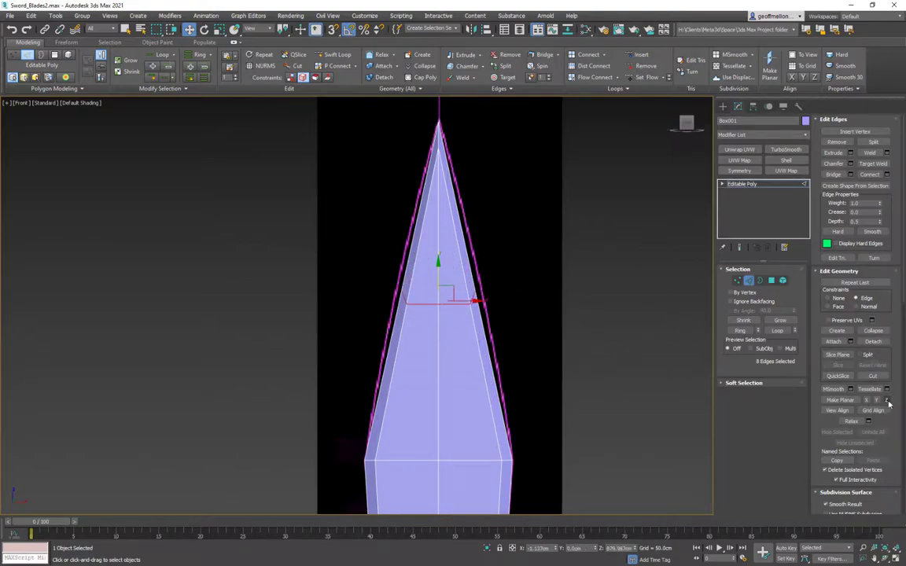
# Make the tip's edge loop planar in Z and, with constraints set to None, scale it wider in X to meet the reference outline
pyautogui.click(886, 401)
pyautogui.click(838, 299)
pyautogui.press('r')
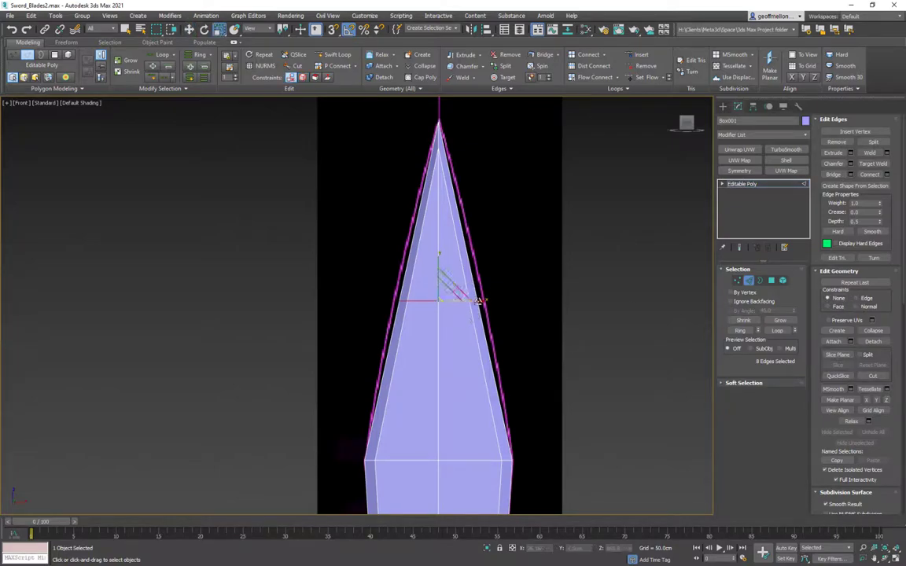
pyautogui.moveTo(481, 300); pyautogui.dragTo(485, 301)
pyautogui.scroll(3, 399, 300)
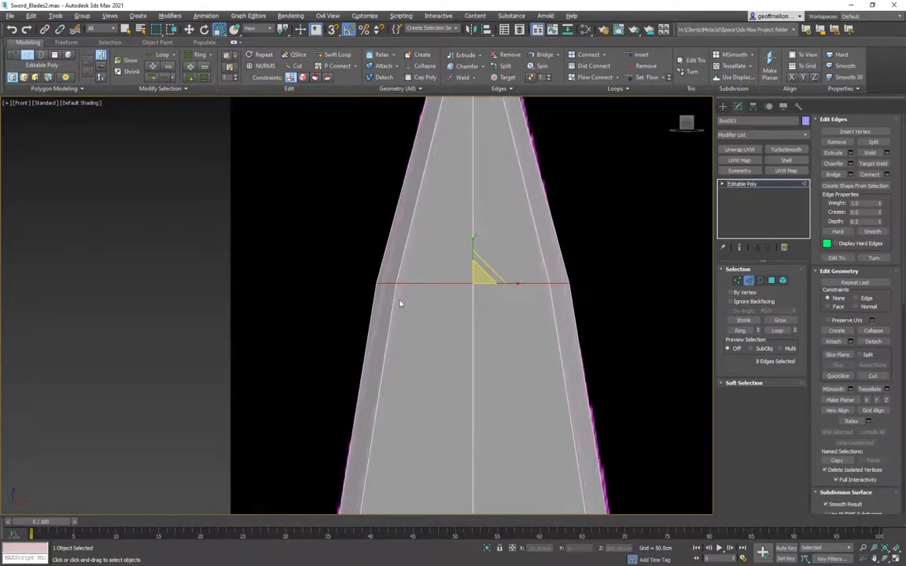
pyautogui.scroll(2, 531, 318)
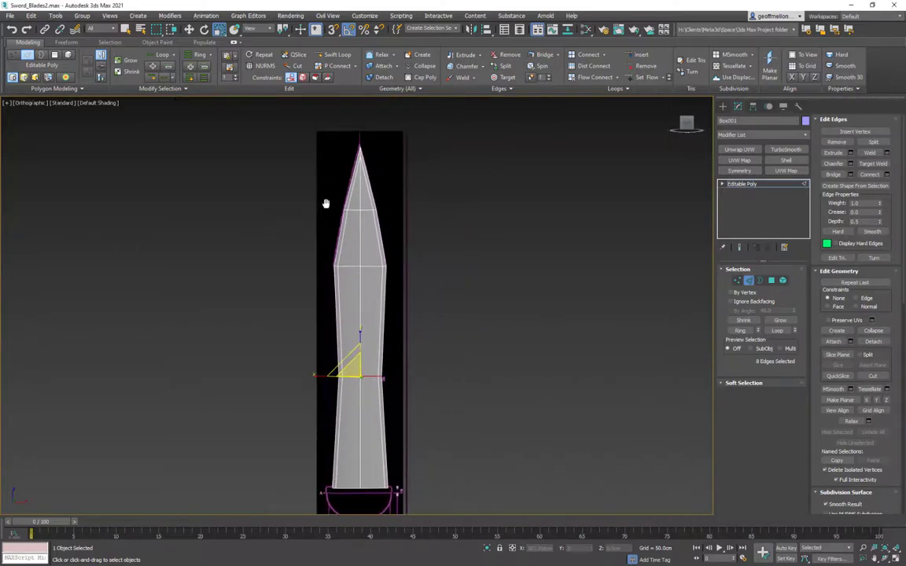
# Start a chamfer with settings on the edge loop at the blade's narrow waist and change the chamfer type
pyautogui.keyDown('alt'); pyautogui.moveTo(325, 202); pyautogui.dragTo(407, 221, button='middle'); pyautogui.keyUp('alt')
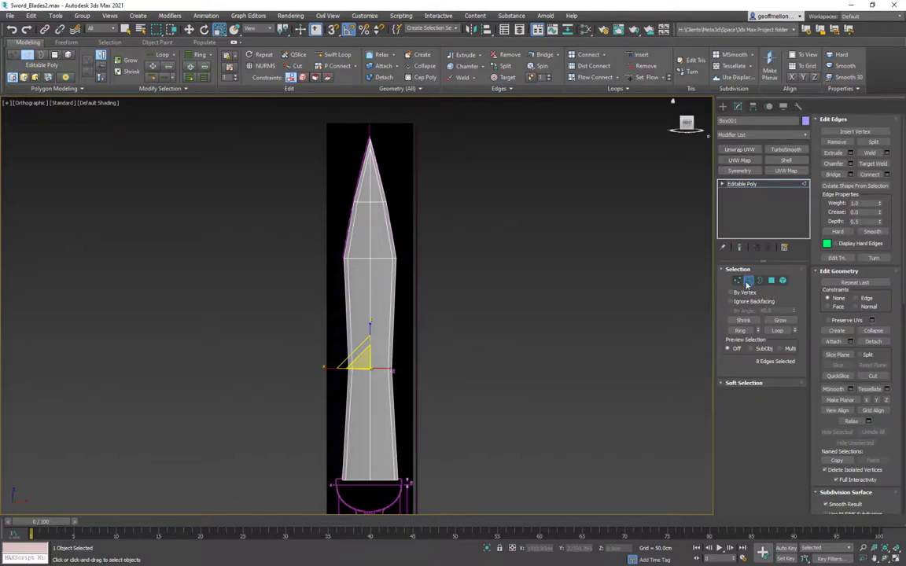
pyautogui.rightClick(551, 269)
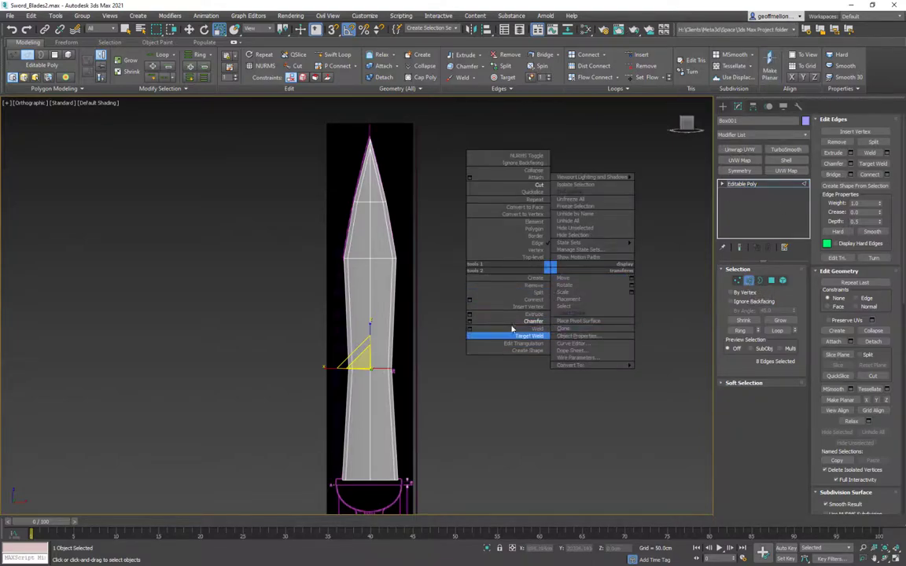
pyautogui.click(472, 324)
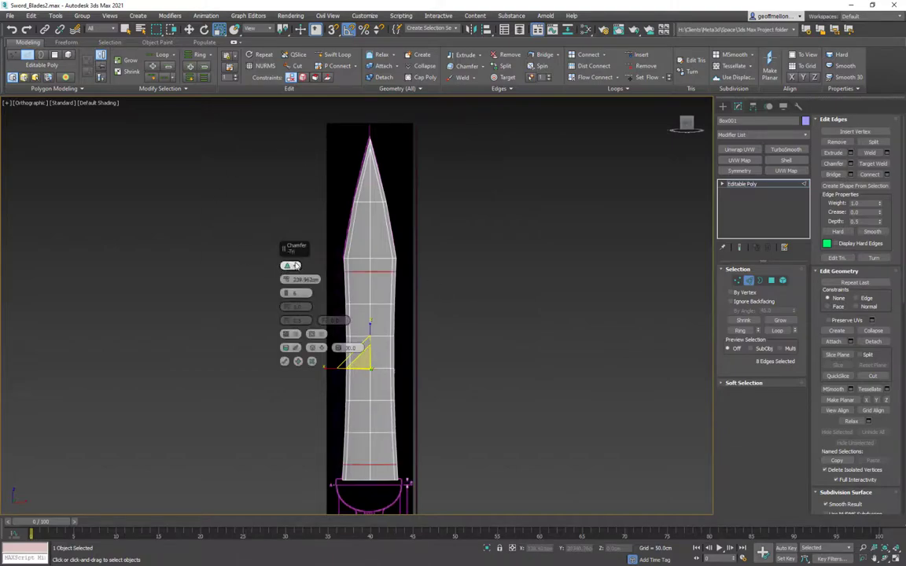
pyautogui.click(292, 266)
pyautogui.click(309, 294)
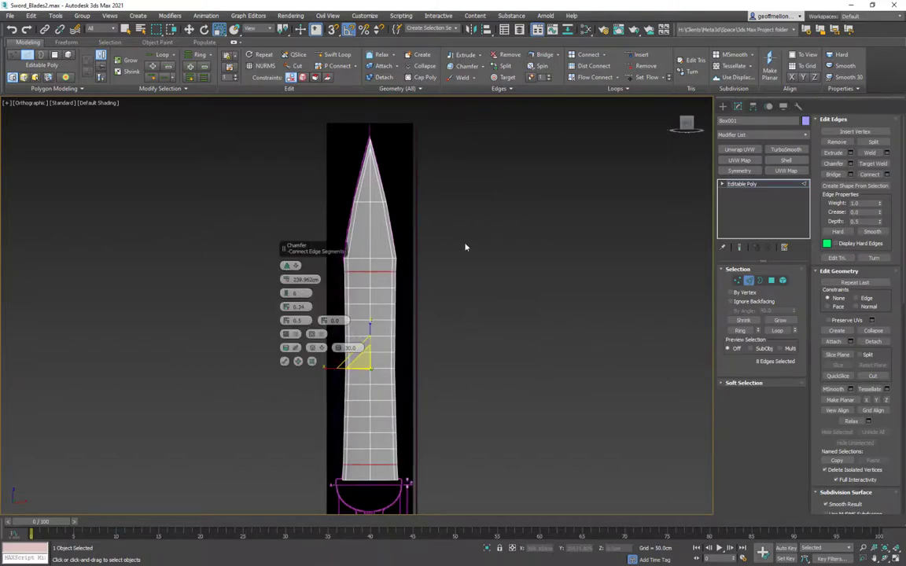
# Reselect the complete edge loop at the blade's waist and set the chamfer to 1 segment
pyautogui.moveTo(466, 246); pyautogui.dragTo(529, 302, button='middle')
pyautogui.click(586, 273)
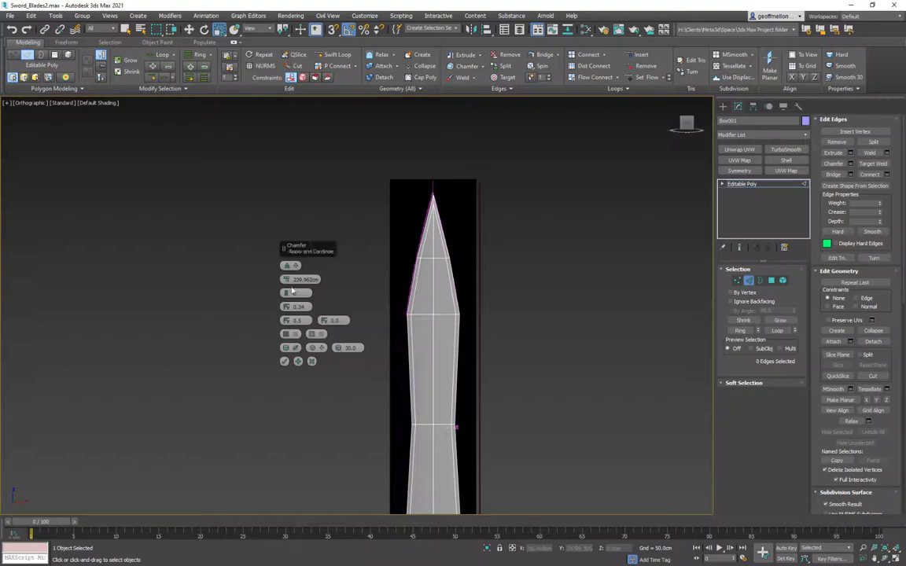
pyautogui.moveTo(426, 438); pyautogui.dragTo(455, 247, button='middle')
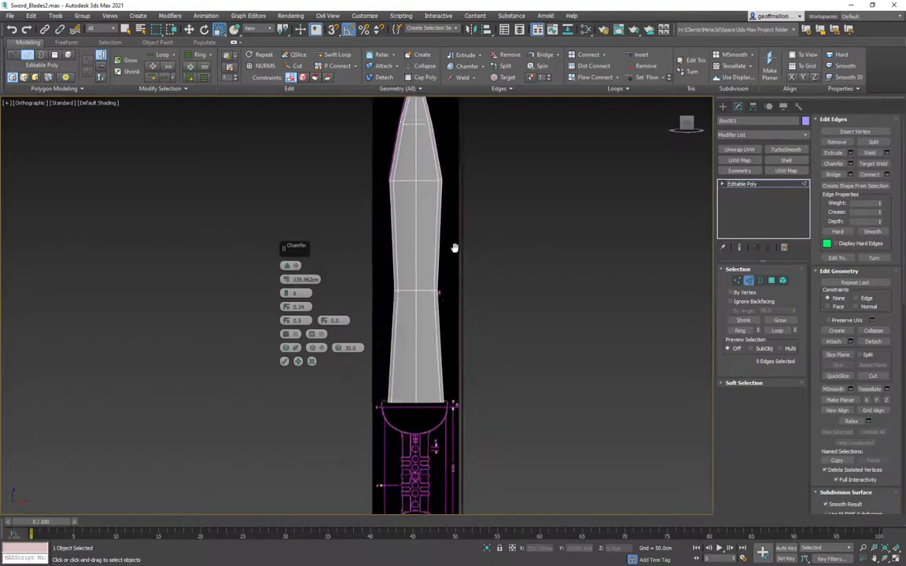
pyautogui.click(435, 287)
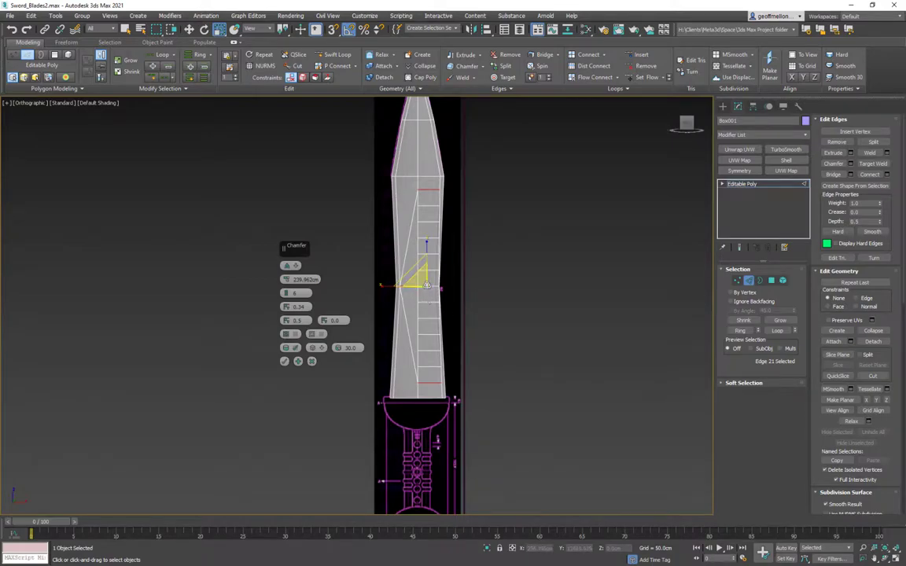
pyautogui.doubleClick(426, 286)
pyautogui.moveTo(299, 294); pyautogui.dragTo(215, 289)
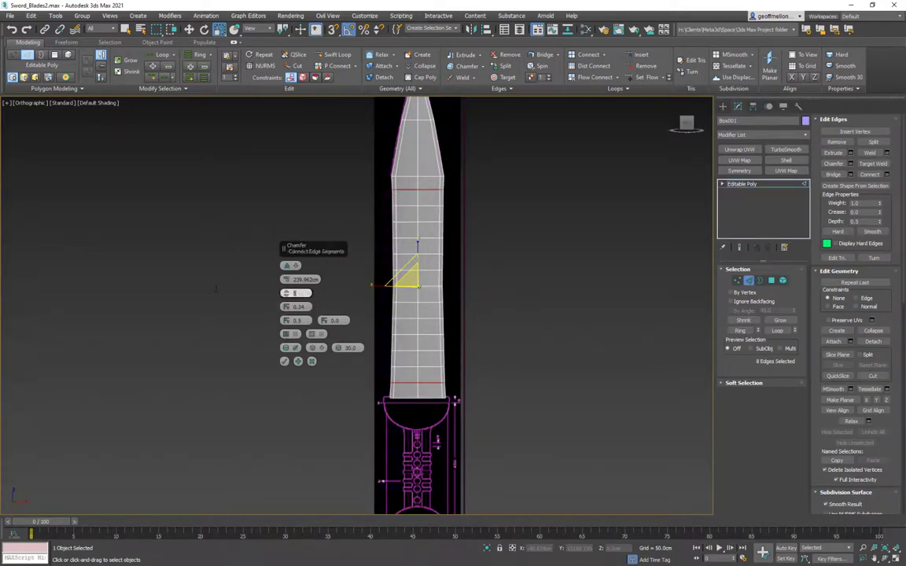
pyautogui.write('1')
pyautogui.press('Return')
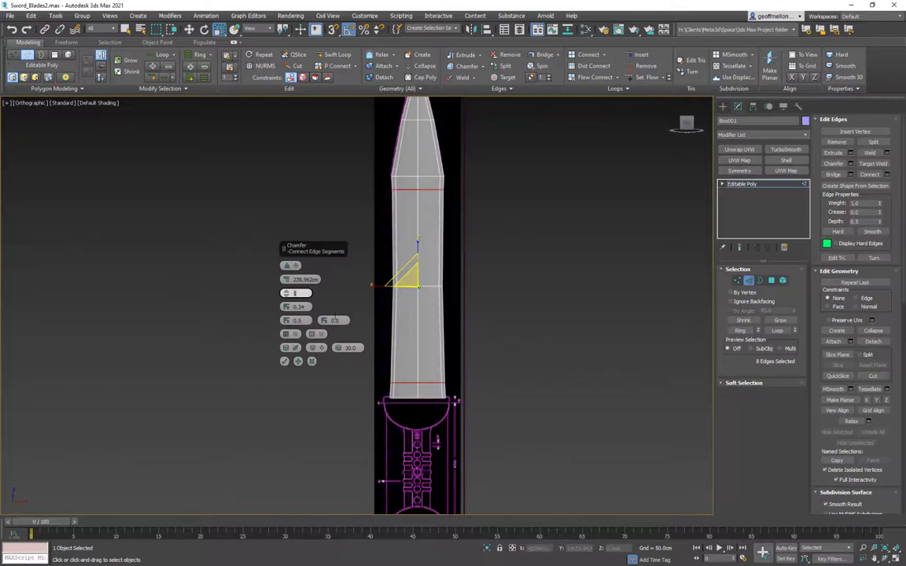
# Apply and undo the waist chamfer, and start it again with an Edge Depth of 0.5
pyautogui.press('Return')
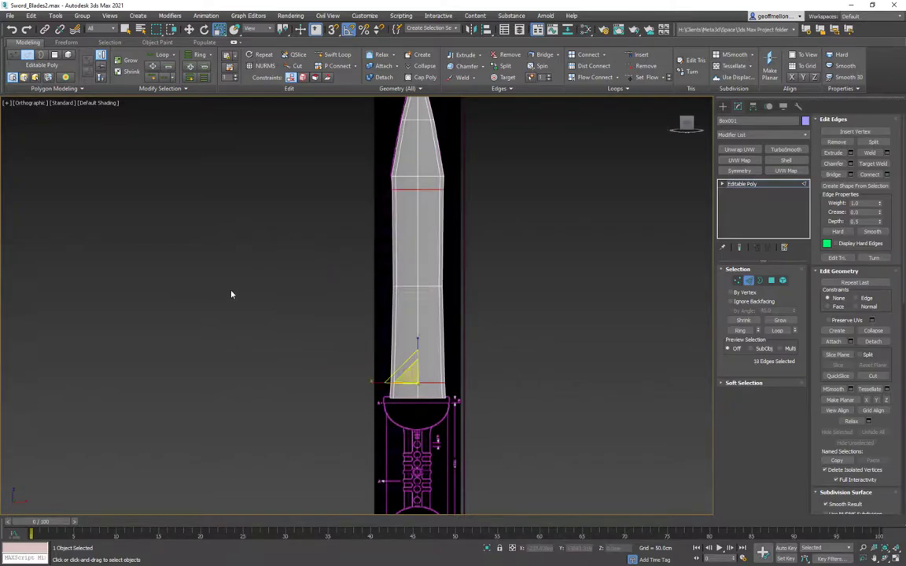
pyautogui.hotkey('ctrl', 'z')
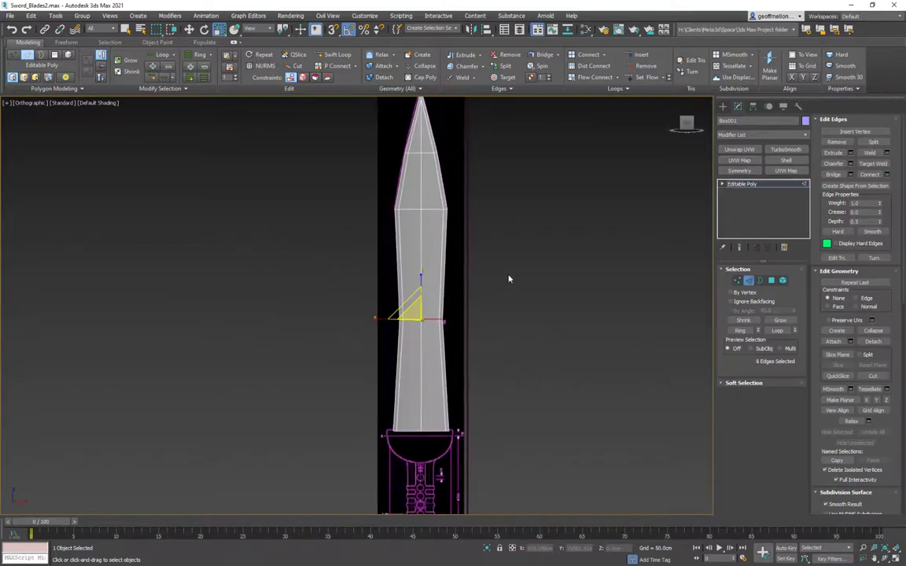
pyautogui.rightClick(579, 255)
pyautogui.click(497, 306)
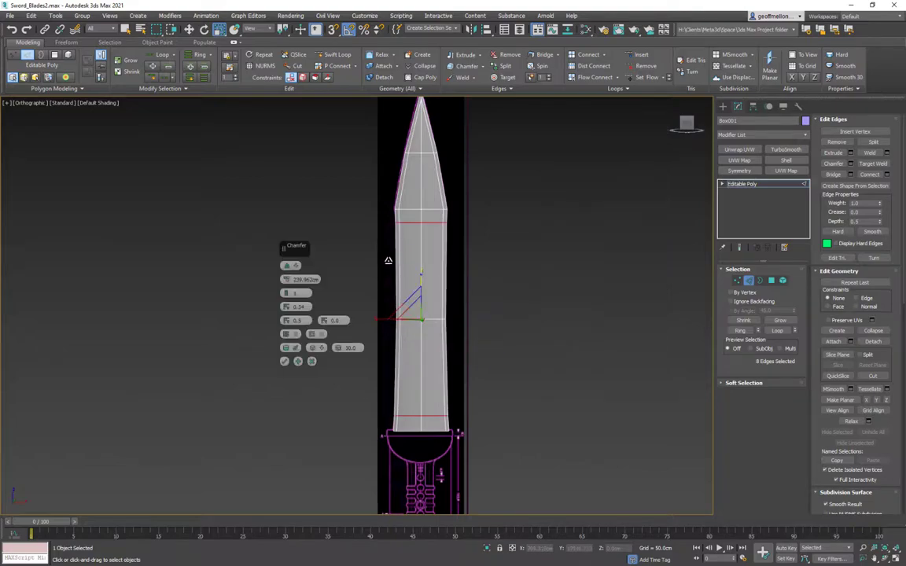
pyautogui.moveTo(307, 308); pyautogui.dragTo(245, 300)
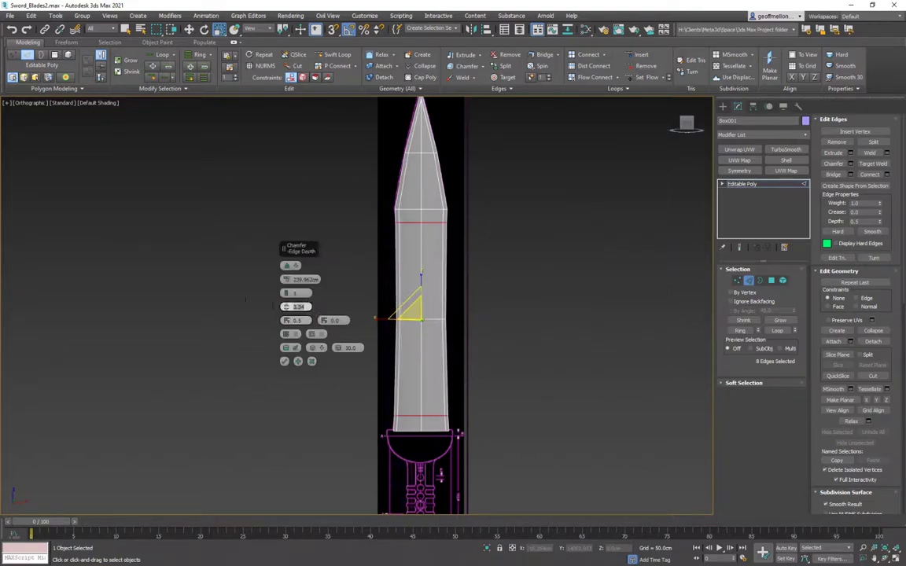
pyautogui.press('Return')
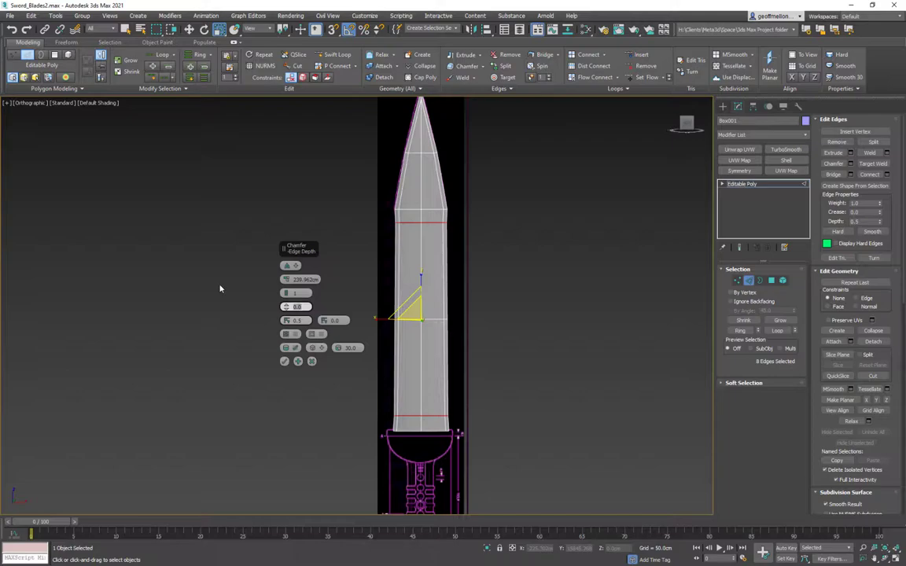
pyautogui.write('.5')
pyautogui.press('Return')
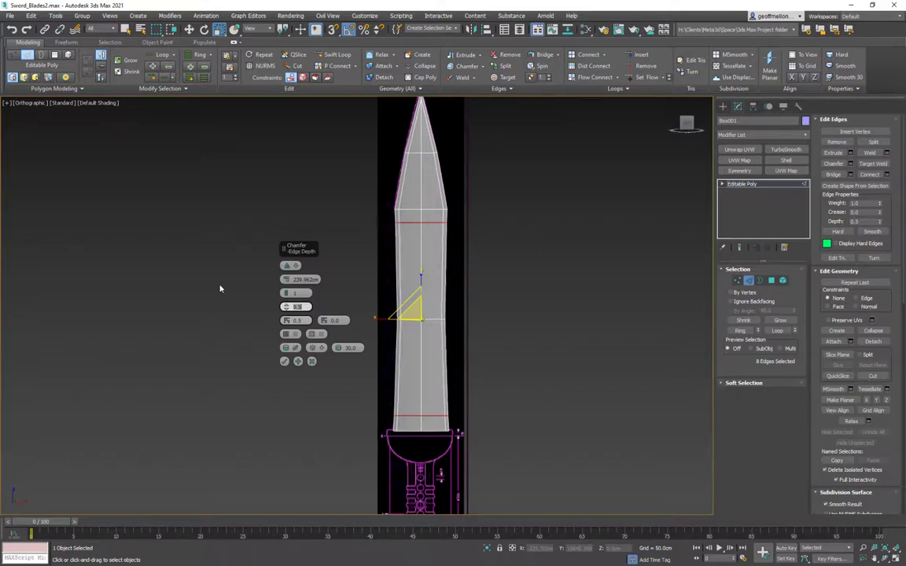
# Inspect the chamfer preview on the blade's waist and switch the chamfer type to Tri
pyautogui.moveTo(281, 263); pyautogui.dragTo(272, 271, button='middle')
pyautogui.scroll(4, 346, 278)
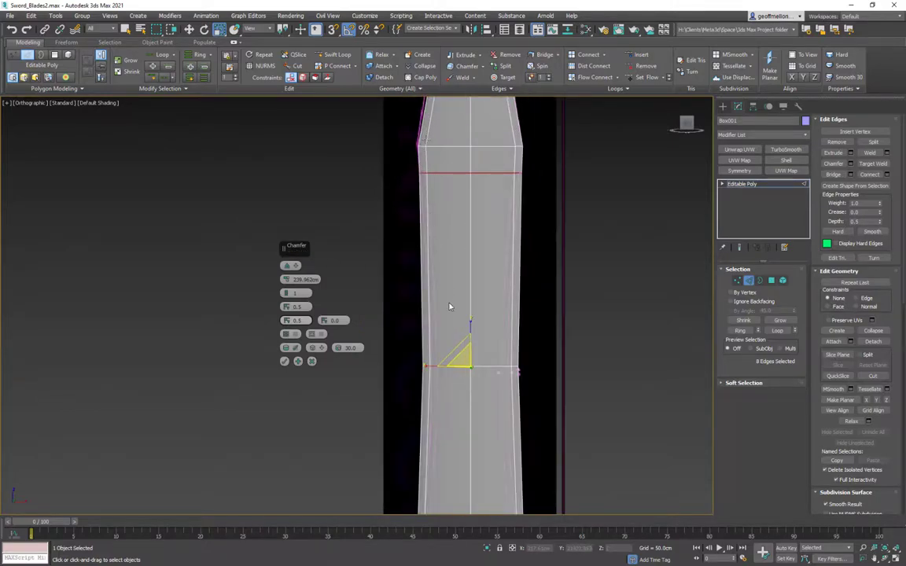
pyautogui.scroll(-2, 436, 452)
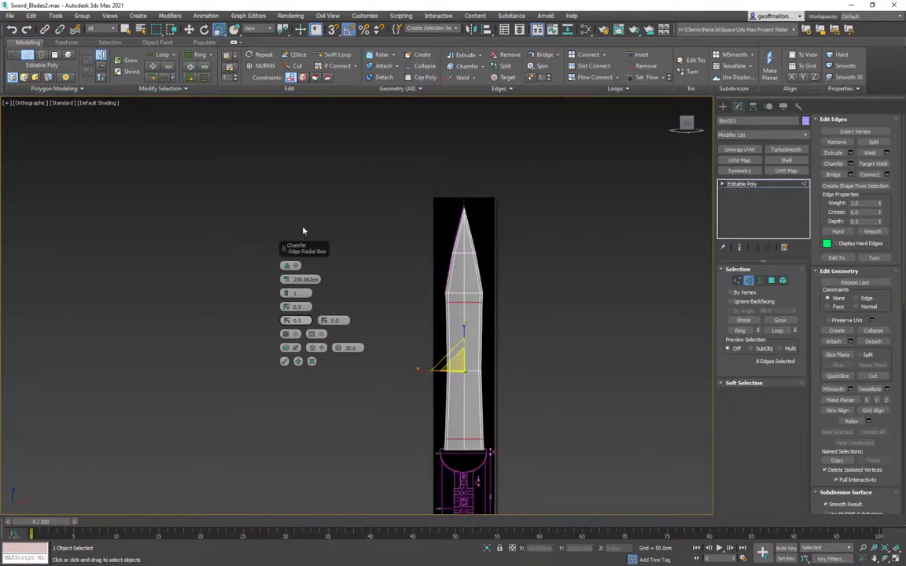
pyautogui.click(290, 265)
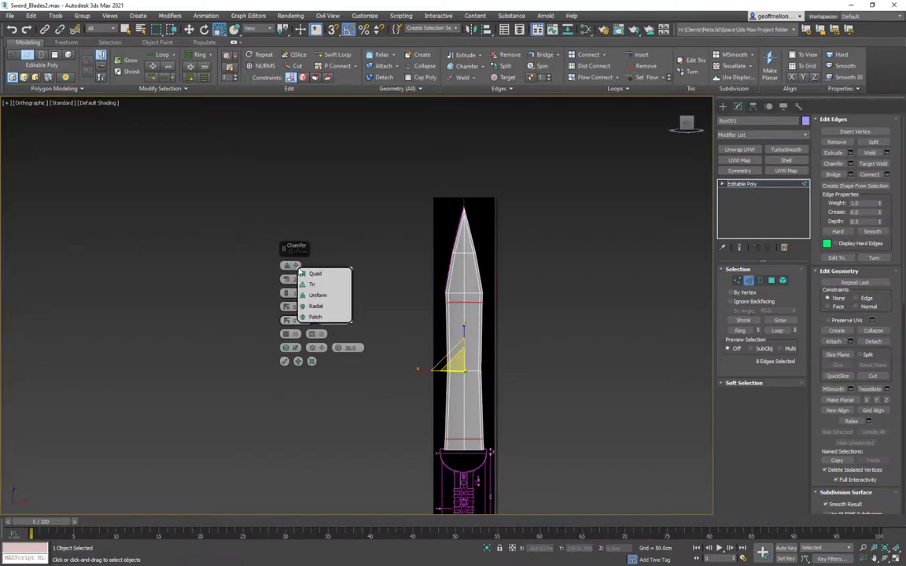
pyautogui.click(309, 284)
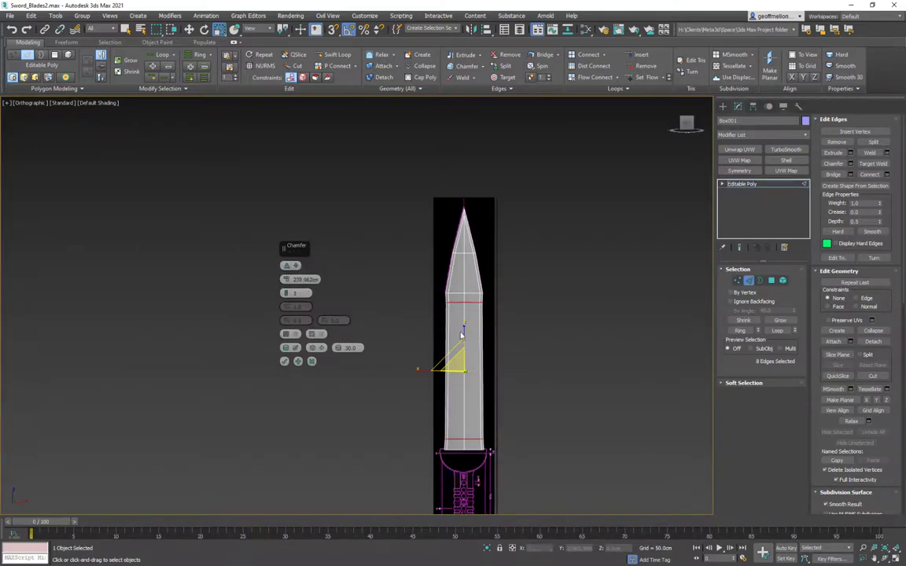
# Set the chamfer around the blade's waist to 8 connect edge segments, apply it and keep the chamfer settings open
pyautogui.click(286, 292)
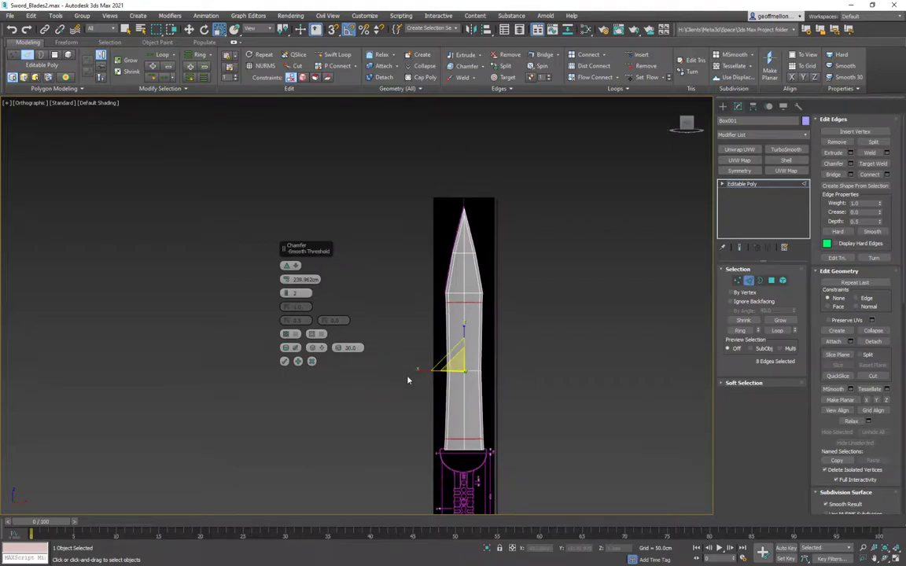
pyautogui.moveTo(498, 333); pyautogui.dragTo(502, 305, button='middle')
pyautogui.scroll(2, 501, 305)
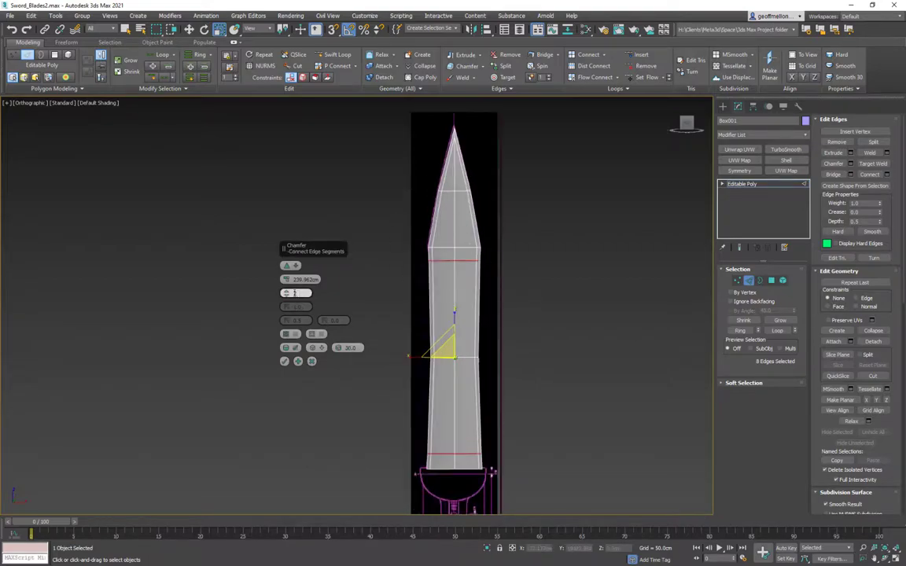
pyautogui.moveTo(286, 293); pyautogui.dragTo(291, 282)
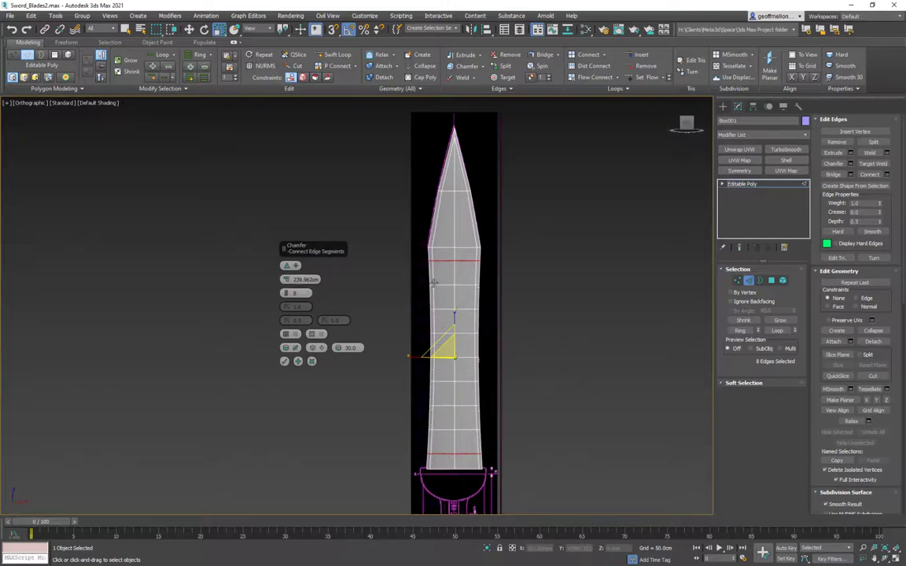
pyautogui.moveTo(502, 229); pyautogui.dragTo(474, 235, button='middle')
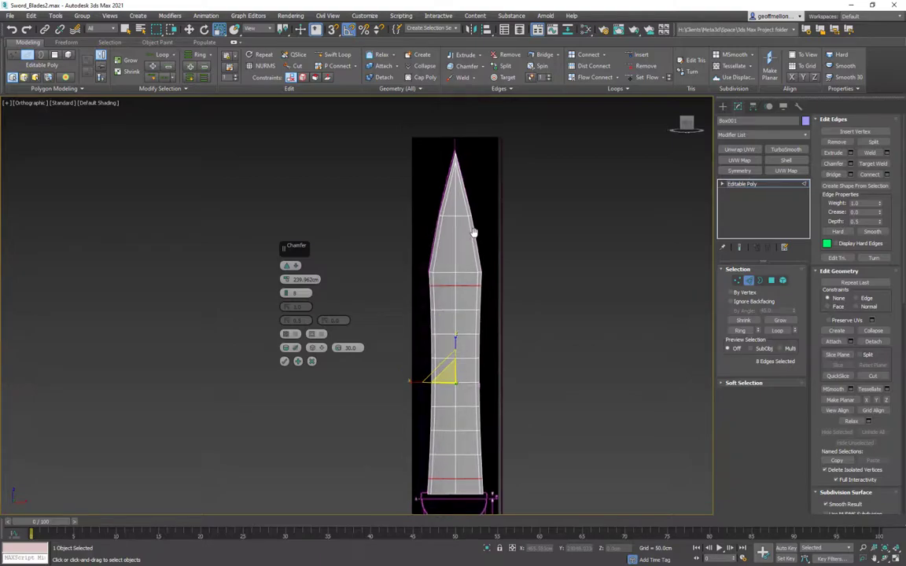
pyautogui.click(298, 361)
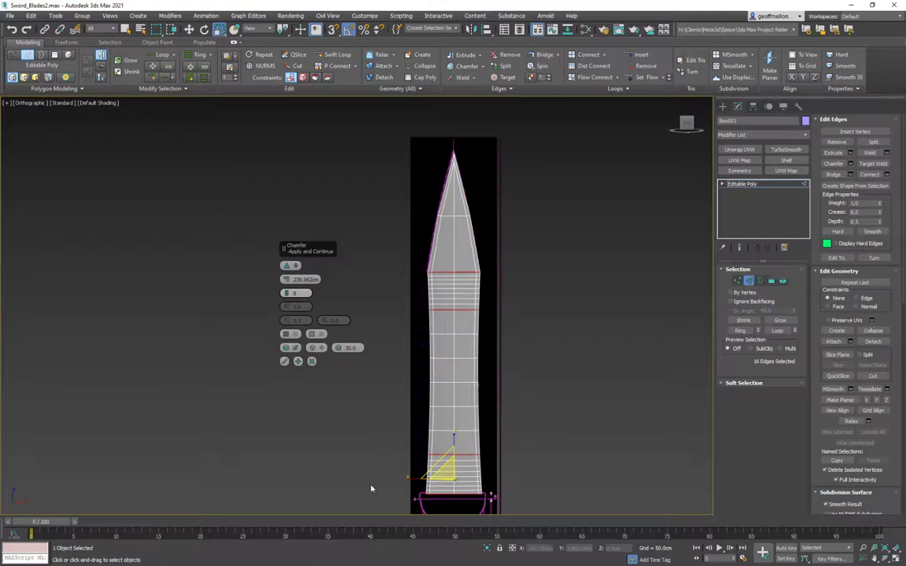
# Chamfer the edge loop across the middle of the blade's tip with 5 connect edge segments
pyautogui.click(461, 216)
pyautogui.doubleClick(462, 216)
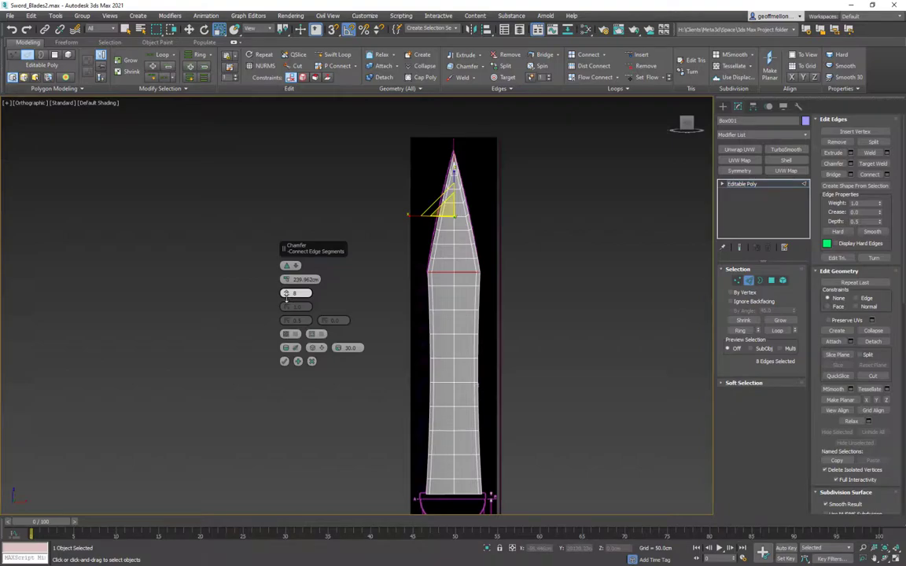
pyautogui.moveTo(287, 299); pyautogui.dragTo(285, 304)
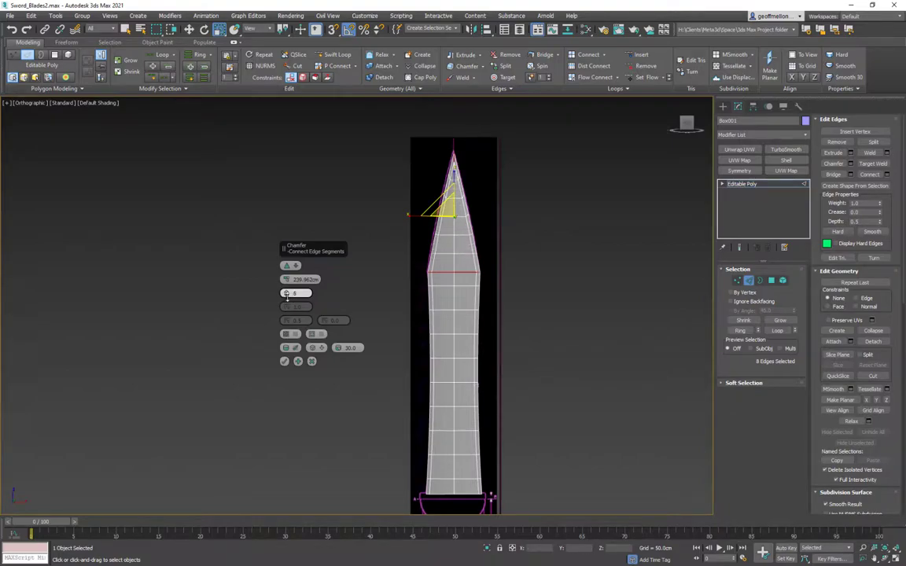
pyautogui.moveTo(285, 295); pyautogui.dragTo(283, 300)
pyautogui.keyDown('alt'); pyautogui.moveTo(461, 261); pyautogui.dragTo(355, 283, button='middle'); pyautogui.keyUp('alt')
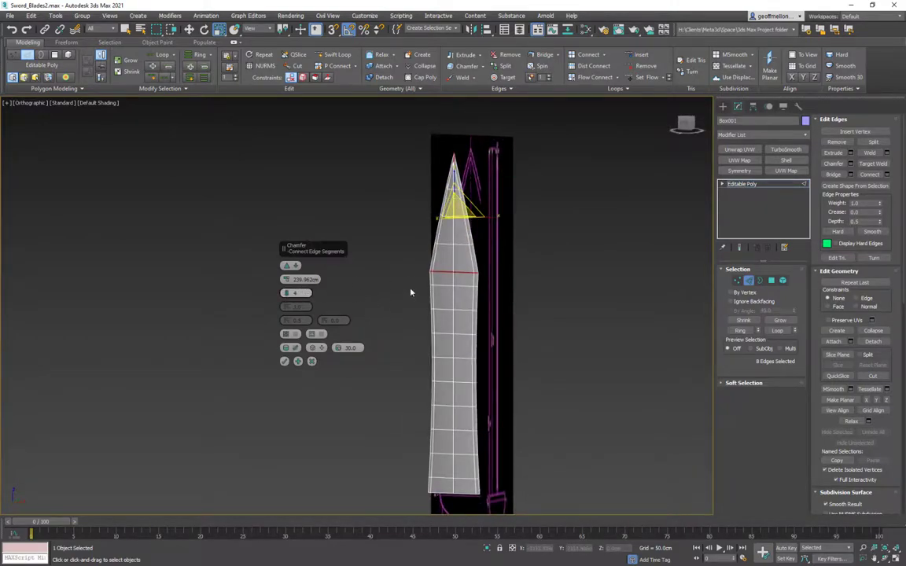
pyautogui.keyDown('alt'); pyautogui.moveTo(411, 292); pyautogui.dragTo(370, 283, button='middle'); pyautogui.keyUp('alt')
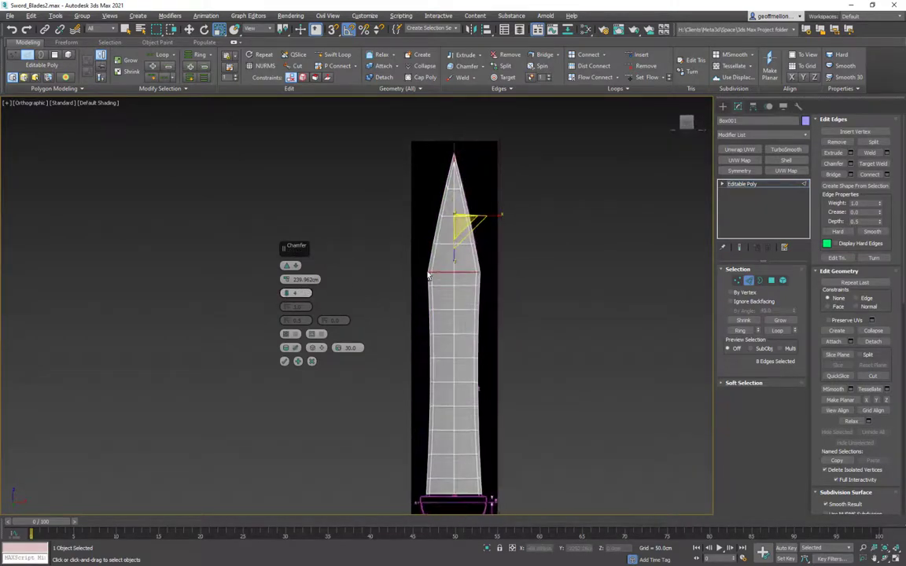
pyautogui.click(287, 292)
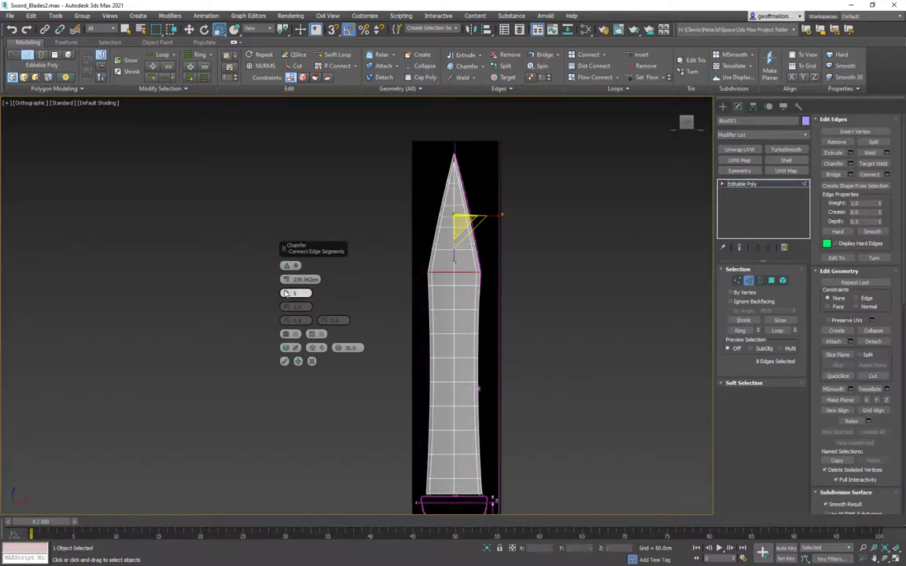
pyautogui.keyDown('alt'); pyautogui.moveTo(482, 265); pyautogui.dragTo(457, 333, button='middle'); pyautogui.keyUp('alt')
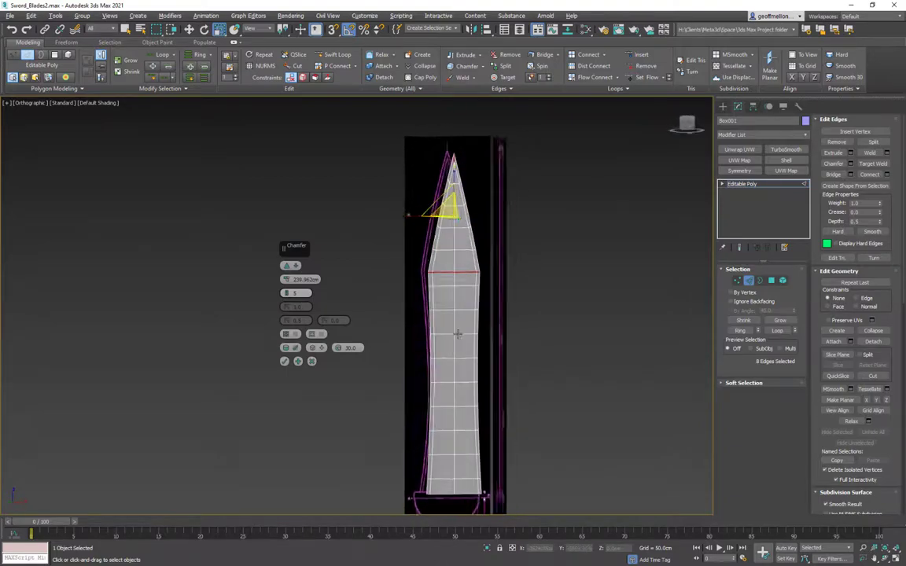
pyautogui.click(285, 361)
# Clear the edge selection, leave edge editing and examine the blade's shading from an angle
pyautogui.keyDown('alt'); pyautogui.moveTo(370, 346); pyautogui.dragTo(390, 305, button='middle'); pyautogui.keyUp('alt')
pyautogui.click(256, 265)
pyautogui.click(751, 281)
pyautogui.keyDown('alt'); pyautogui.moveTo(519, 236); pyautogui.dragTo(581, 211, button='middle'); pyautogui.keyUp('alt')
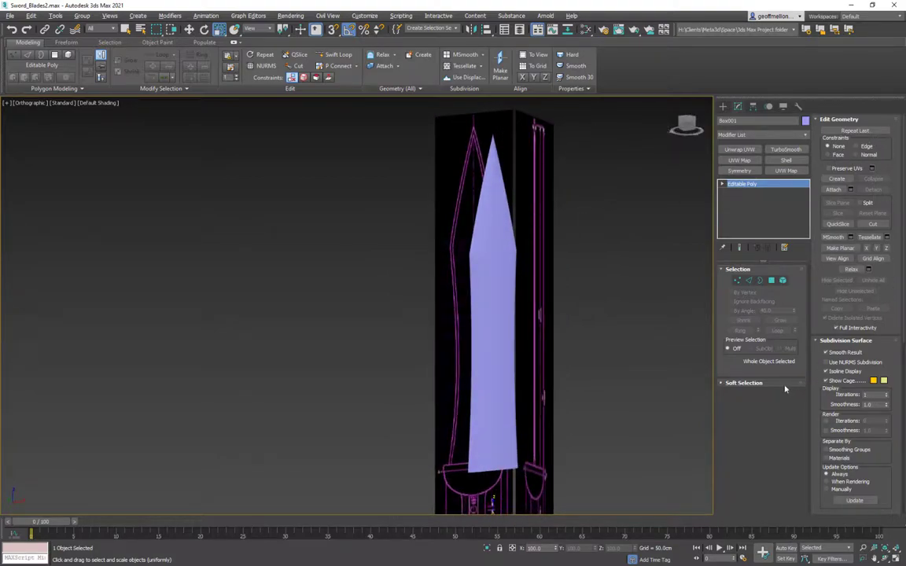
# Switch to polygon editing and select the lengthwise loops of central faces on both sides of the blade
pyautogui.click(772, 281)
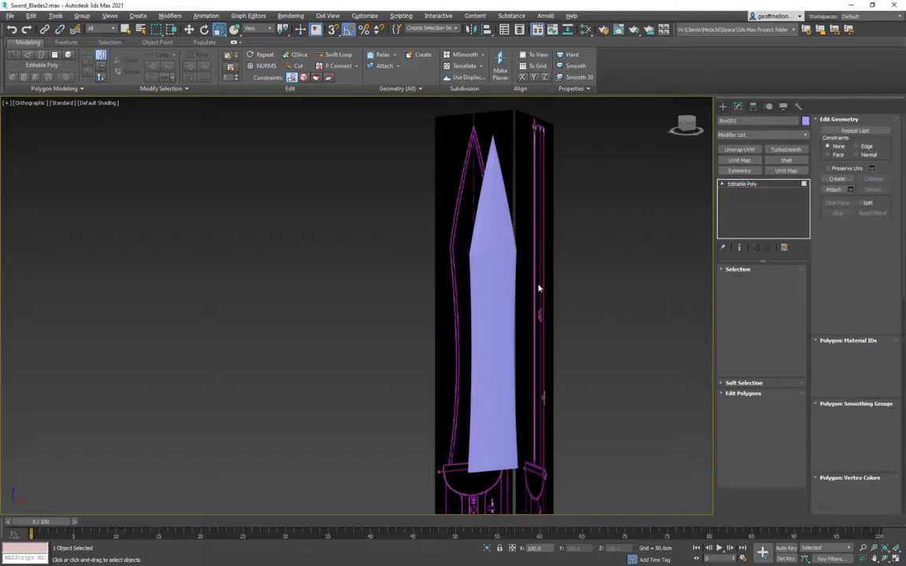
pyautogui.click(492, 205)
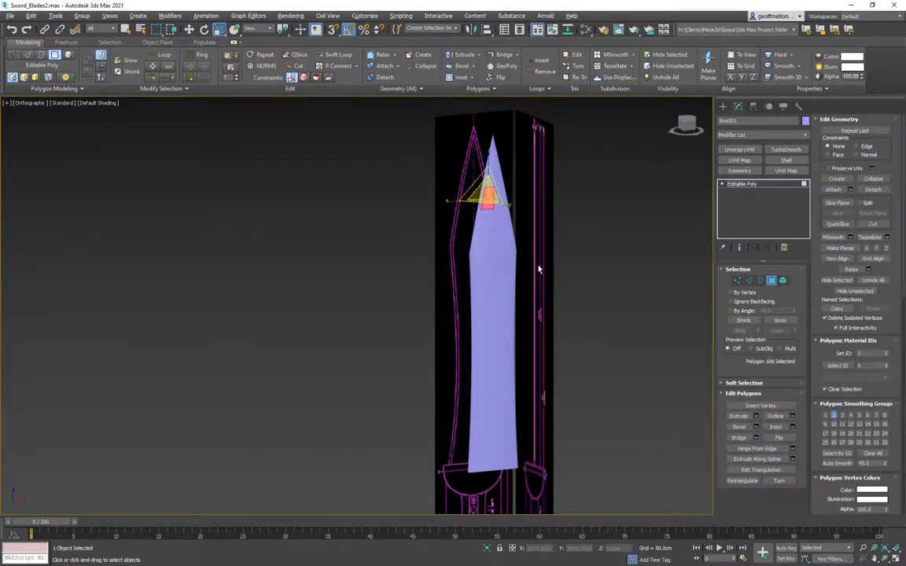
pyautogui.keyDown('alt'); pyautogui.moveTo(492, 204); pyautogui.dragTo(493, 225, button='middle'); pyautogui.keyUp('alt')
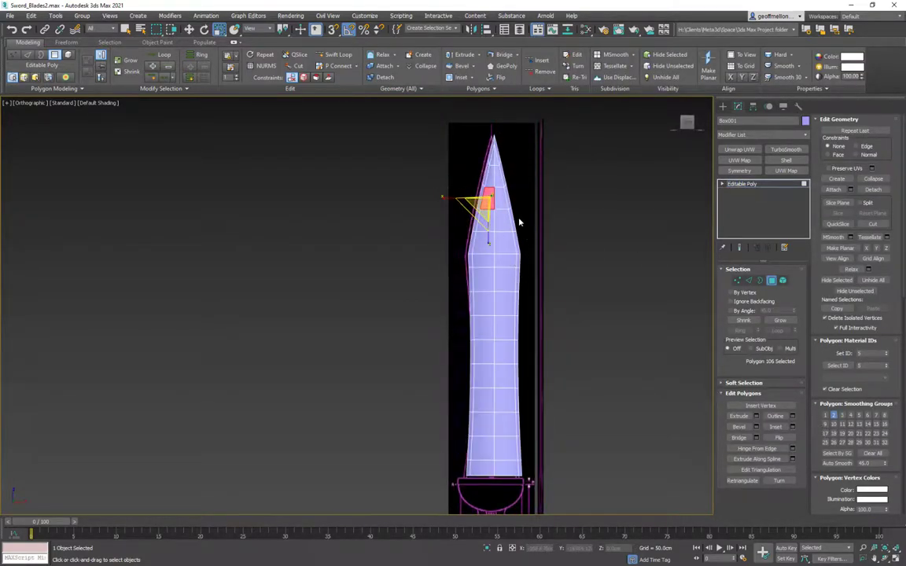
pyautogui.click(502, 223)
pyautogui.keyDown('ctrl'); pyautogui.click(488, 223); pyautogui.keyUp('ctrl')
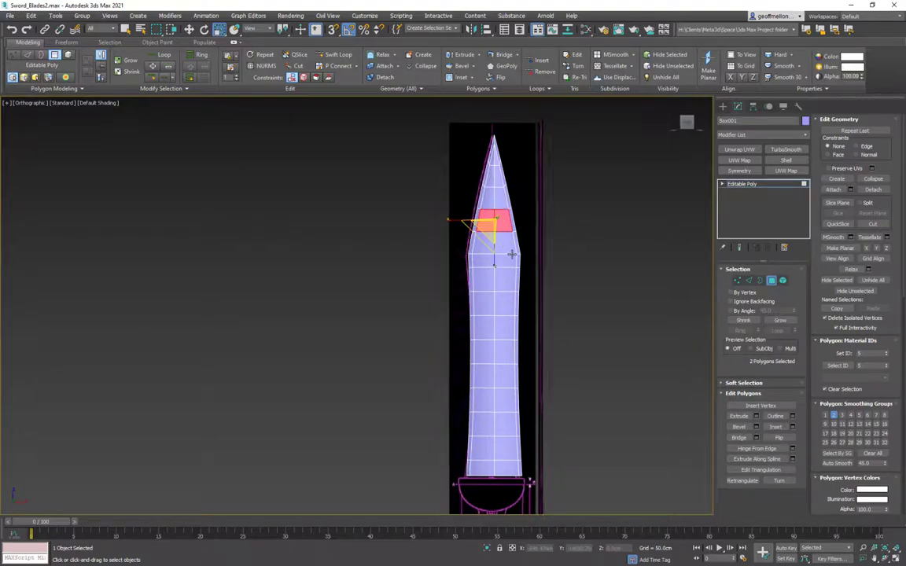
pyautogui.press('f')
pyautogui.press('z')
pyautogui.scroll(-5, 469, 236)
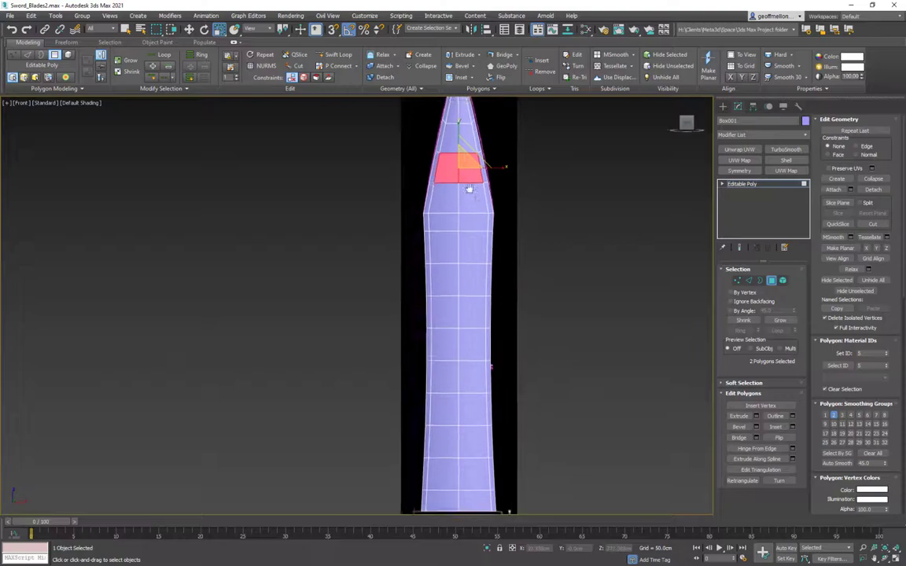
pyautogui.scroll(-3, 469, 189)
pyautogui.scroll(5, 469, 354)
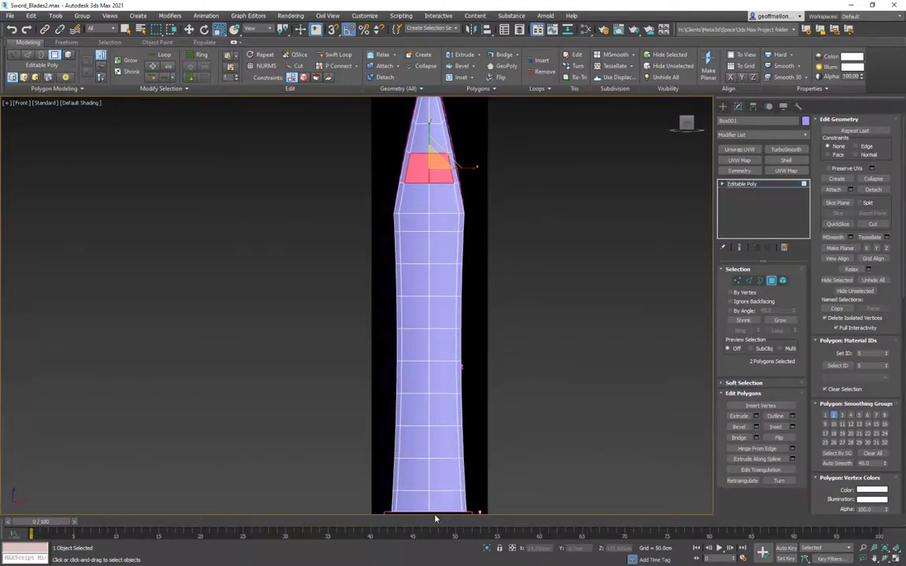
pyautogui.keyDown('shift'); pyautogui.click(429, 118); pyautogui.keyUp('shift')
# Isolate the blade from the reference planes, keeping its central faces selected
pyautogui.keyDown('alt'); pyautogui.moveTo(504, 273); pyautogui.dragTo(451, 241, button='middle'); pyautogui.keyUp('alt')
pyautogui.rightClick(503, 250)
pyautogui.click(528, 162)
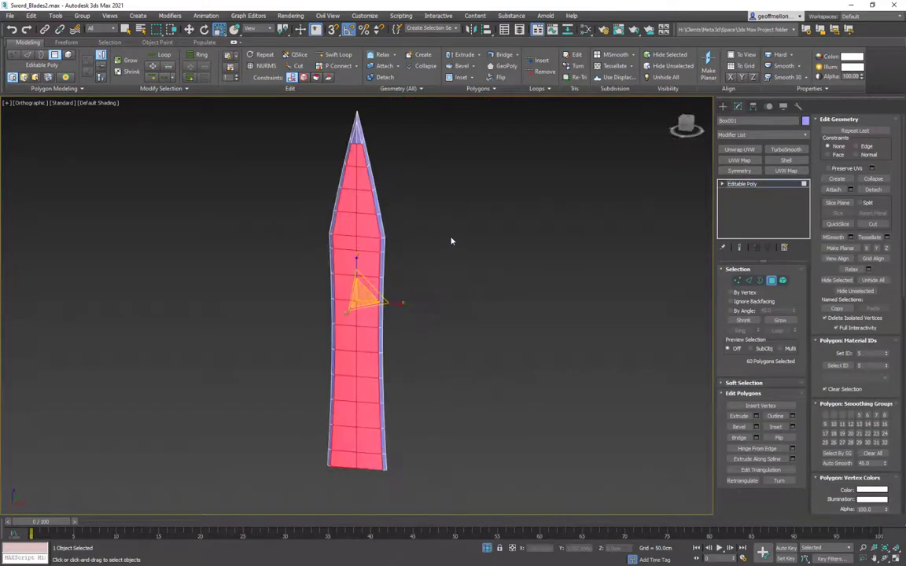
# Add the triangular central faces at the blade's point, front and back, to the polygon selection
pyautogui.moveTo(334, 102); pyautogui.dragTo(421, 316, button='middle')
pyautogui.scroll(5, 445, 351)
pyautogui.keyDown('ctrl'); pyautogui.click(452, 360); pyautogui.keyUp('ctrl')
pyautogui.keyDown('ctrl'); pyautogui.click(443, 361); pyautogui.keyUp('ctrl')
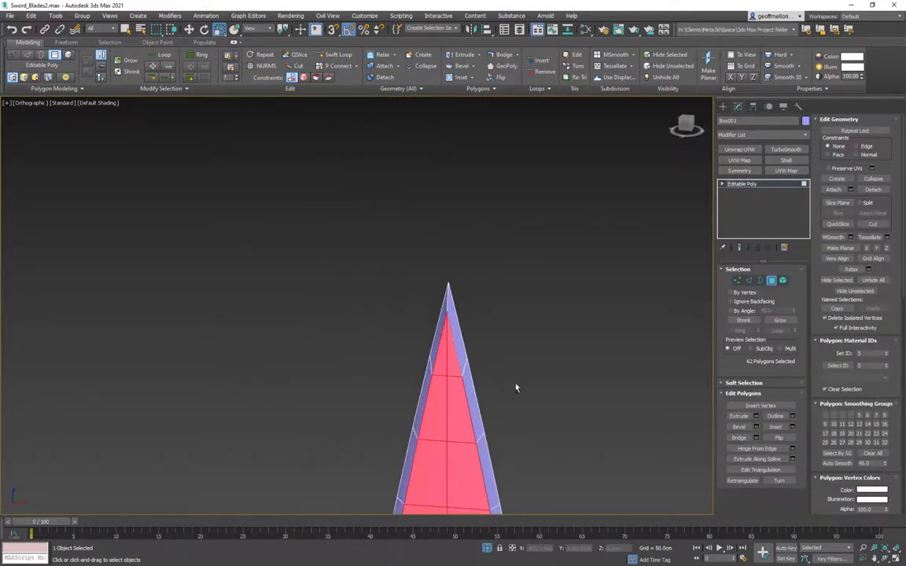
pyautogui.keyDown('alt'); pyautogui.moveTo(515, 384); pyautogui.dragTo(398, 375, button='middle'); pyautogui.keyUp('alt')
pyautogui.keyDown('ctrl'); pyautogui.click(443, 353); pyautogui.keyUp('ctrl')
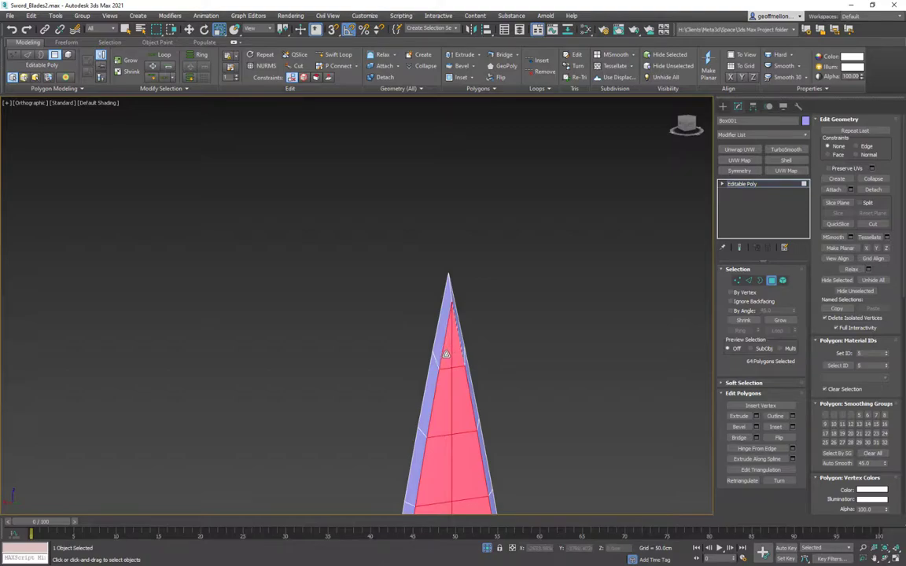
# Assign smoothing group 1 to the selected central faces of the blade
pyautogui.keyDown('alt'); pyautogui.moveTo(286, 364); pyautogui.dragTo(433, 287, button='middle'); pyautogui.keyUp('alt')
pyautogui.scroll(-4, 432, 287)
pyautogui.moveTo(426, 329); pyautogui.dragTo(418, 104, button='middle')
pyautogui.keyDown('alt'); pyautogui.moveTo(477, 315); pyautogui.dragTo(495, 316, button='middle'); pyautogui.keyUp('alt')
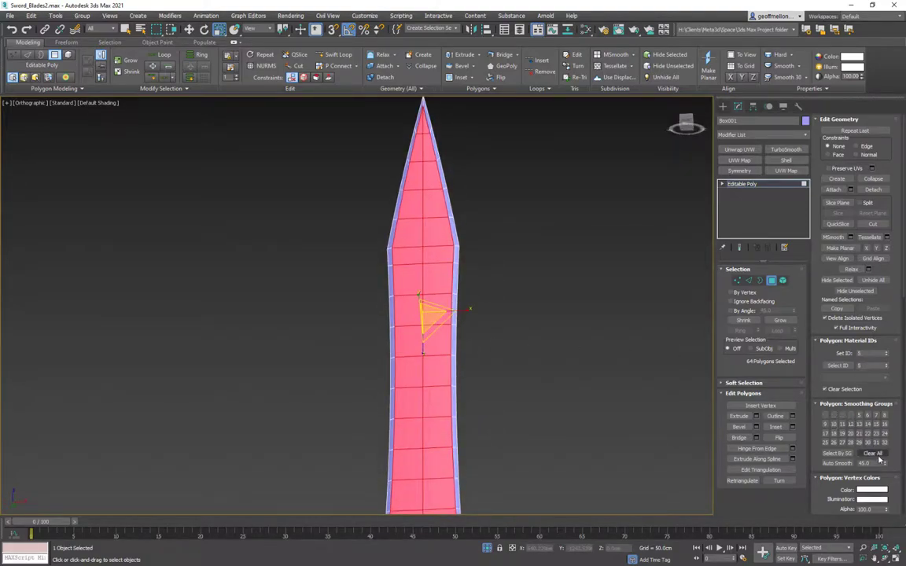
pyautogui.click(824, 414)
# Select the five bevel faces along one edge of the blade's tapered tip
pyautogui.moveTo(488, 260); pyautogui.dragTo(539, 350, button='middle')
pyautogui.click(454, 264)
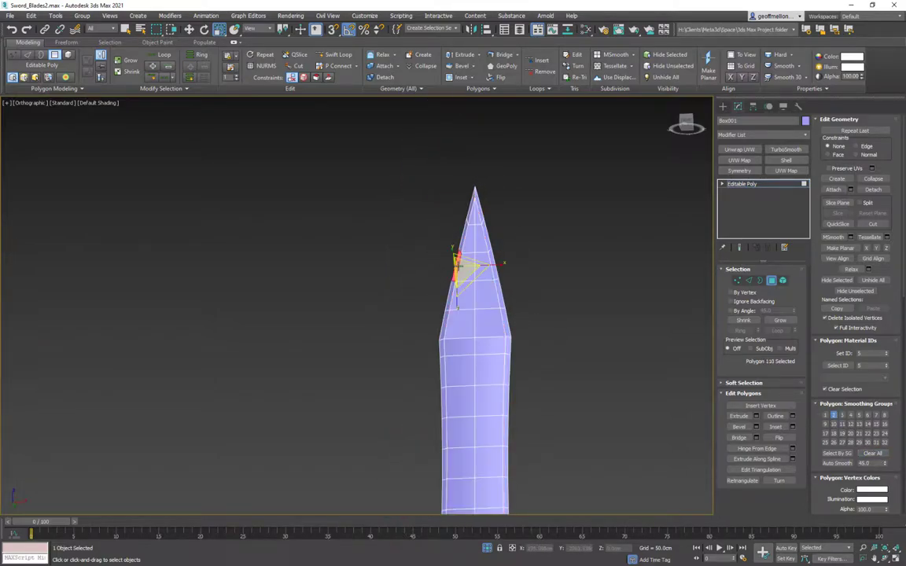
pyautogui.keyDown('alt'); pyautogui.moveTo(456, 265); pyautogui.dragTo(449, 228, button='middle'); pyautogui.keyUp('alt')
pyautogui.keyDown('ctrl'); pyautogui.click(448, 222); pyautogui.keyUp('ctrl')
pyautogui.keyDown('ctrl'); pyautogui.click(461, 172); pyautogui.keyUp('ctrl')
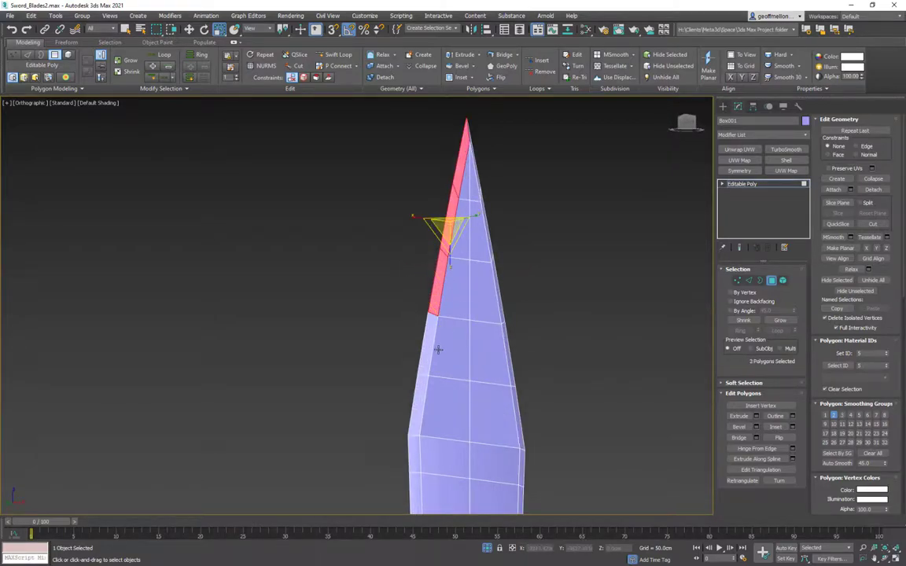
pyautogui.keyDown('ctrl'); pyautogui.click(425, 351); pyautogui.keyUp('ctrl')
pyautogui.keyDown('ctrl'); pyautogui.click(419, 397); pyautogui.keyUp('ctrl')
pyautogui.moveTo(590, 398); pyautogui.dragTo(548, 219, button='middle')
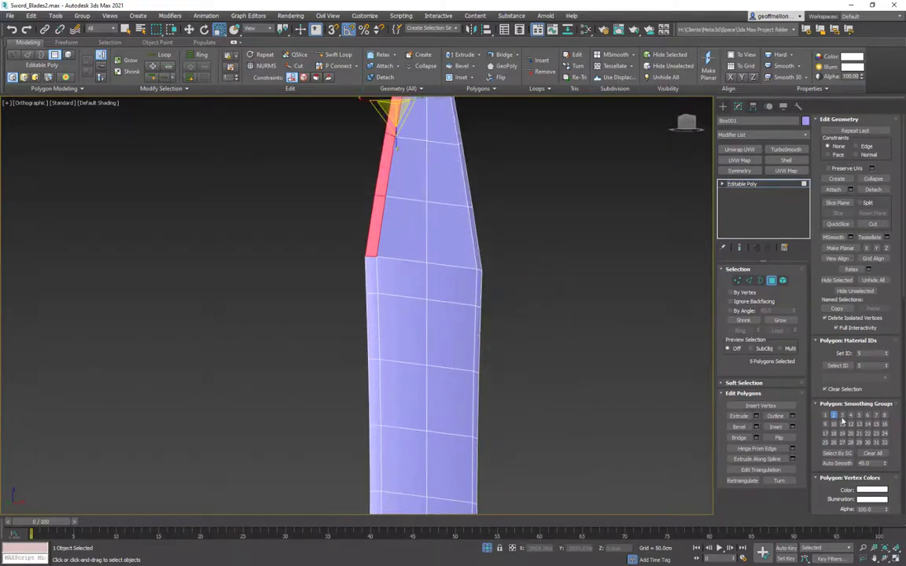
# Select the five faces of another bevel strip along the tapered tip and move them from smoothing group 2 to 3
pyautogui.keyDown('alt'); pyautogui.moveTo(470, 235); pyautogui.dragTo(449, 338, button='middle'); pyautogui.keyUp('alt')
pyautogui.click(471, 324)
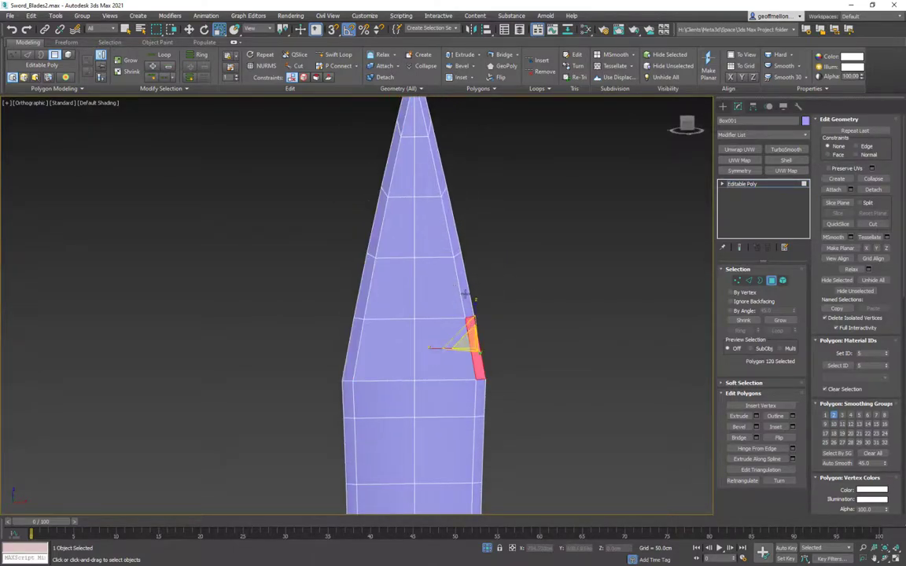
pyautogui.keyDown('ctrl'); pyautogui.click(465, 294); pyautogui.keyUp('ctrl')
pyautogui.keyDown('ctrl'); pyautogui.click(451, 216); pyautogui.keyUp('ctrl')
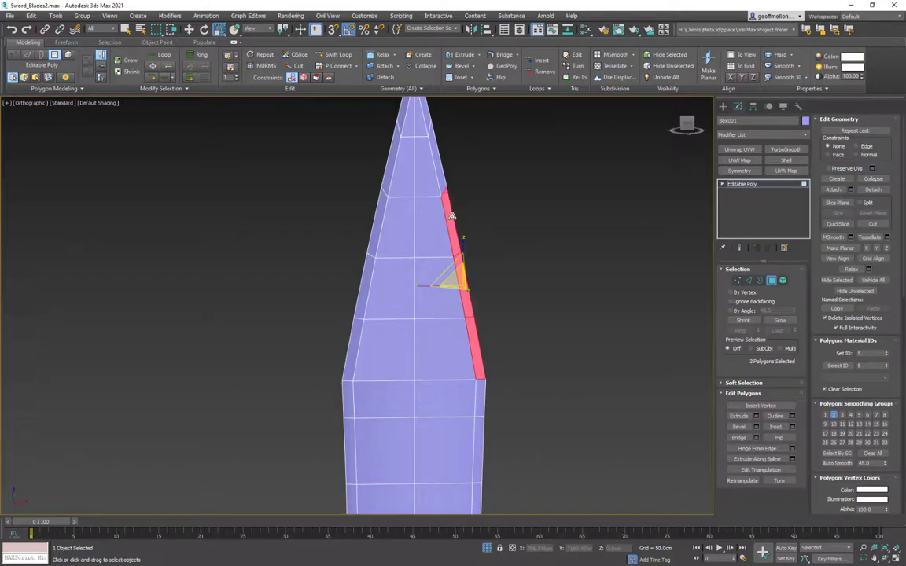
pyautogui.keyDown('ctrl'); pyautogui.click(438, 168); pyautogui.keyUp('ctrl')
pyautogui.keyDown('ctrl'); pyautogui.click(422, 122); pyautogui.keyUp('ctrl')
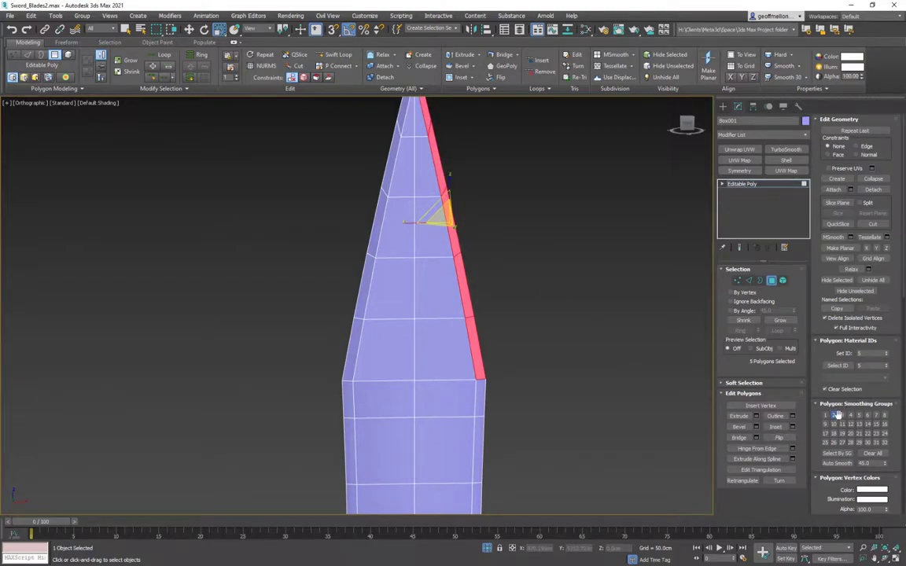
pyautogui.click(840, 414)
pyautogui.click(832, 416)
# Select the ten bevel faces along one edge of the blade's body, from the shoulder below the tip to the base
pyautogui.moveTo(513, 388); pyautogui.dragTo(534, 298, button='middle')
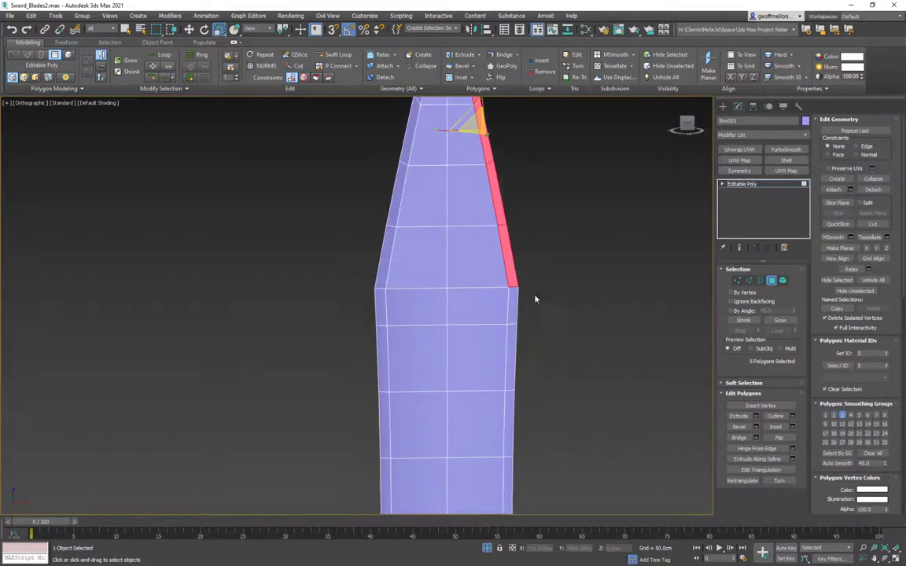
pyautogui.click(383, 317)
pyautogui.keyDown('ctrl'); pyautogui.click(386, 366); pyautogui.keyUp('ctrl')
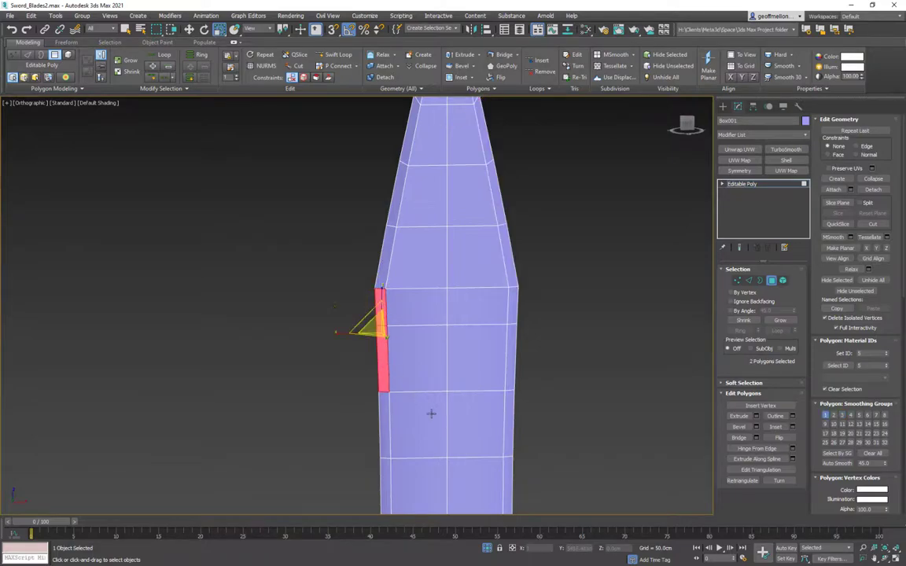
pyautogui.moveTo(434, 454); pyautogui.dragTo(465, 260, button='middle')
pyautogui.keyDown('ctrl'); pyautogui.click(421, 260); pyautogui.keyUp('ctrl')
pyautogui.keyDown('ctrl'); pyautogui.click(420, 304); pyautogui.keyUp('ctrl')
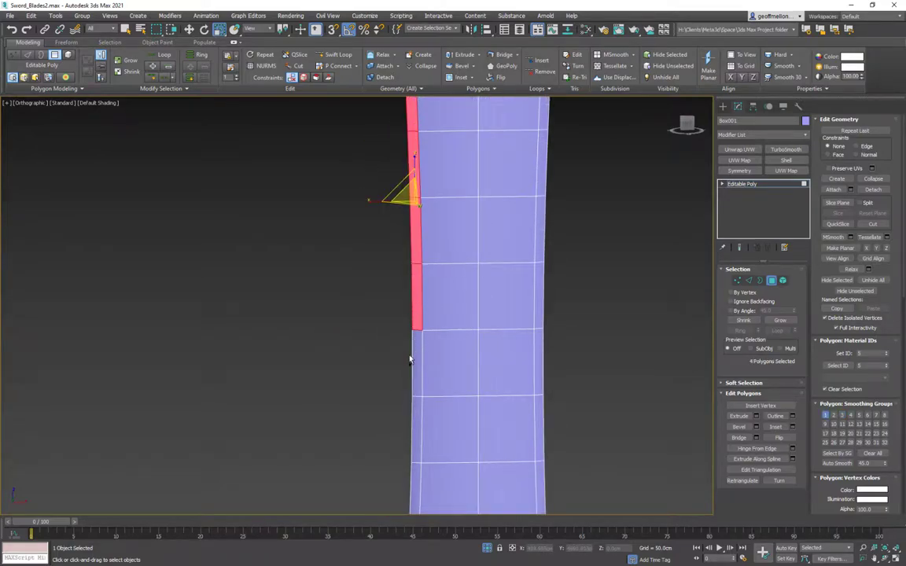
pyautogui.keyDown('ctrl'); pyautogui.click(417, 368); pyautogui.keyUp('ctrl')
pyautogui.keyDown('ctrl'); pyautogui.click(417, 431); pyautogui.keyUp('ctrl')
pyautogui.moveTo(452, 477); pyautogui.dragTo(448, 324, button='middle')
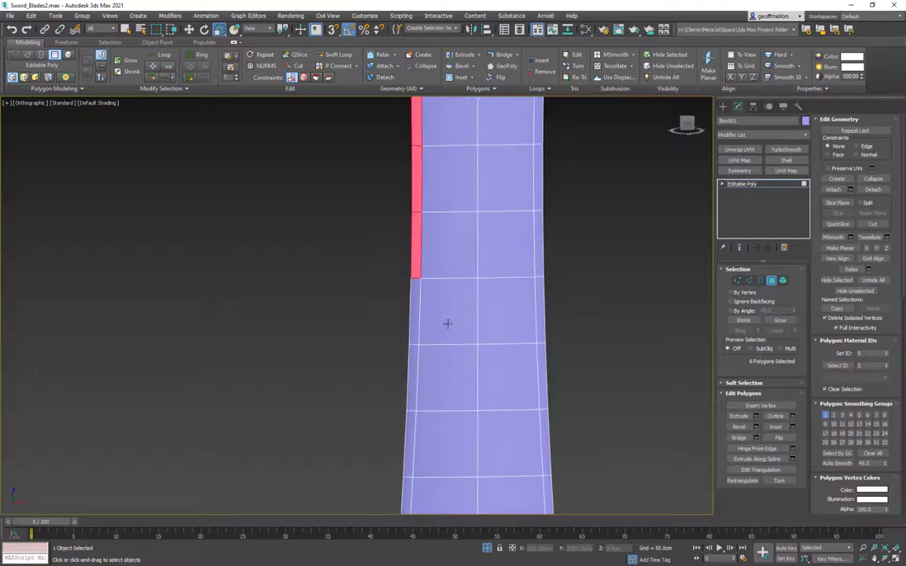
pyautogui.keyDown('ctrl'); pyautogui.click(416, 310); pyautogui.keyUp('ctrl')
pyautogui.keyDown('ctrl'); pyautogui.click(416, 378); pyautogui.keyUp('ctrl')
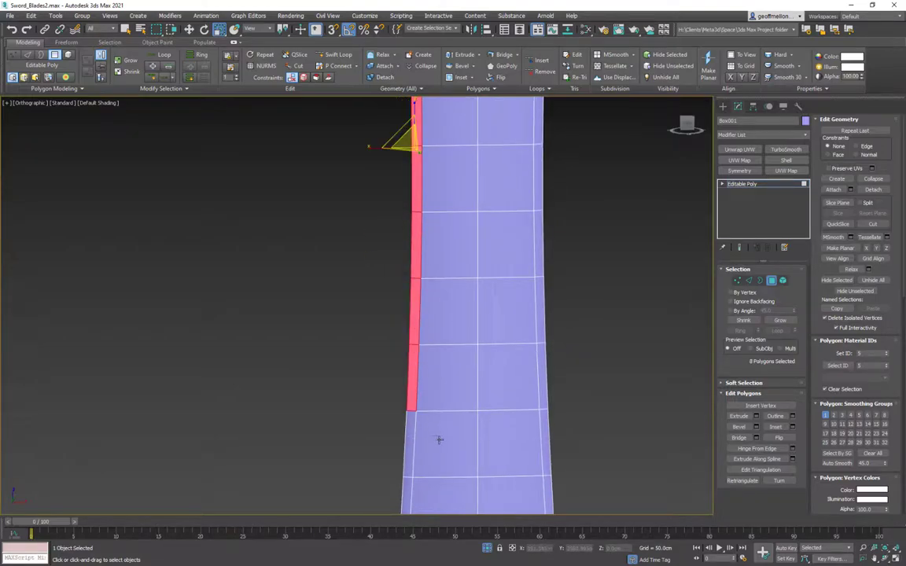
pyautogui.moveTo(439, 439); pyautogui.dragTo(460, 266, button='middle')
pyautogui.keyDown('ctrl'); pyautogui.click(432, 288); pyautogui.keyUp('ctrl')
pyautogui.keyDown('ctrl'); pyautogui.click(427, 329); pyautogui.keyUp('ctrl')
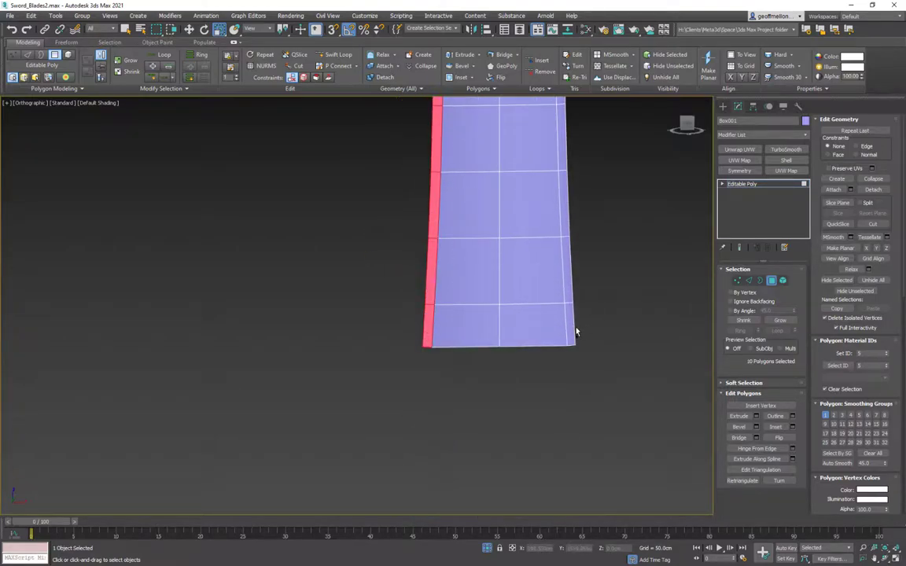
# Add the ten bevel faces along the opposite edge of the blade's body to the selection and assign smoothing group 4
pyautogui.keyDown('ctrl'); pyautogui.click(571, 329); pyautogui.keyUp('ctrl')
pyautogui.keyDown('ctrl'); pyautogui.click(566, 267); pyautogui.keyUp('ctrl')
pyautogui.moveTo(570, 234); pyautogui.dragTo(549, 384, button='middle')
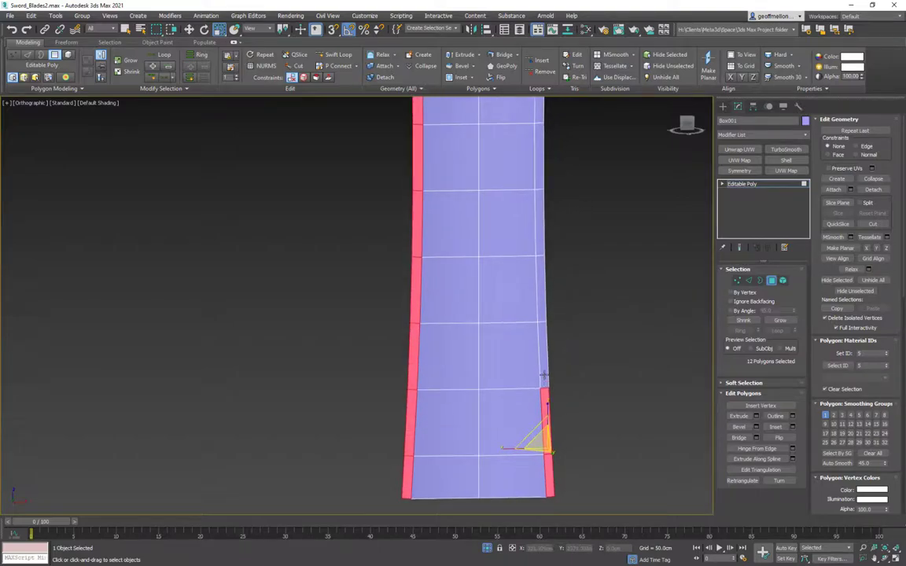
pyautogui.keyDown('ctrl'); pyautogui.click(541, 361); pyautogui.keyUp('ctrl')
pyautogui.keyDown('ctrl'); pyautogui.click(541, 299); pyautogui.keyUp('ctrl')
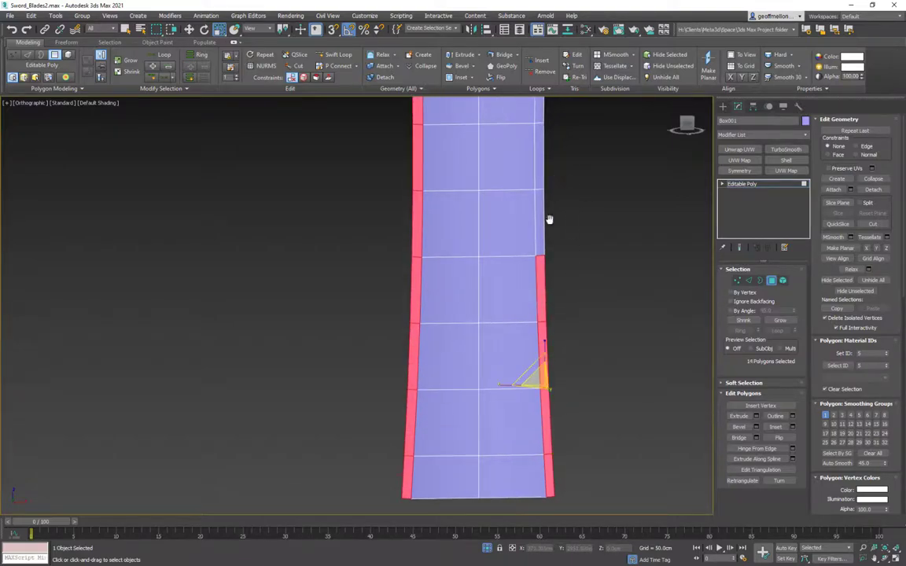
pyautogui.moveTo(548, 218); pyautogui.dragTo(545, 425, button='middle')
pyautogui.keyDown('ctrl'); pyautogui.click(541, 429); pyautogui.keyUp('ctrl')
pyautogui.keyDown('ctrl'); pyautogui.click(540, 364); pyautogui.keyUp('ctrl')
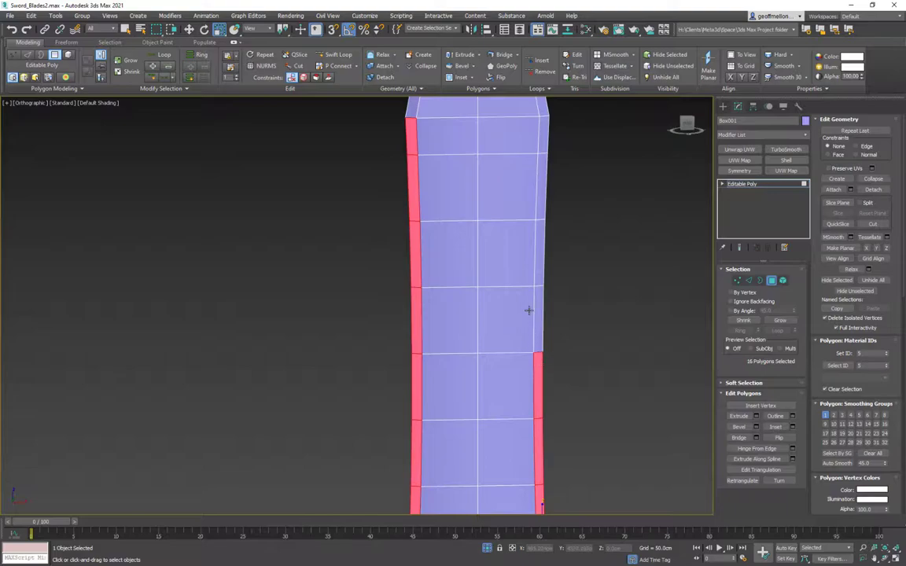
pyautogui.keyDown('ctrl'); pyautogui.click(539, 315); pyautogui.keyUp('ctrl')
pyautogui.keyDown('ctrl'); pyautogui.click(540, 252); pyautogui.keyUp('ctrl')
pyautogui.keyDown('ctrl'); pyautogui.click(540, 177); pyautogui.keyUp('ctrl')
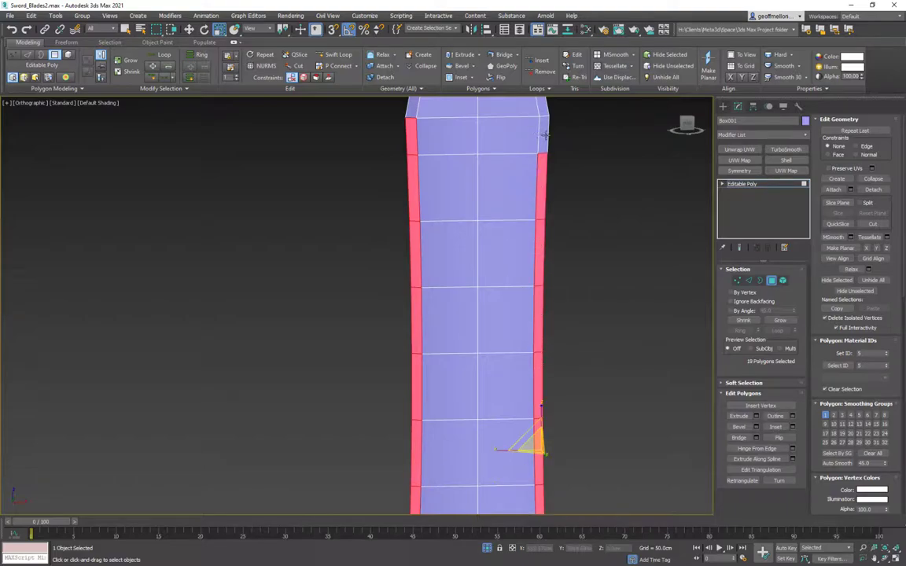
pyautogui.keyDown('ctrl'); pyautogui.click(543, 135); pyautogui.keyUp('ctrl')
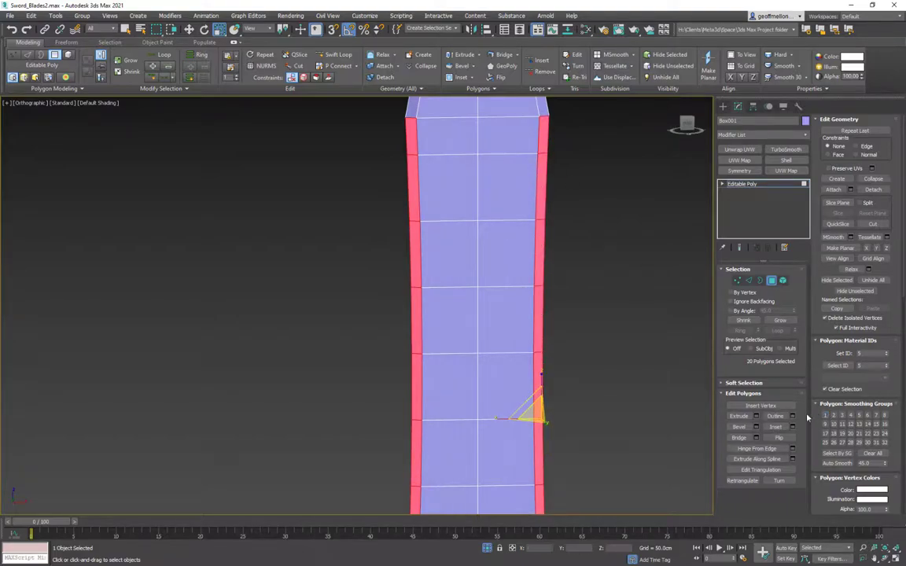
pyautogui.click(850, 415)
pyautogui.keyDown('alt'); pyautogui.moveTo(485, 177); pyautogui.dragTo(551, 149, button='middle'); pyautogui.keyUp('alt')
pyautogui.click(546, 143)
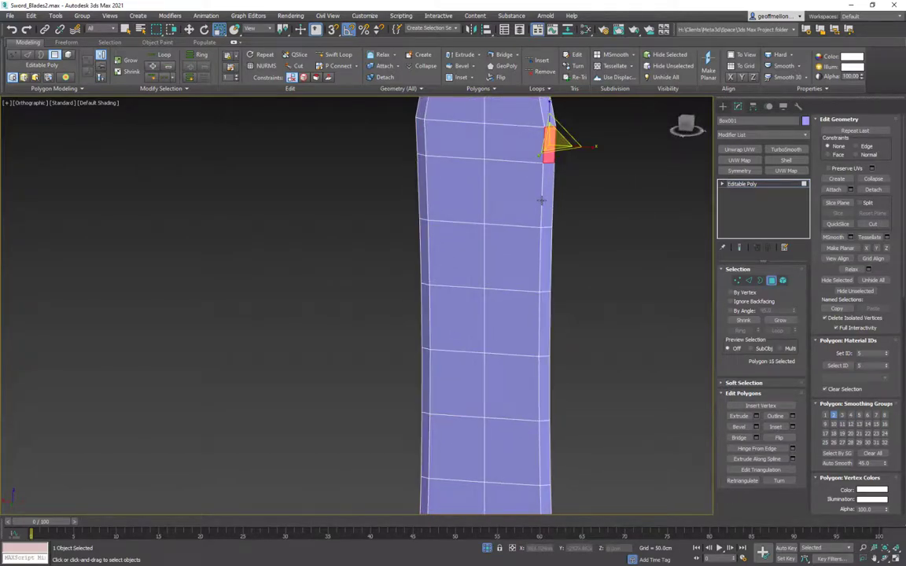
pyautogui.keyDown('ctrl'); pyautogui.click(546, 197); pyautogui.keyUp('ctrl')
pyautogui.keyDown('ctrl'); pyautogui.click(545, 271); pyautogui.keyUp('ctrl')
pyautogui.keyDown('ctrl'); pyautogui.click(545, 336); pyautogui.keyUp('ctrl')
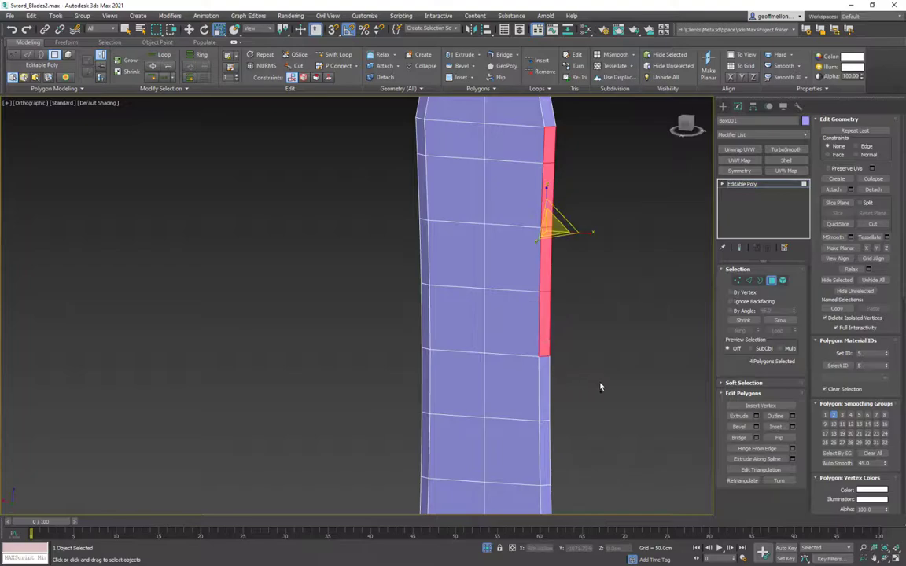
# Hide the edged-face display and clear the face selection to examine the shading across the blade's bevels, shoulder and tip
pyautogui.keyDown('alt'); pyautogui.moveTo(601, 384); pyautogui.dragTo(481, 308, button='middle'); pyautogui.keyUp('alt')
pyautogui.scroll(-5, 641, 346)
pyautogui.press('F4')
pyautogui.keyDown('alt'); pyautogui.moveTo(574, 382); pyautogui.dragTo(521, 305, button='middle'); pyautogui.keyUp('alt')
pyautogui.click(474, 303)
pyautogui.scroll(5, 371, 281)
pyautogui.scroll(3, 456, 300)
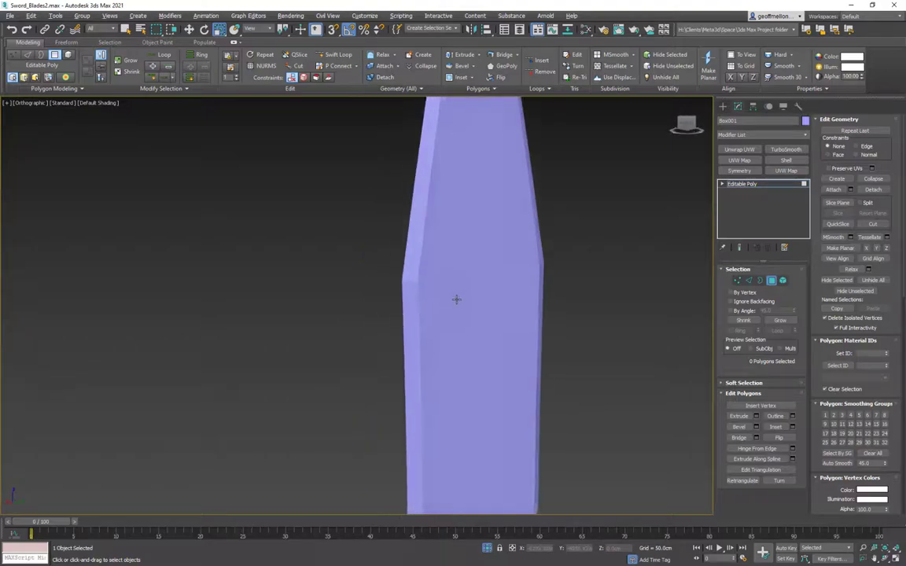
pyautogui.keyDown('alt'); pyautogui.moveTo(403, 317); pyautogui.dragTo(614, 364, button='middle'); pyautogui.keyUp('alt')
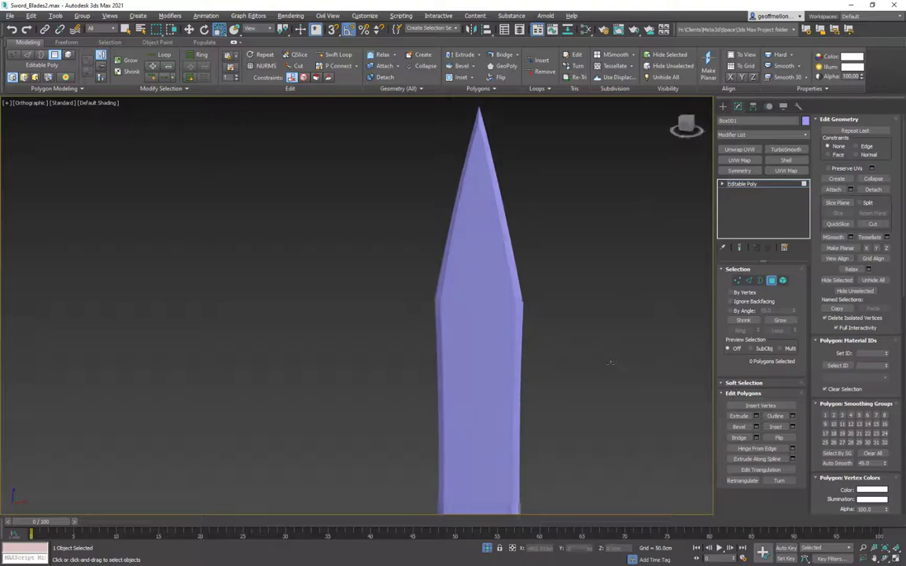
pyautogui.scroll(-5, 606, 354)
pyautogui.moveTo(513, 294); pyautogui.dragTo(272, 225, button='middle')
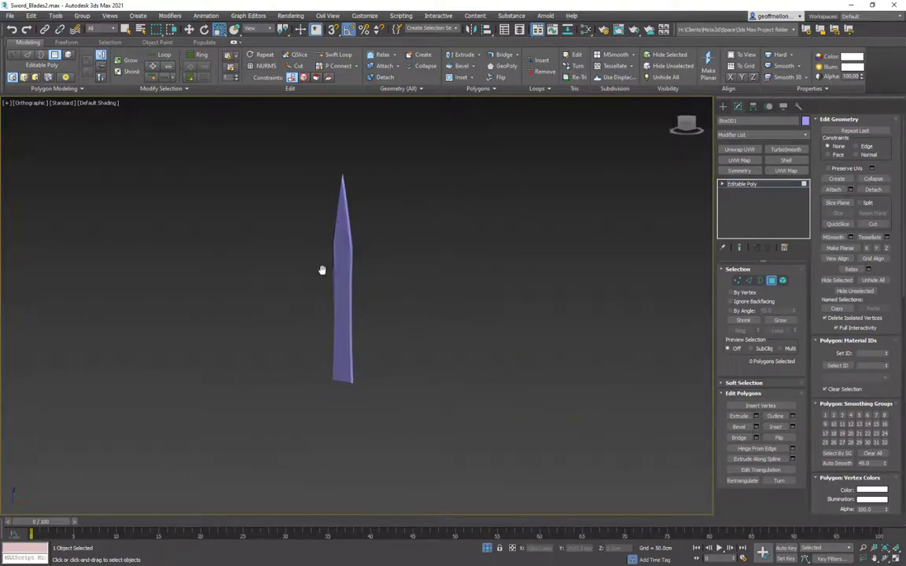
pyautogui.scroll(5, 376, 229)
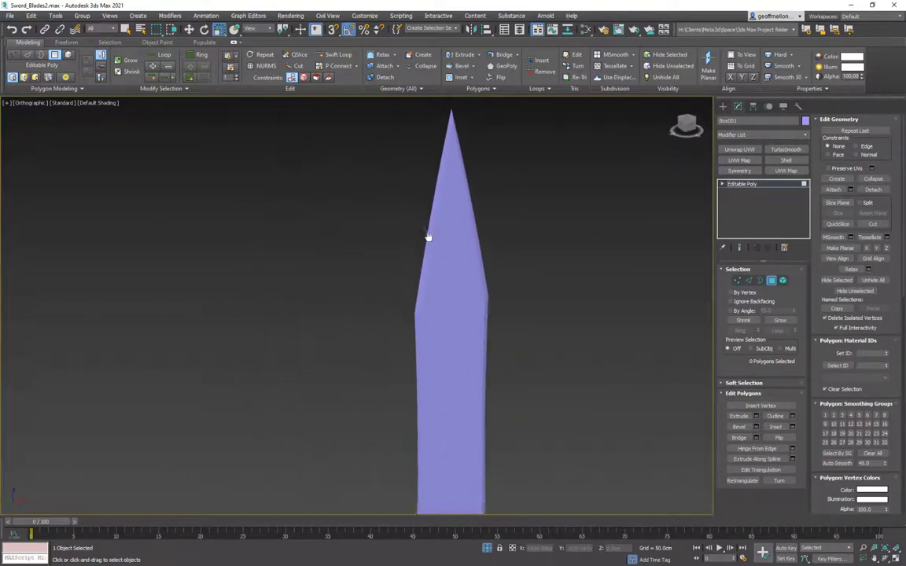